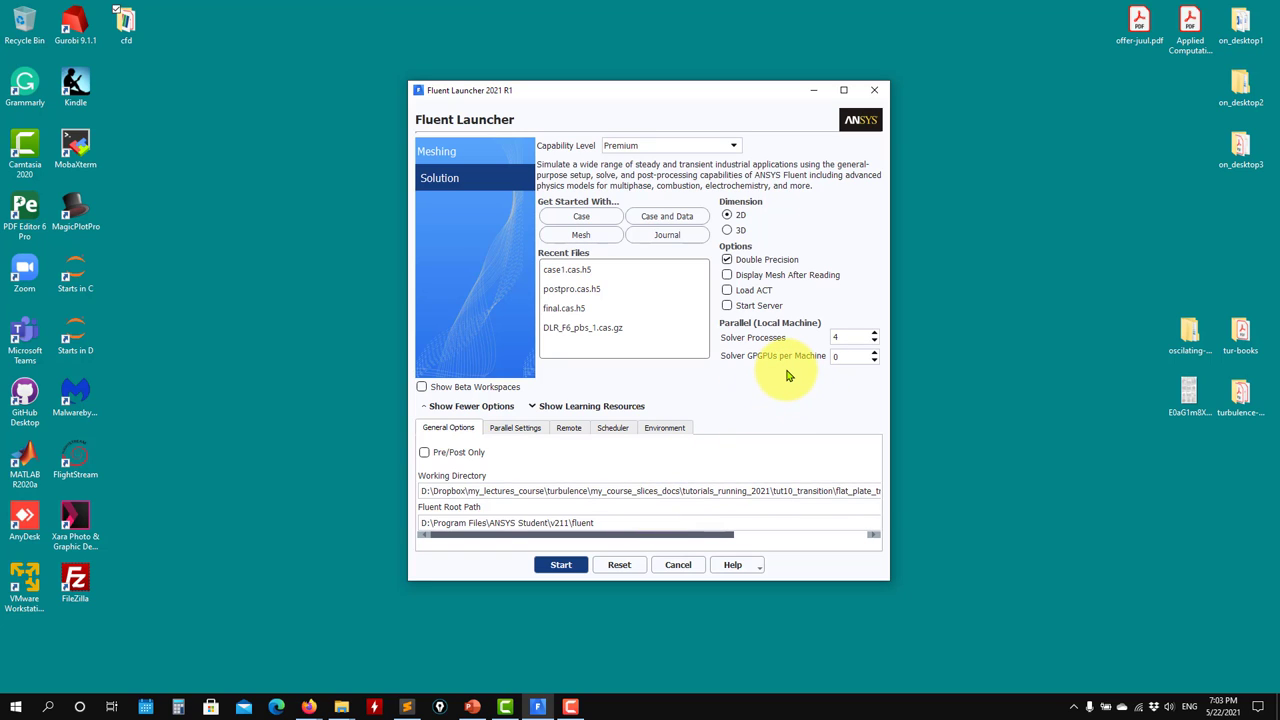
Step: Launch a 2D double-precision Fluent Solution session on 4 processes in the tutorial working directory
{"action": "left_click", "coordinate": [561, 566]}
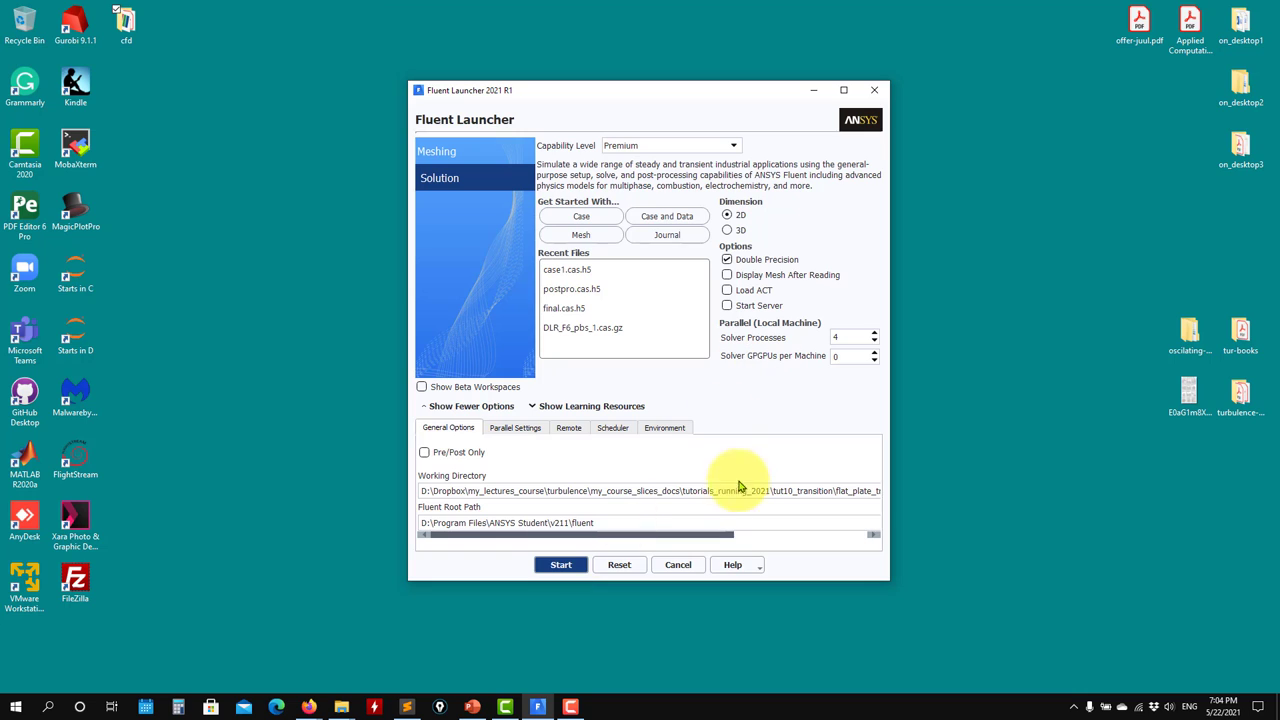
Step: Bring up the flat_plate_transition Explorer window and open the fluent_case folder
{"action": "mouse_move", "coordinate": [341, 700]}
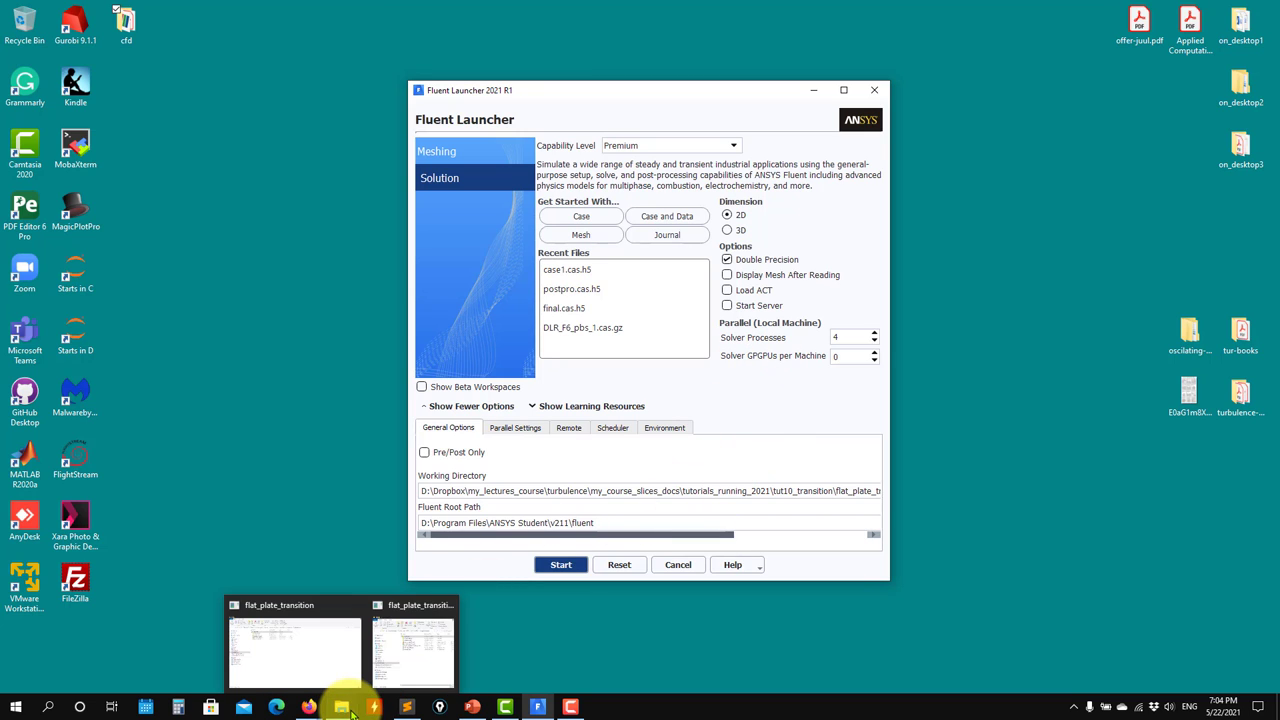
{"action": "left_click", "coordinate": [433, 652]}
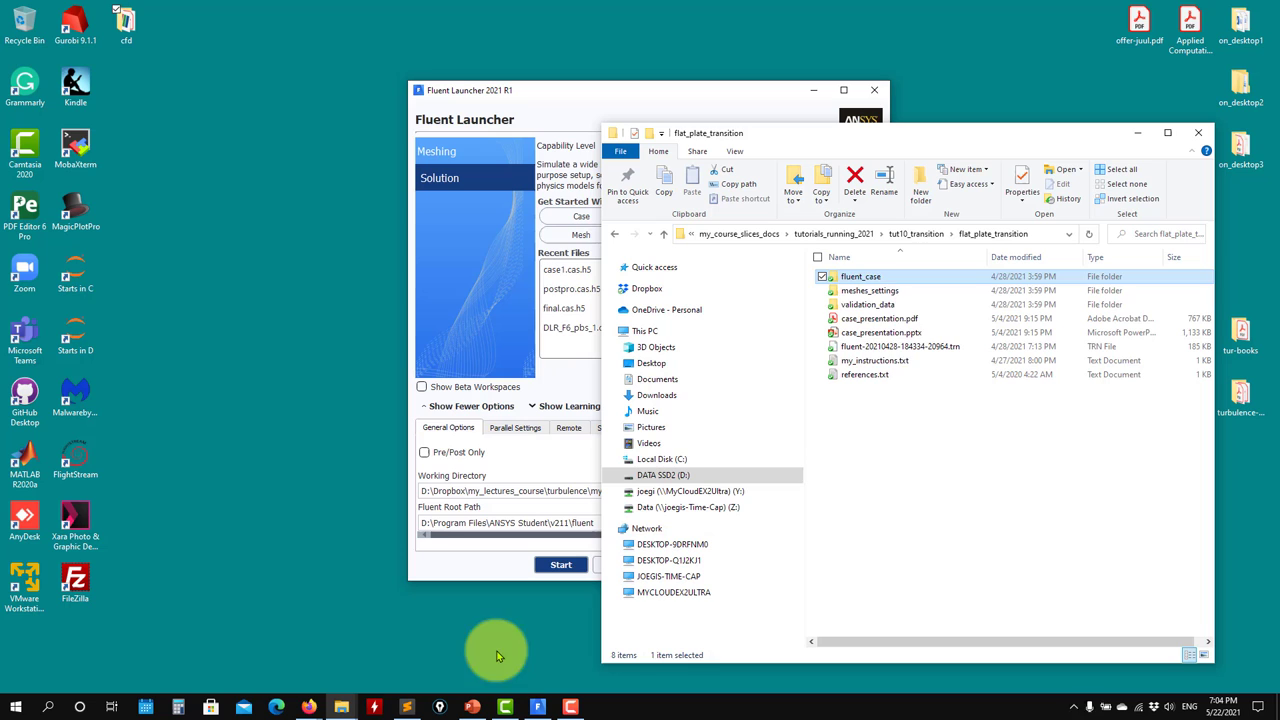
{"action": "left_click", "coordinate": [858, 278]}
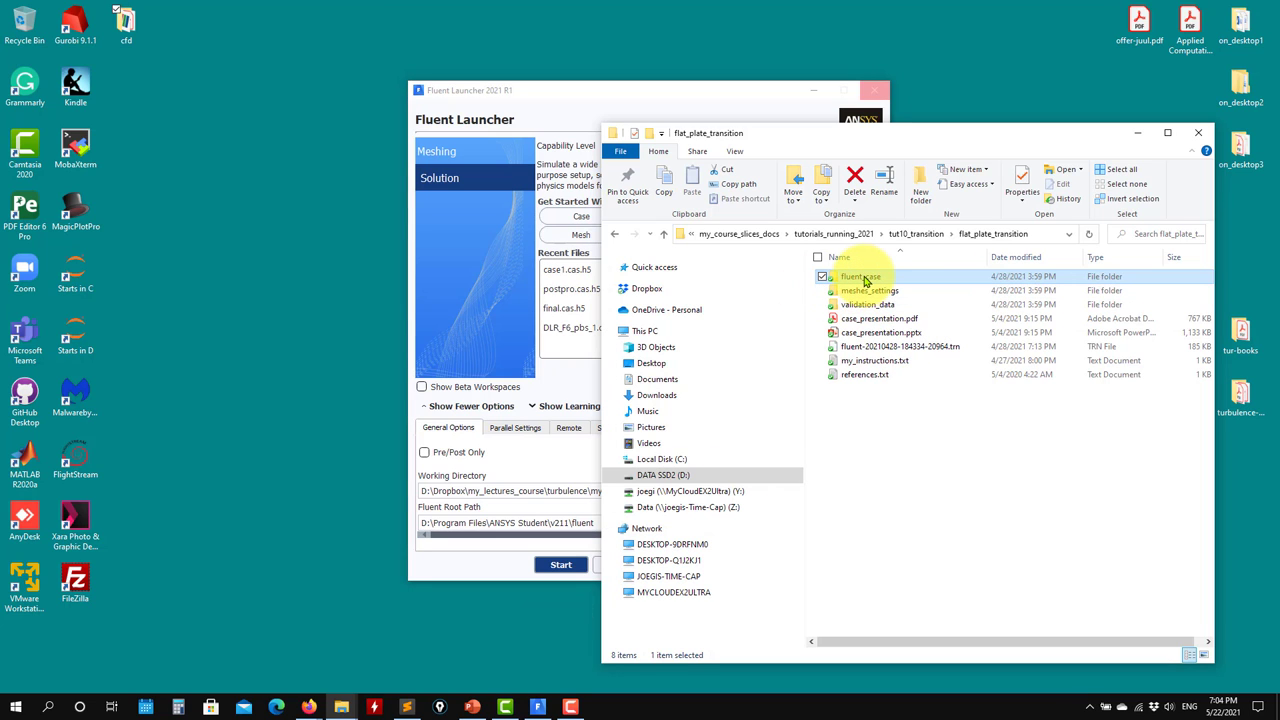
{"action": "double_click", "coordinate": [857, 277]}
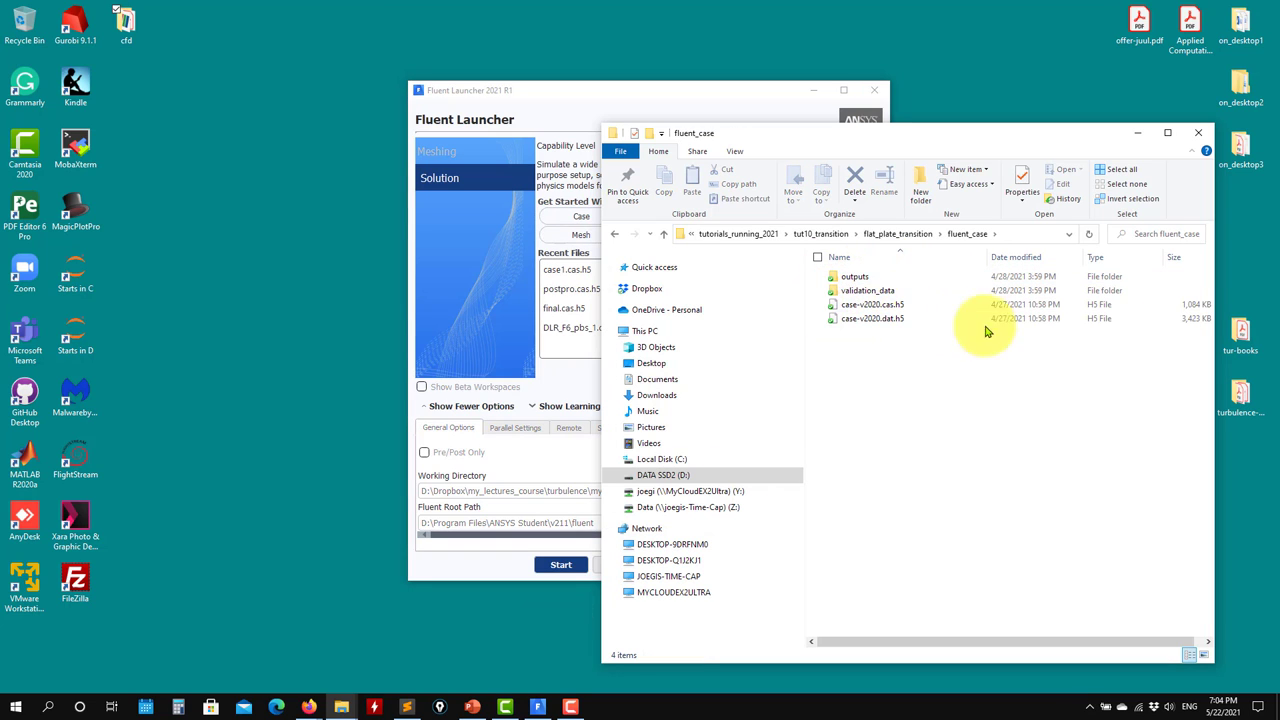
Step: Browse the validation_data and outputs folders, then minimize Explorer to show Fluent
{"action": "left_click_drag", "start_coordinate": [1025, 133], "coordinate": [1026, 105]}
{"action": "double_click", "coordinate": [878, 263]}
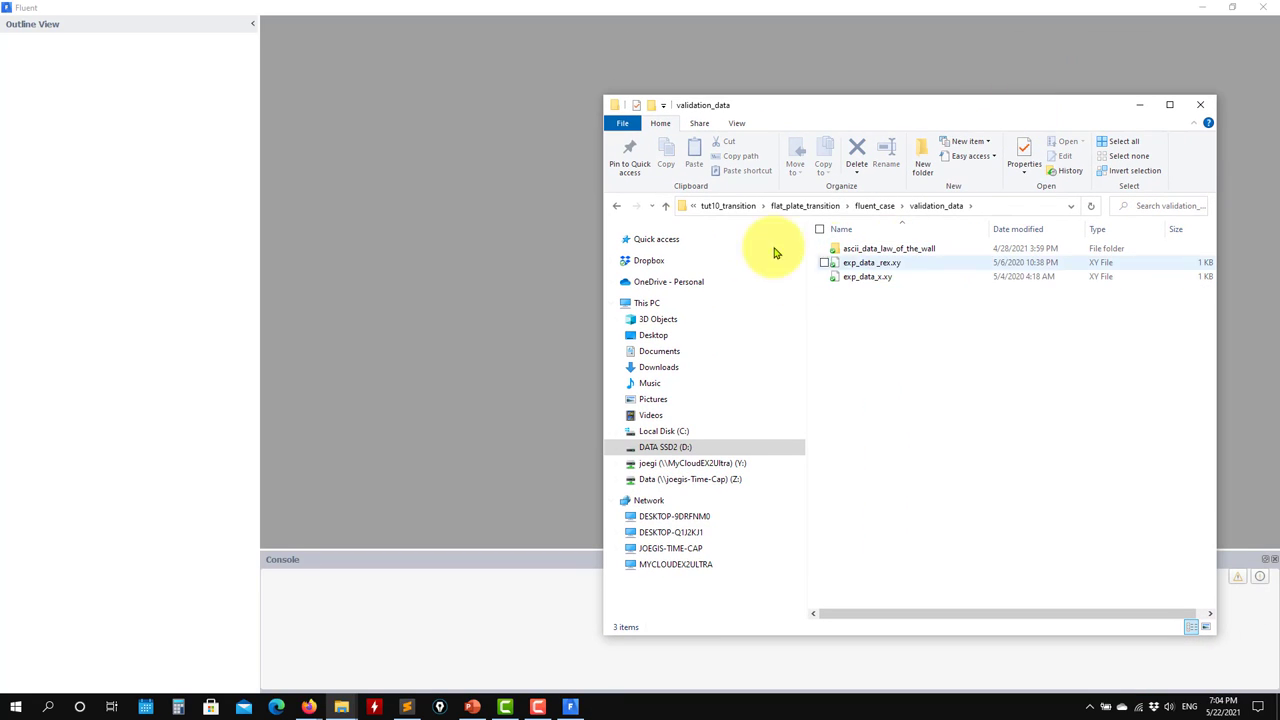
{"action": "left_click", "coordinate": [665, 206]}
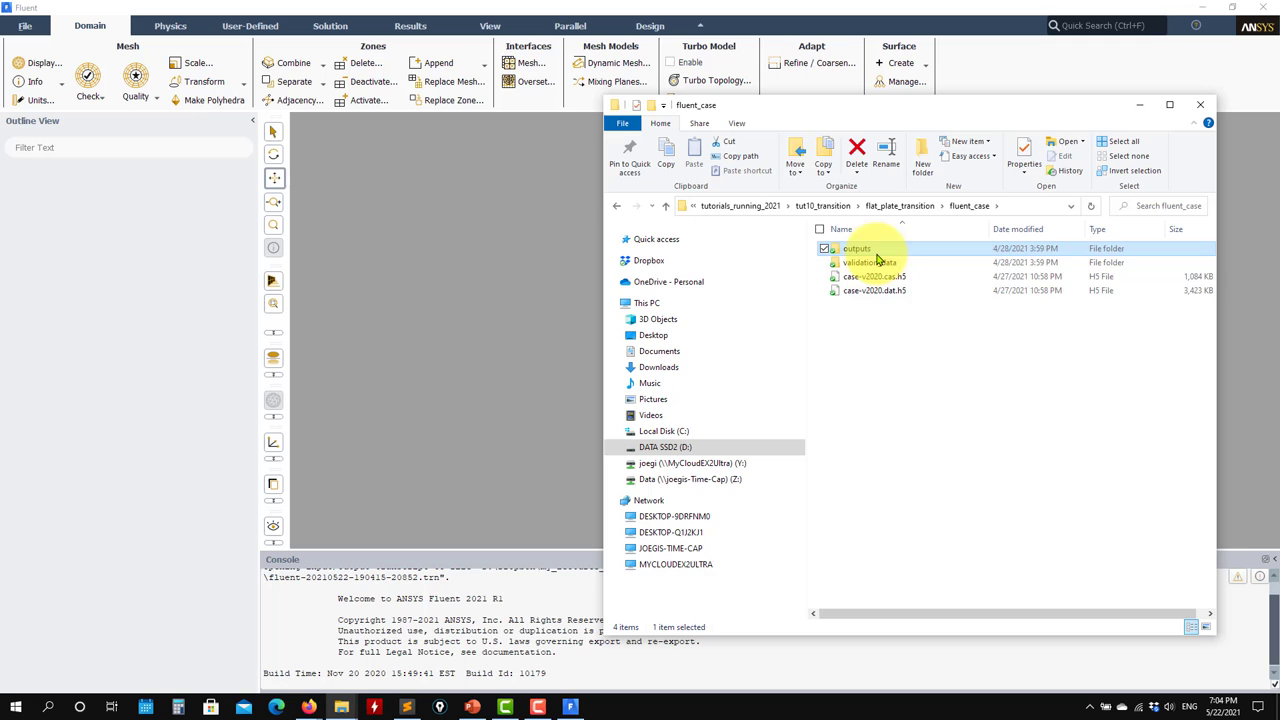
{"action": "double_click", "coordinate": [858, 250]}
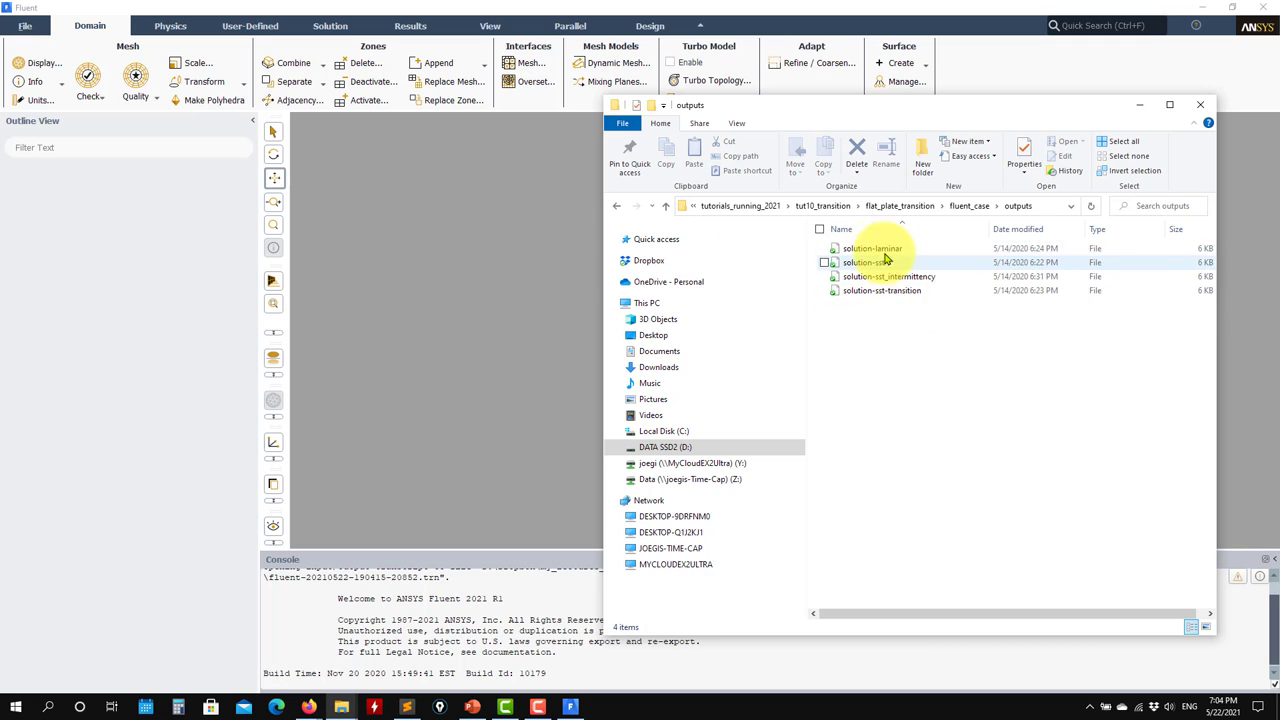
{"action": "key", "text": "alt+Up"}
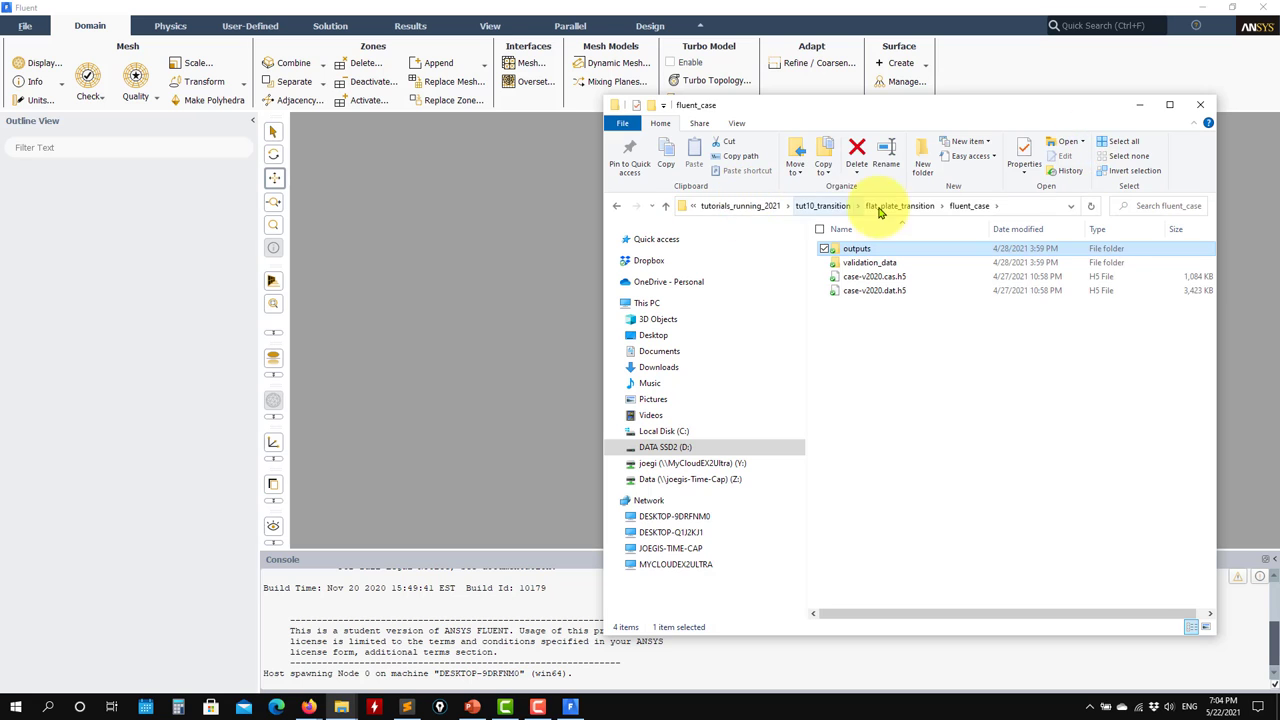
{"action": "left_click", "coordinate": [1139, 104]}
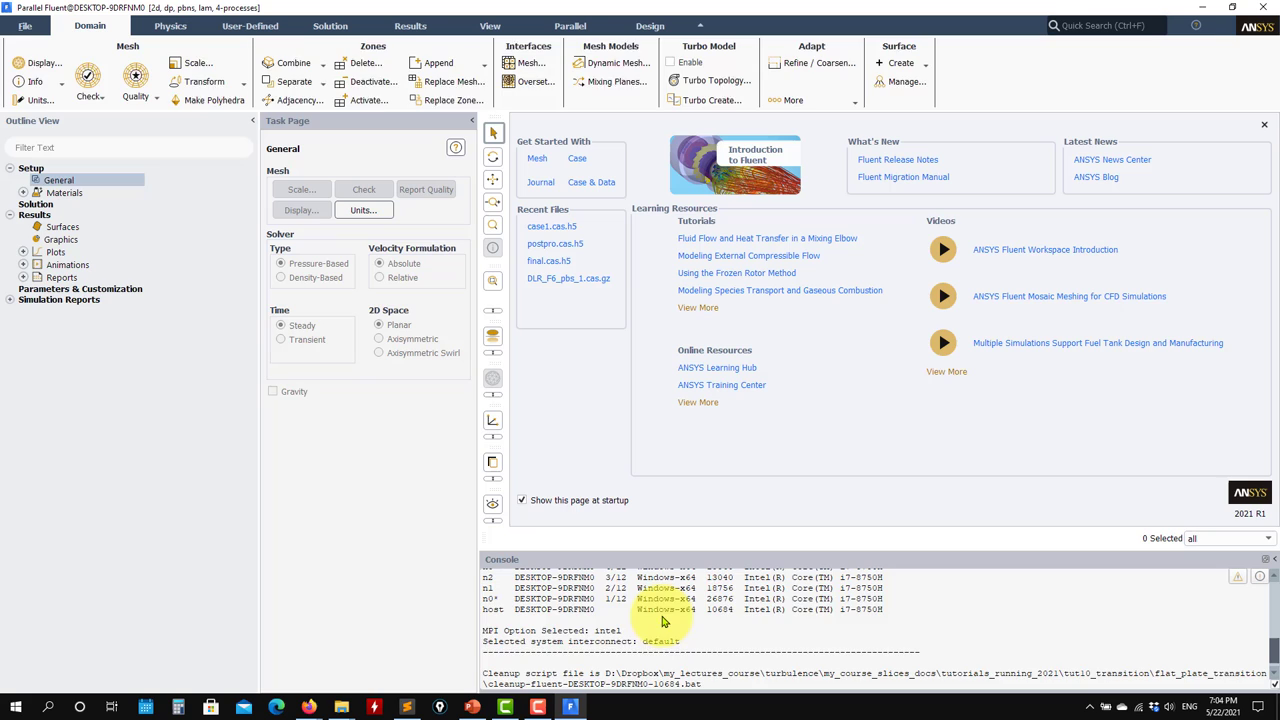
Step: Load case-v2020.cas.h5 with its data through Read Case & Data, then restore the fluent_case window
{"action": "left_click", "coordinate": [24, 25]}
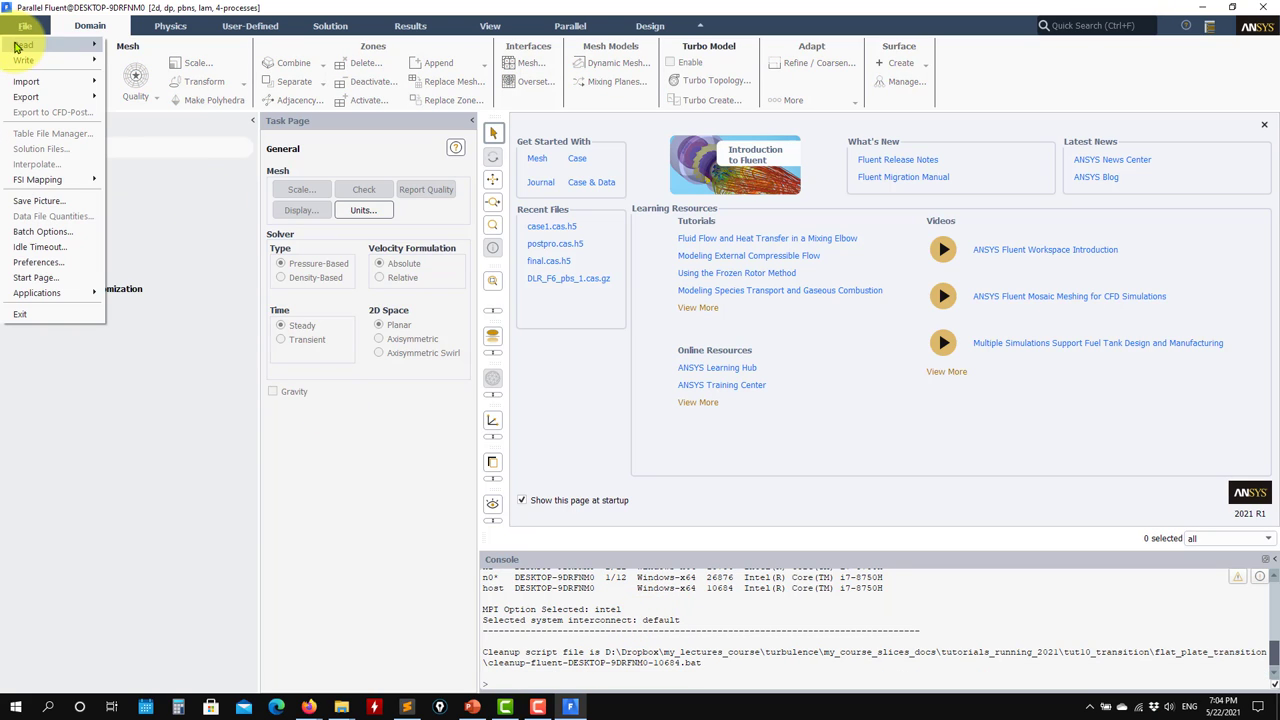
{"action": "mouse_move", "coordinate": [62, 50]}
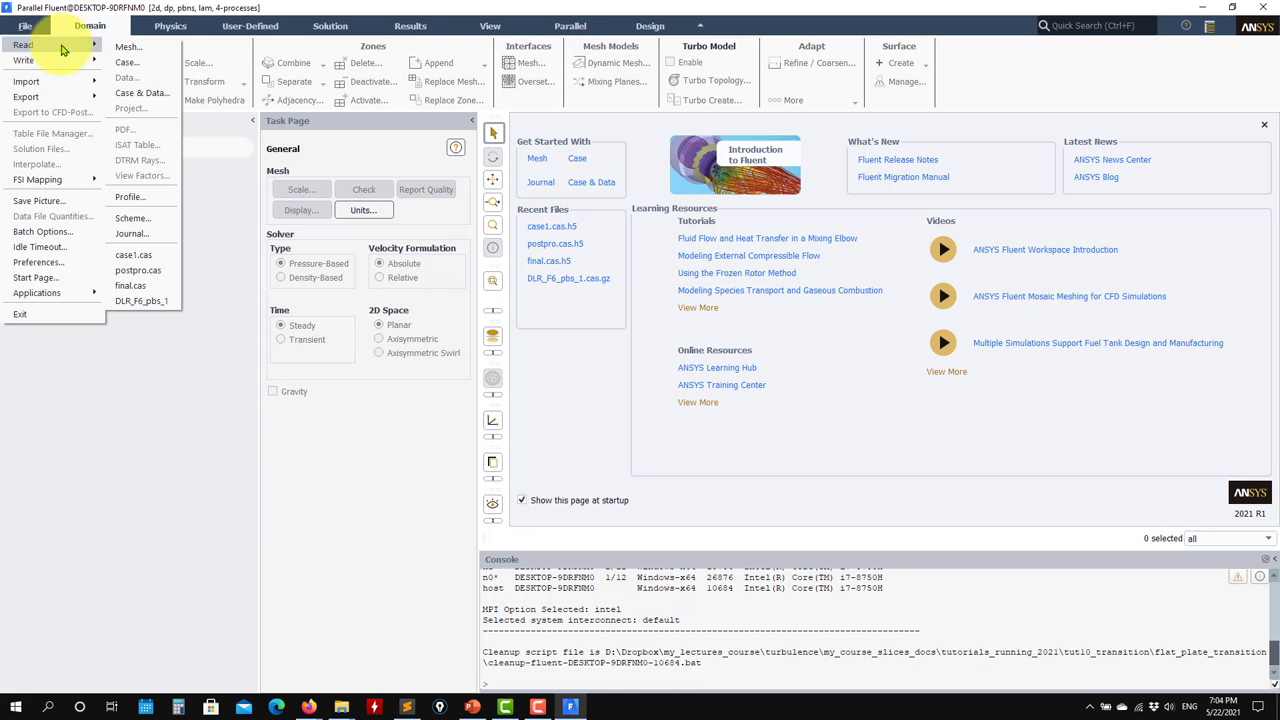
{"action": "left_click", "coordinate": [148, 62]}
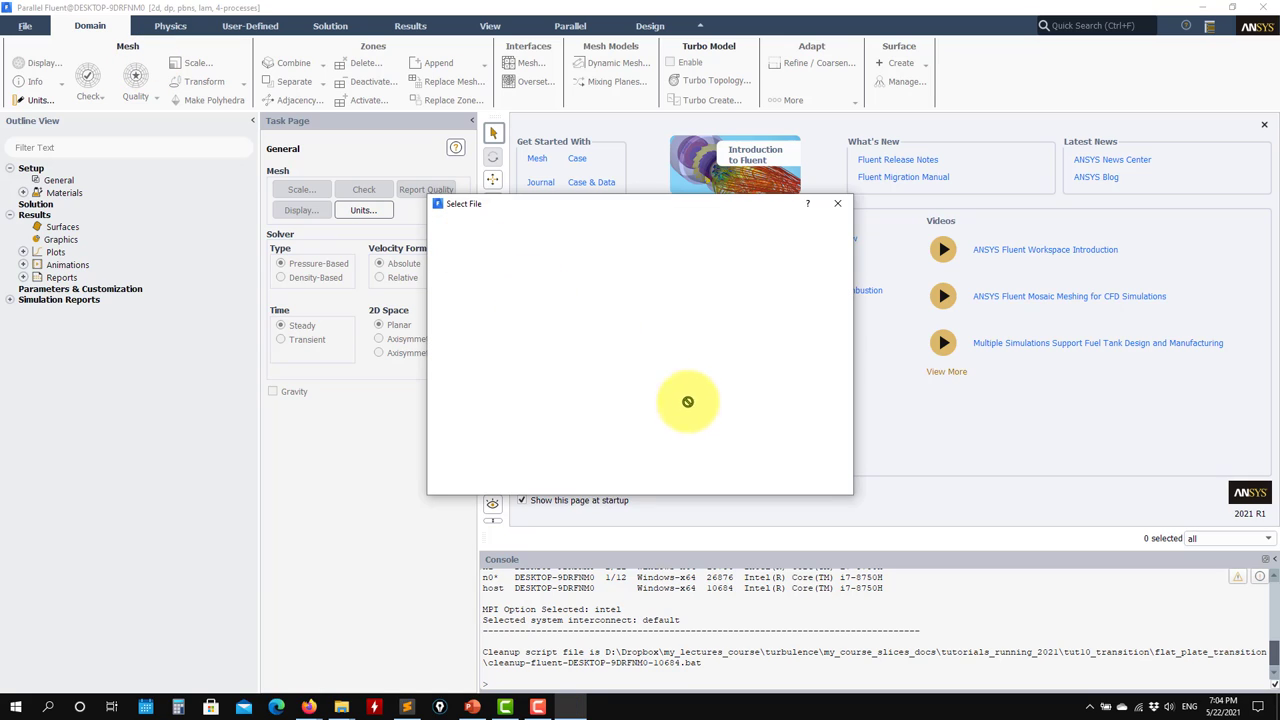
{"action": "left_click", "coordinate": [831, 436]}
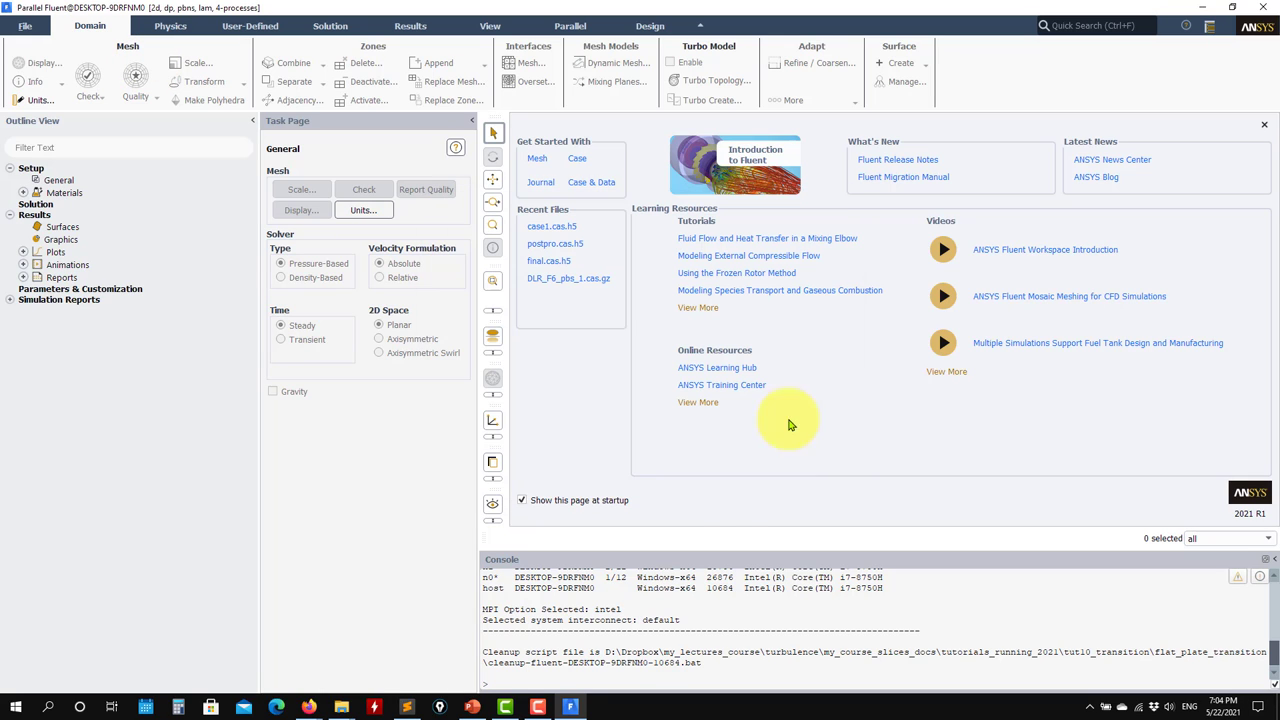
{"action": "left_click", "coordinate": [12, 27]}
{"action": "mouse_move", "coordinate": [35, 46]}
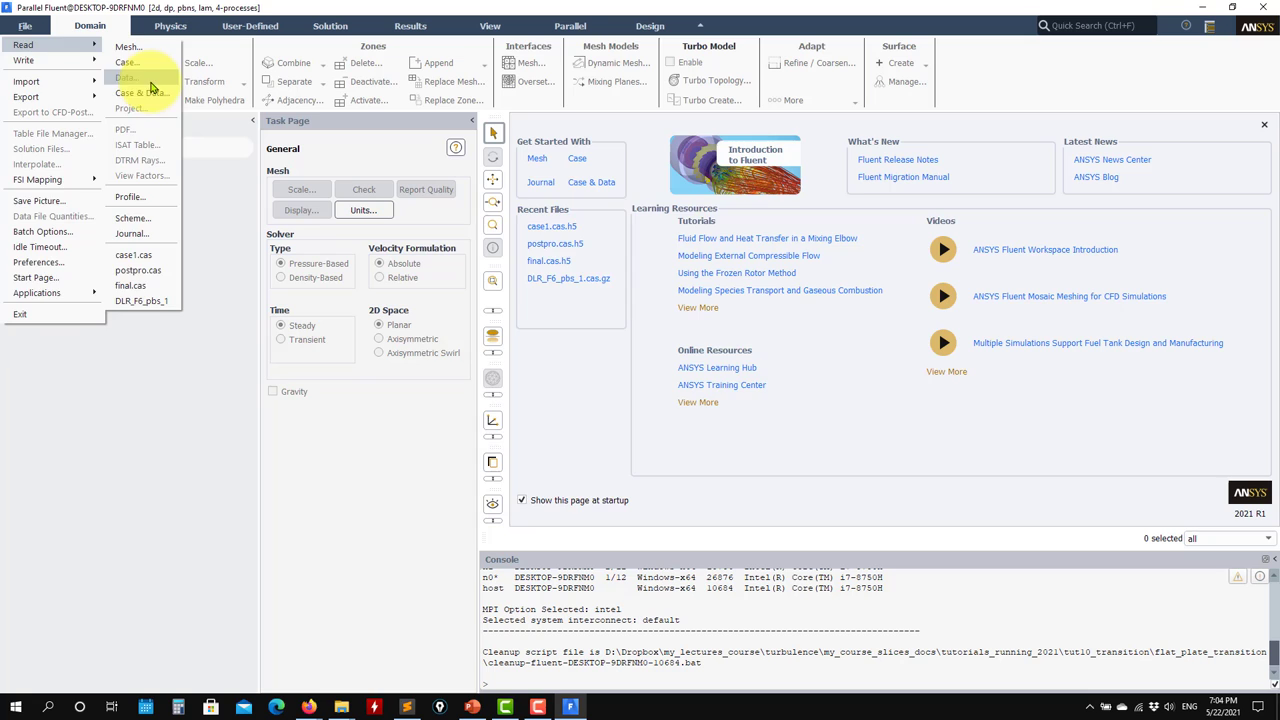
{"action": "left_click", "coordinate": [140, 94]}
{"action": "double_click", "coordinate": [576, 273]}
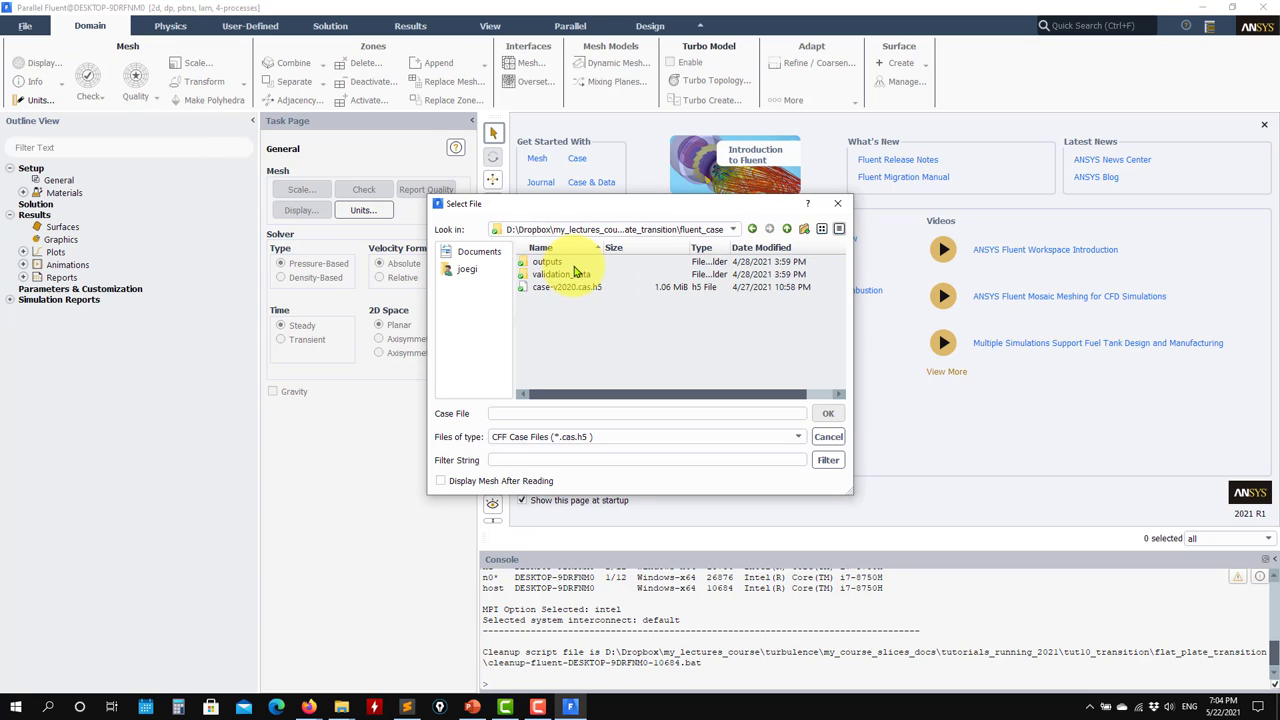
{"action": "left_click", "coordinate": [577, 289]}
{"action": "left_click", "coordinate": [828, 413]}
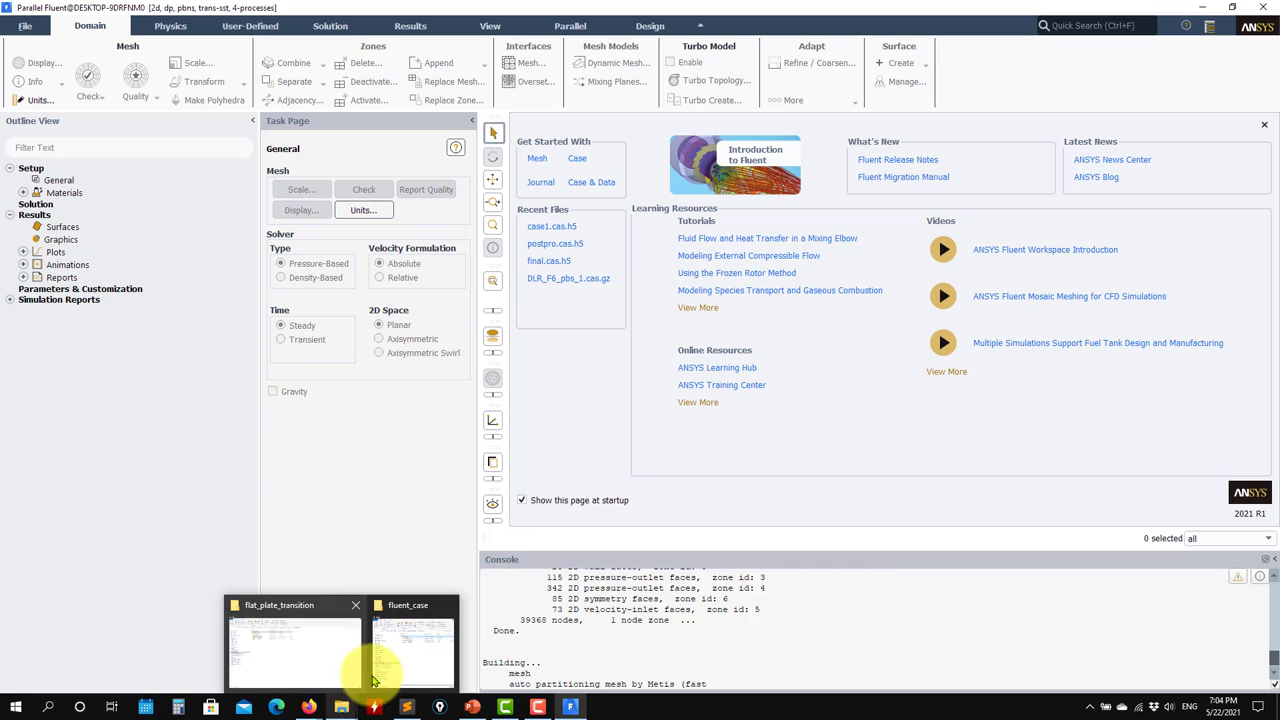
{"action": "mouse_move", "coordinate": [345, 700]}
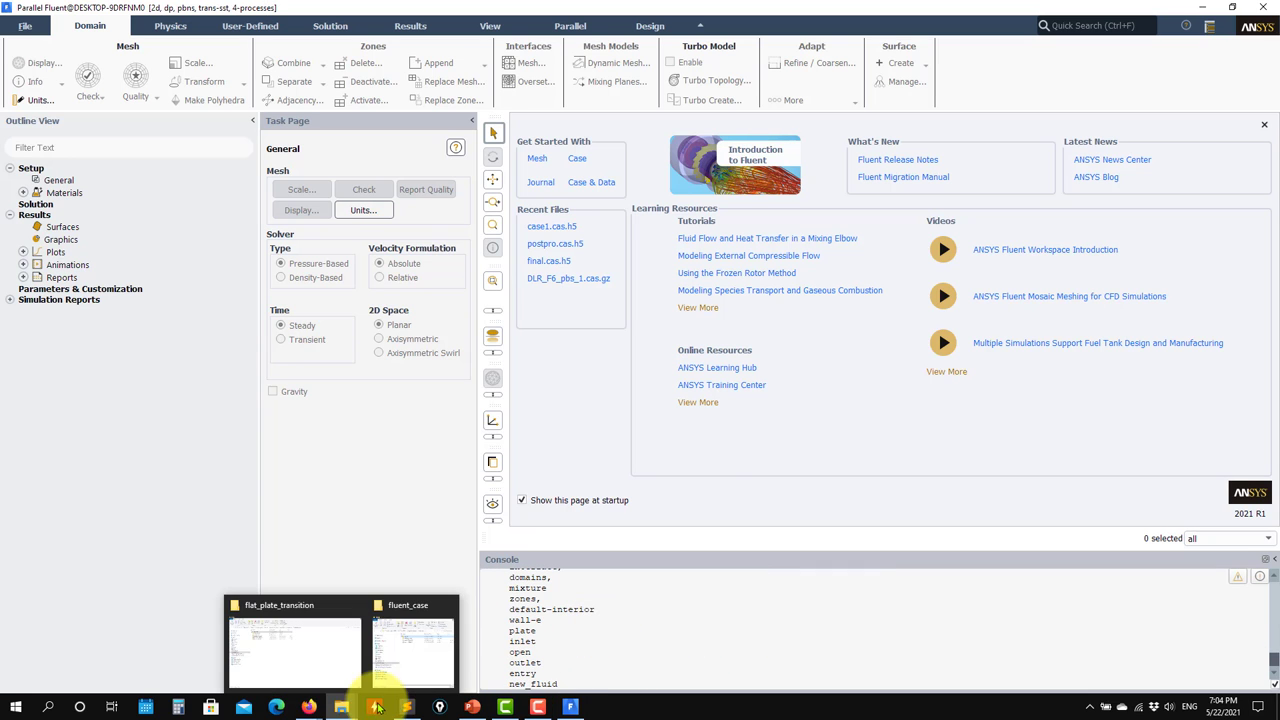
{"action": "left_click", "coordinate": [428, 663]}
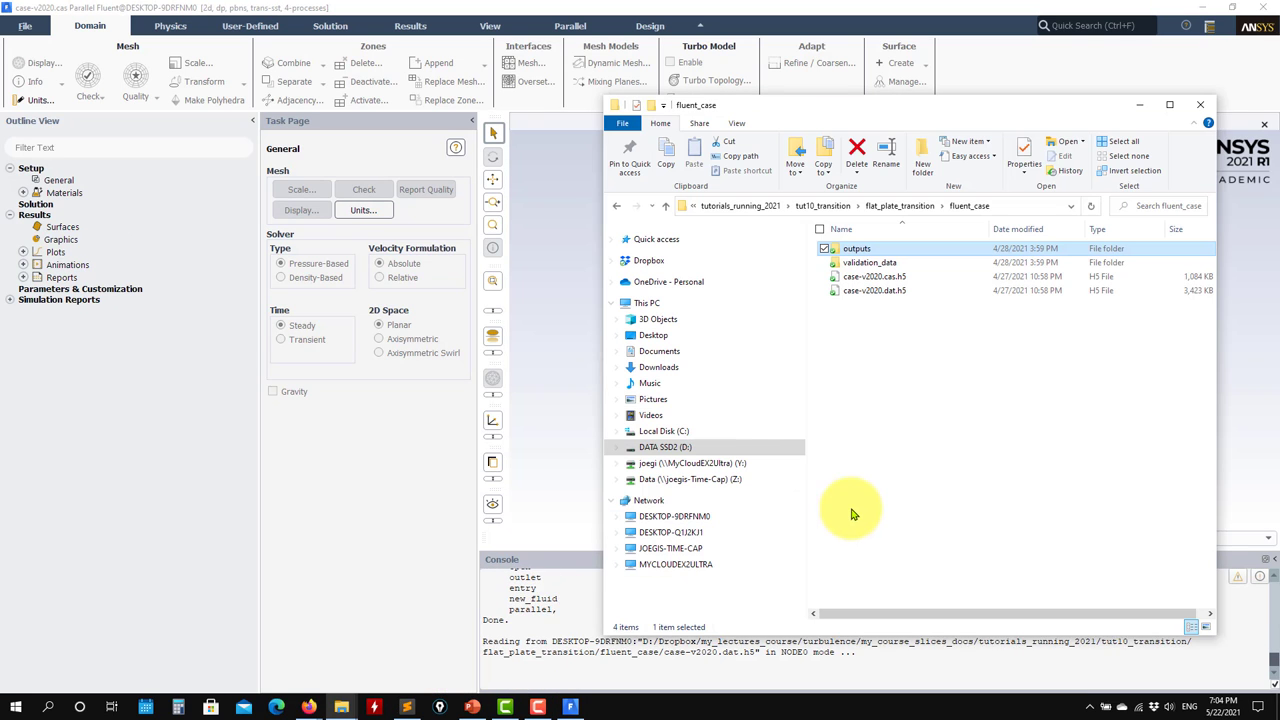
Step: Display the mesh-1 mesh with all surfaces selected, including plate and inlet
{"action": "left_click", "coordinate": [1138, 106]}
{"action": "left_click", "coordinate": [23, 442]}
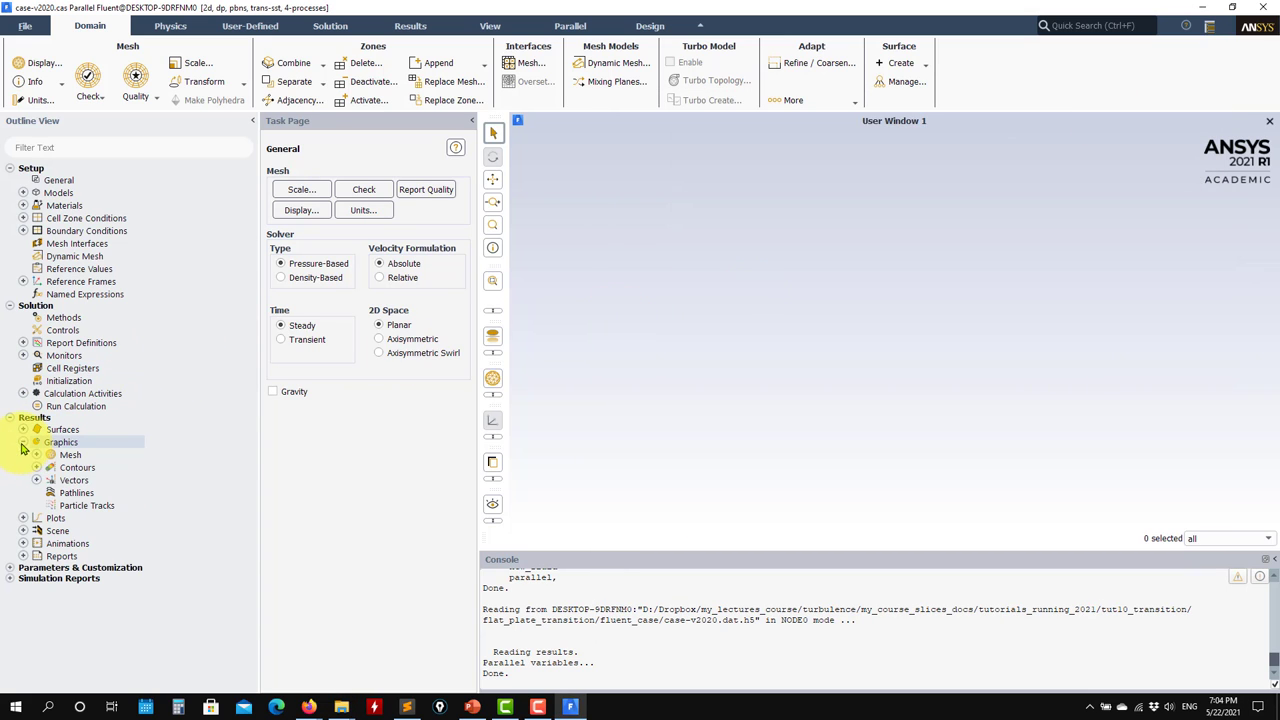
{"action": "left_click", "coordinate": [36, 455]}
{"action": "double_click", "coordinate": [108, 471]}
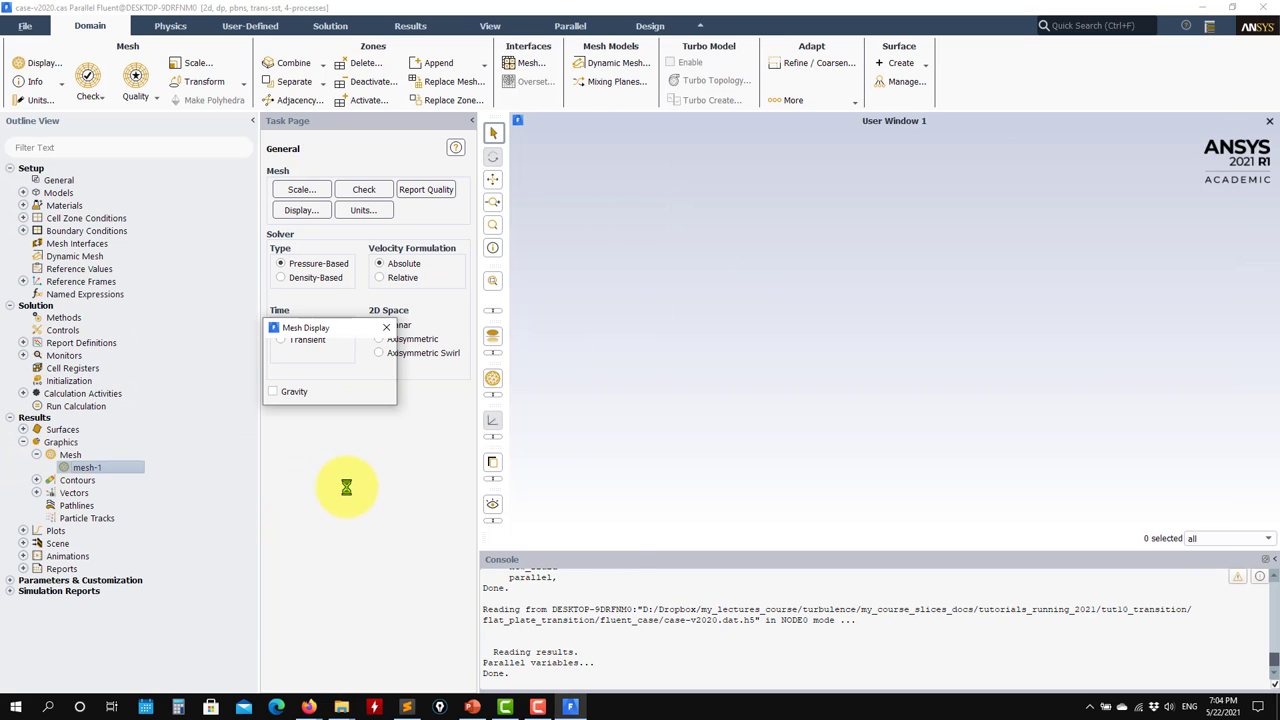
{"action": "left_click", "coordinate": [412, 666]}
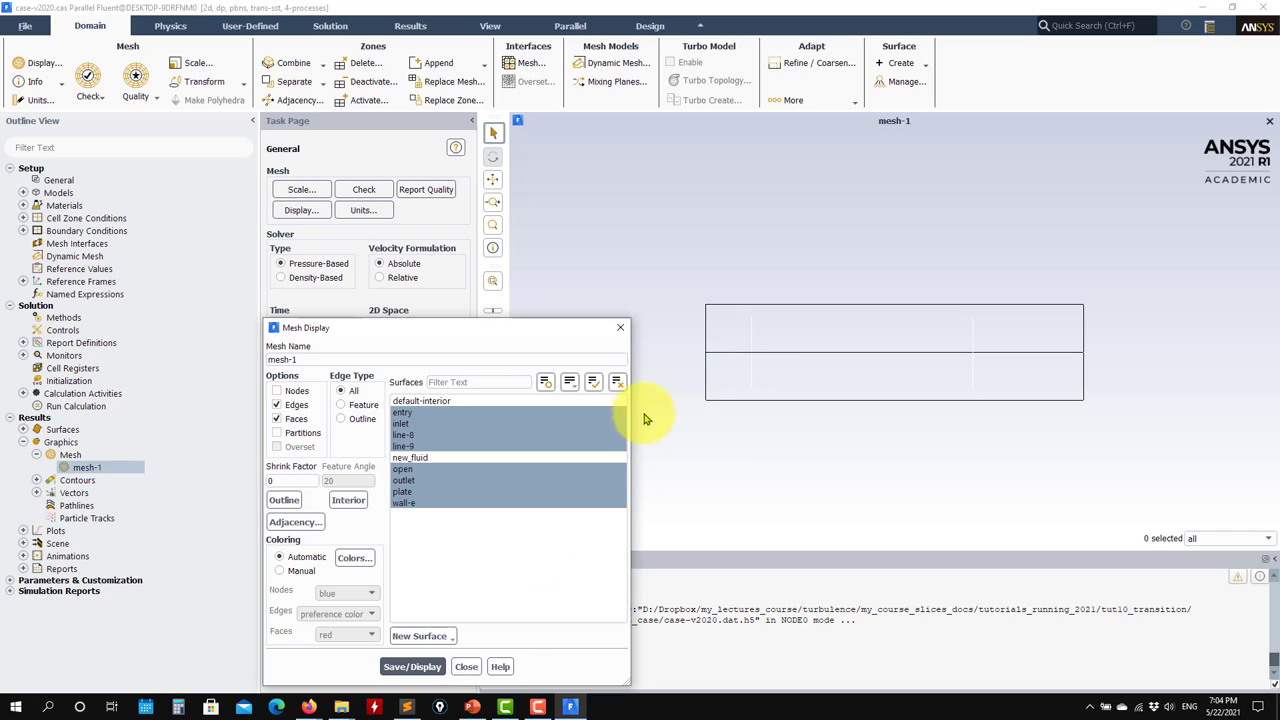
{"action": "left_click", "coordinate": [594, 385]}
{"action": "left_click", "coordinate": [412, 666]}
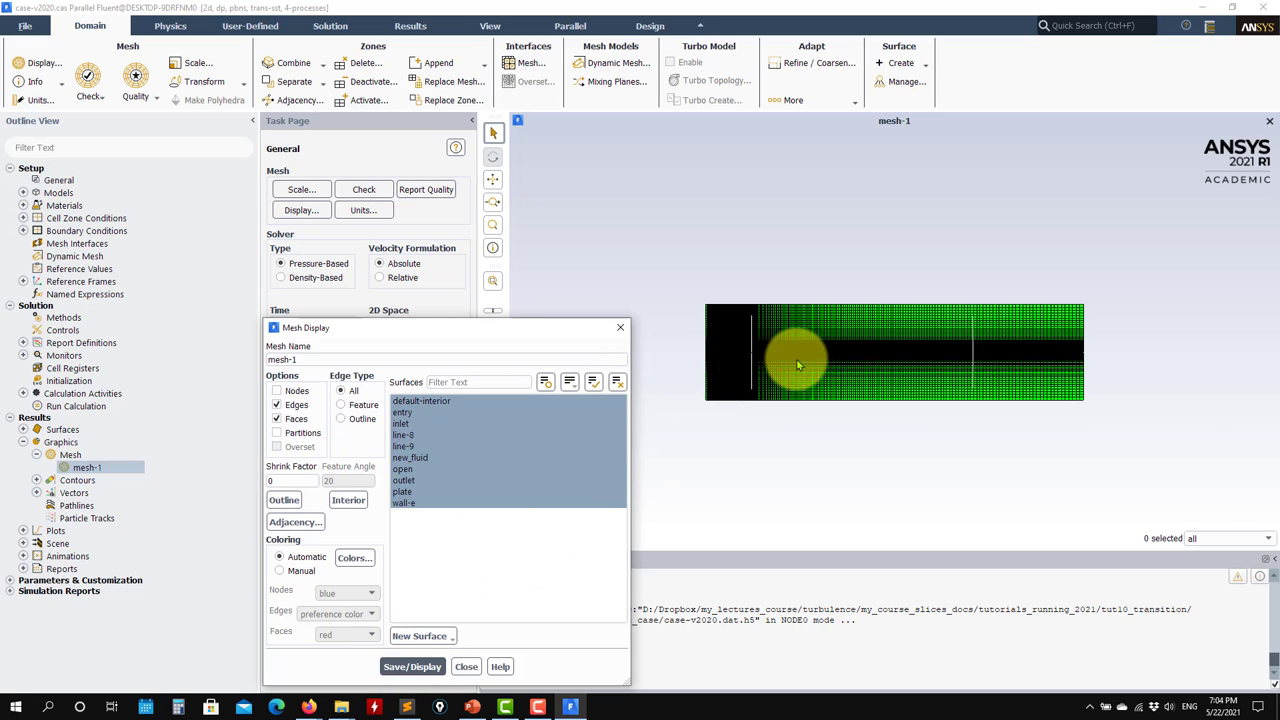
Step: Zoom in and out around the plate's leading edge to inspect the mesh clustering
{"action": "scroll", "coordinate": [733, 376], "scroll_direction": "up", "scroll_amount": 8}
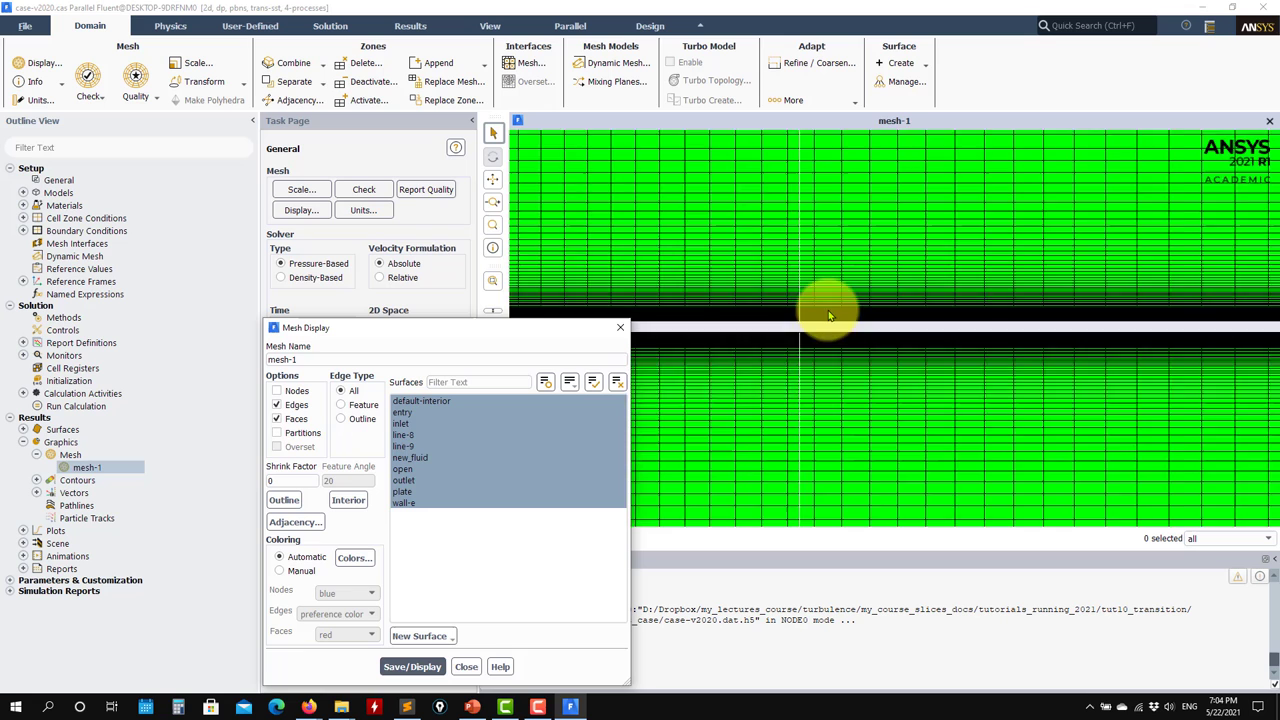
{"action": "scroll", "coordinate": [759, 349], "scroll_direction": "up", "scroll_amount": 5}
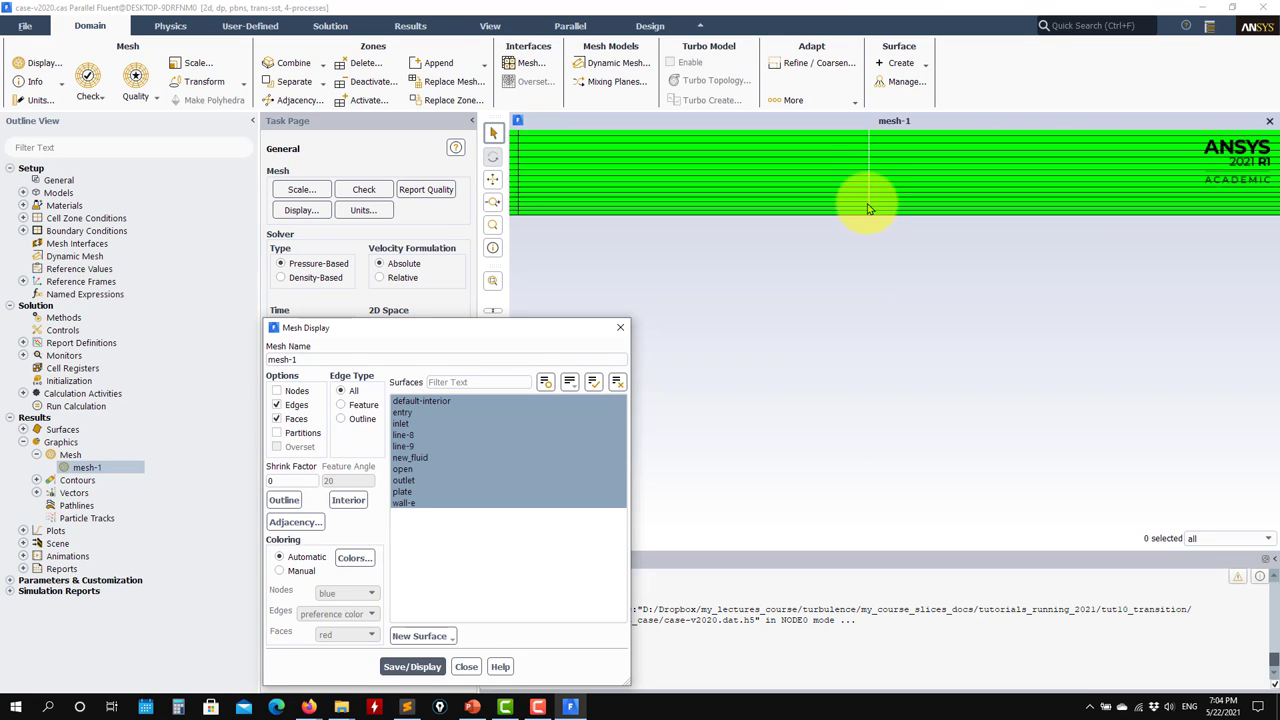
{"action": "scroll", "coordinate": [853, 265], "scroll_direction": "down", "scroll_amount": 5}
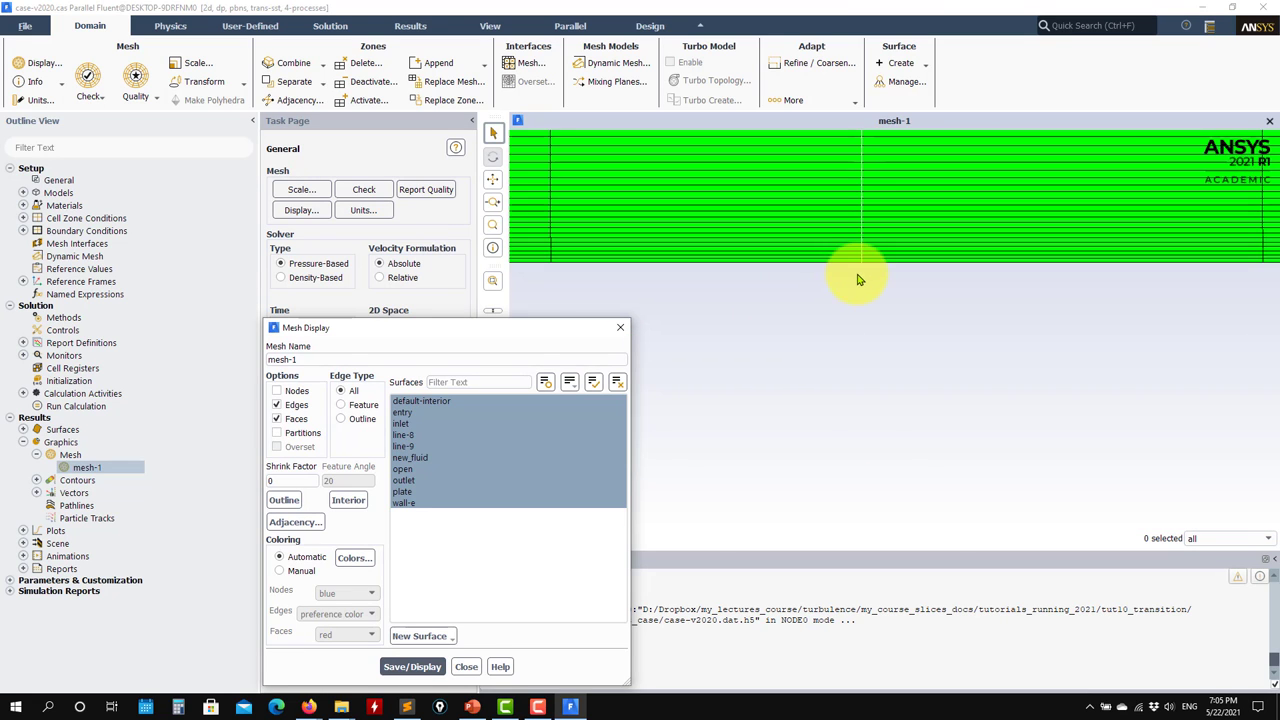
{"action": "scroll", "coordinate": [840, 272], "scroll_direction": "down", "scroll_amount": 2}
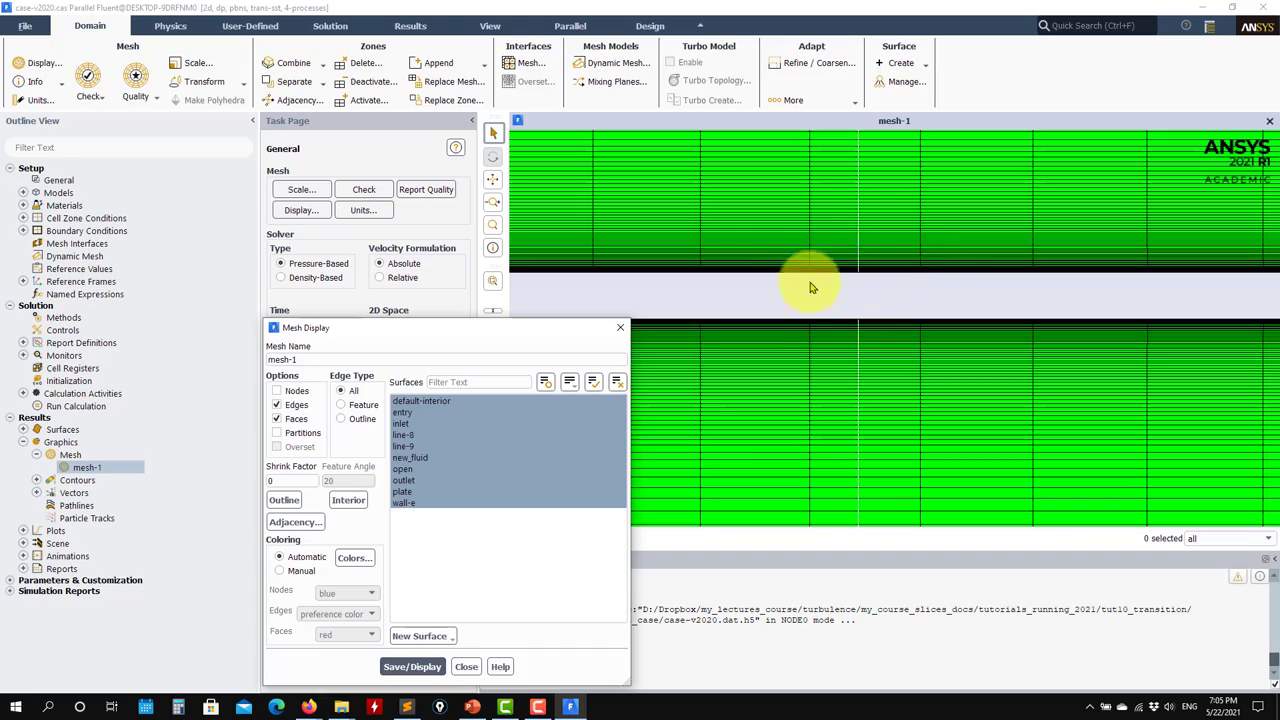
{"action": "scroll", "coordinate": [888, 295], "scroll_direction": "down", "scroll_amount": 6}
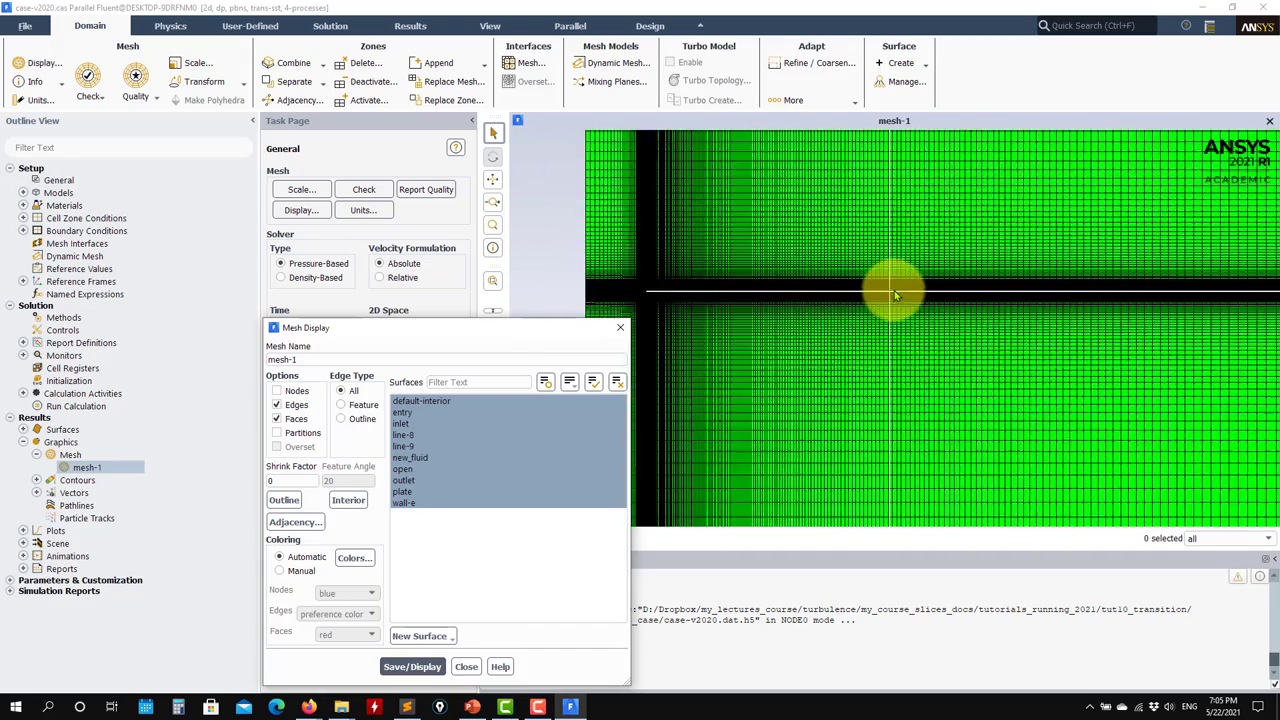
{"action": "scroll", "coordinate": [894, 294], "scroll_direction": "up", "scroll_amount": 8}
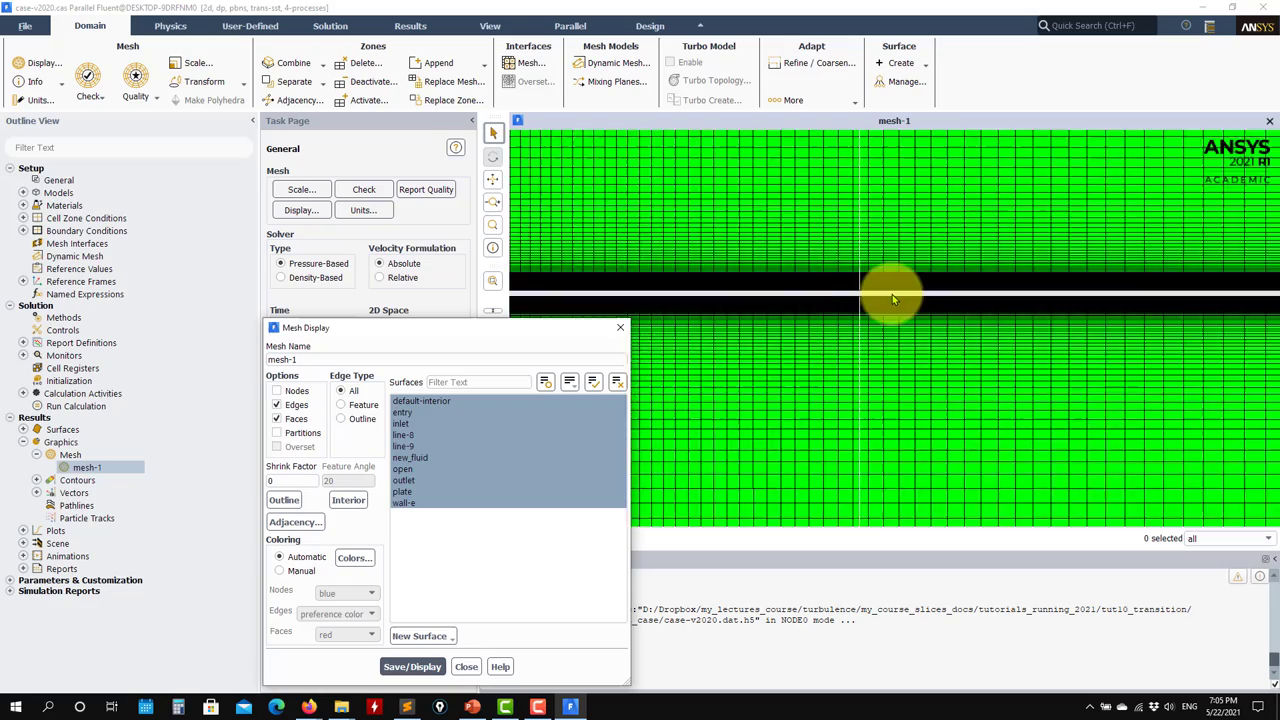
{"action": "scroll", "coordinate": [890, 300], "scroll_direction": "down", "scroll_amount": 5}
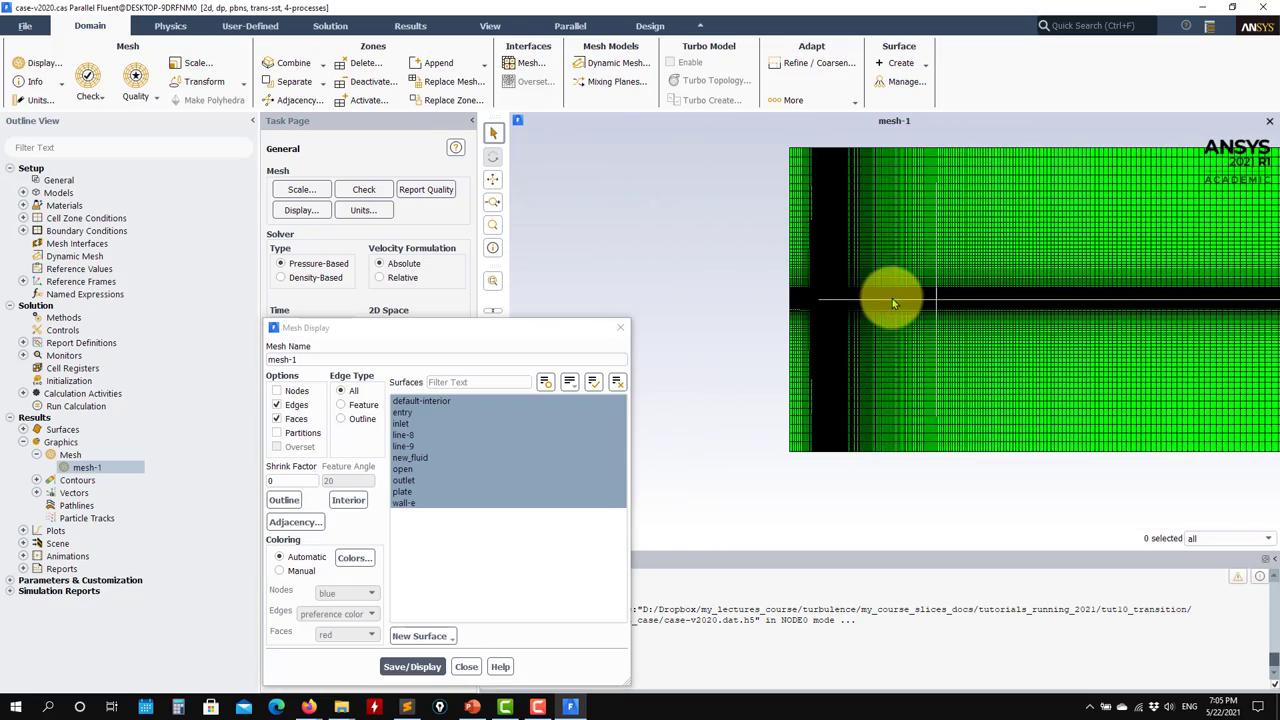
{"action": "scroll", "coordinate": [903, 294], "scroll_direction": "up", "scroll_amount": 5}
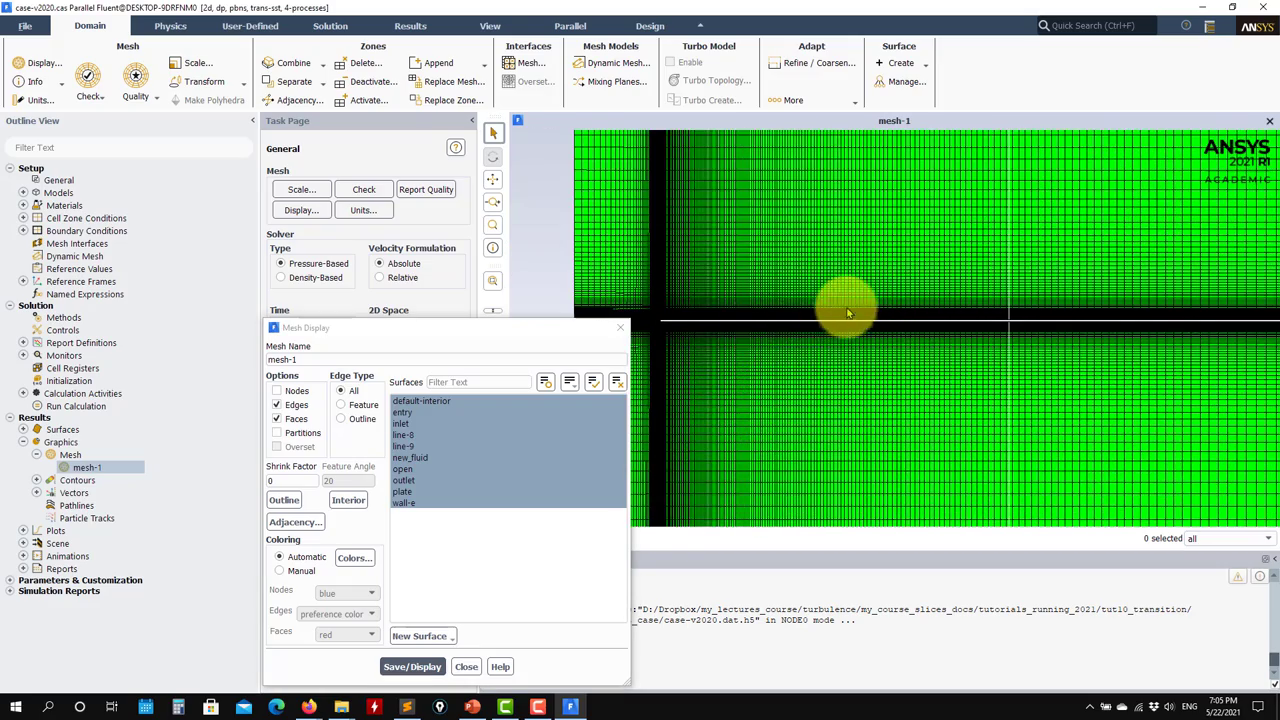
{"action": "scroll", "coordinate": [1073, 292], "scroll_direction": "down", "scroll_amount": 2}
{"action": "scroll", "coordinate": [914, 288], "scroll_direction": "up", "scroll_amount": 6}
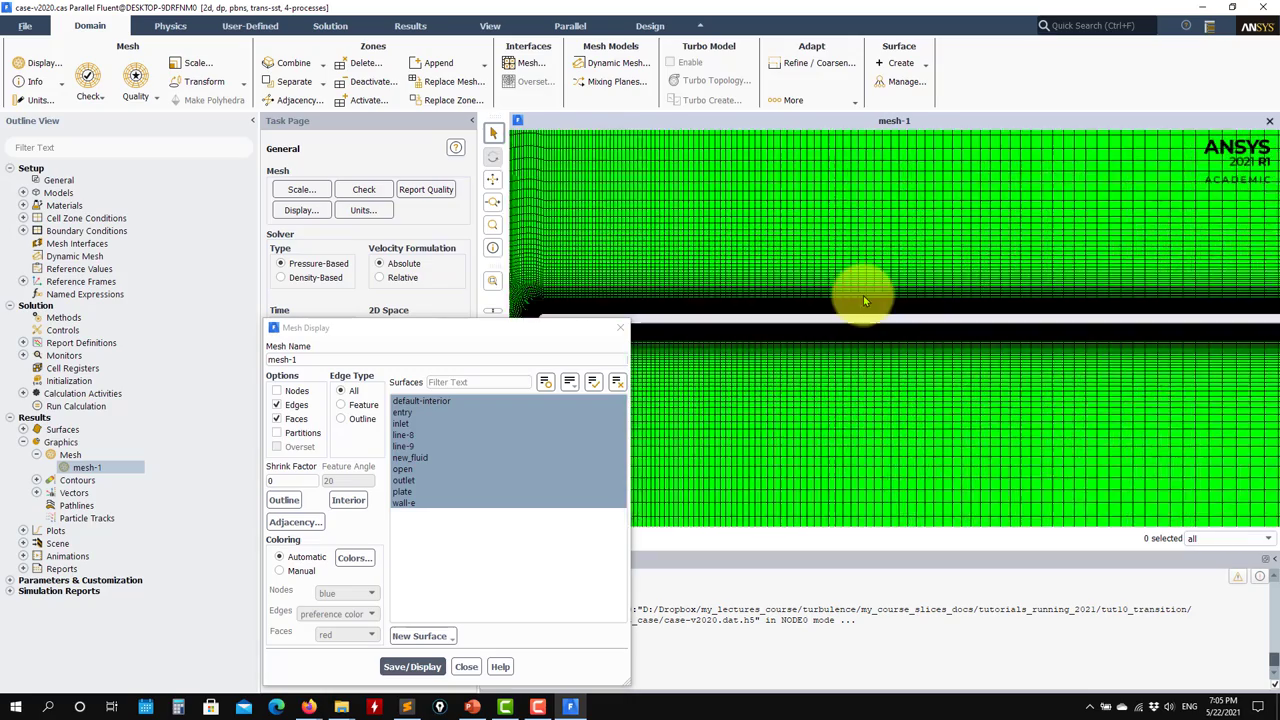
{"action": "scroll", "coordinate": [1223, 229], "scroll_direction": "down", "scroll_amount": 3}
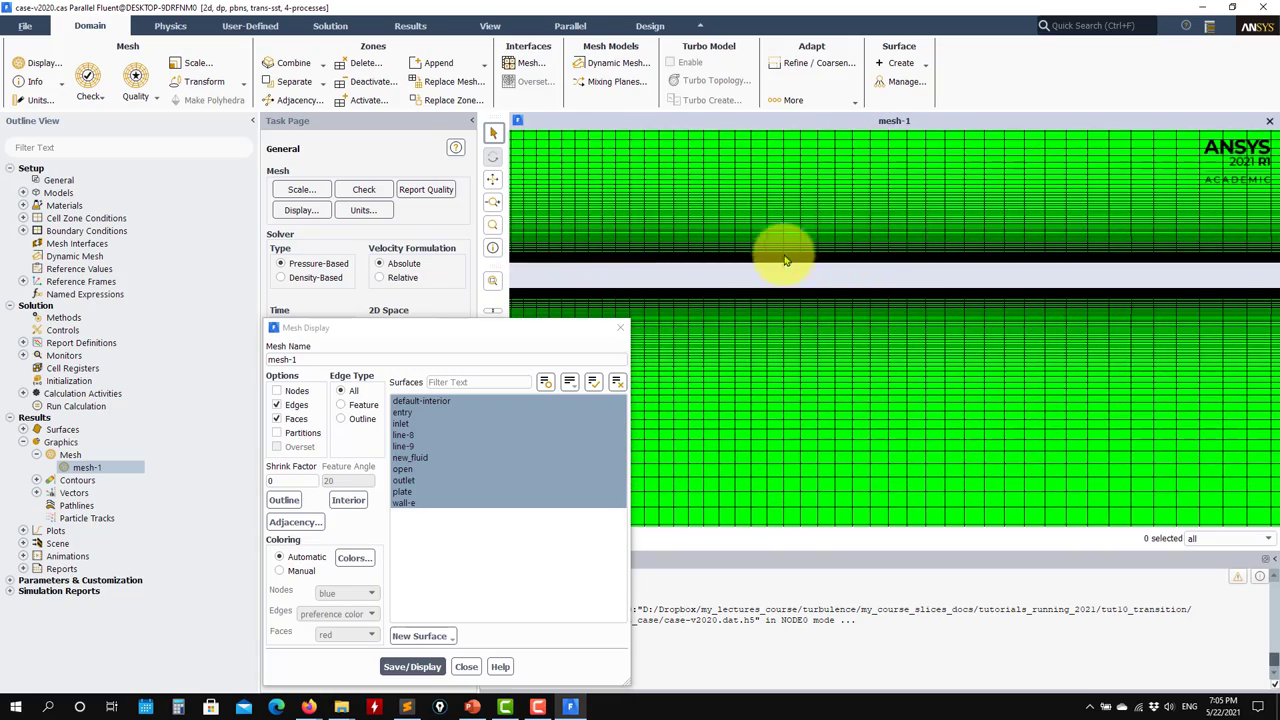
{"action": "scroll", "coordinate": [852, 275], "scroll_direction": "up", "scroll_amount": 2}
{"action": "scroll", "coordinate": [853, 280], "scroll_direction": "down", "scroll_amount": 3}
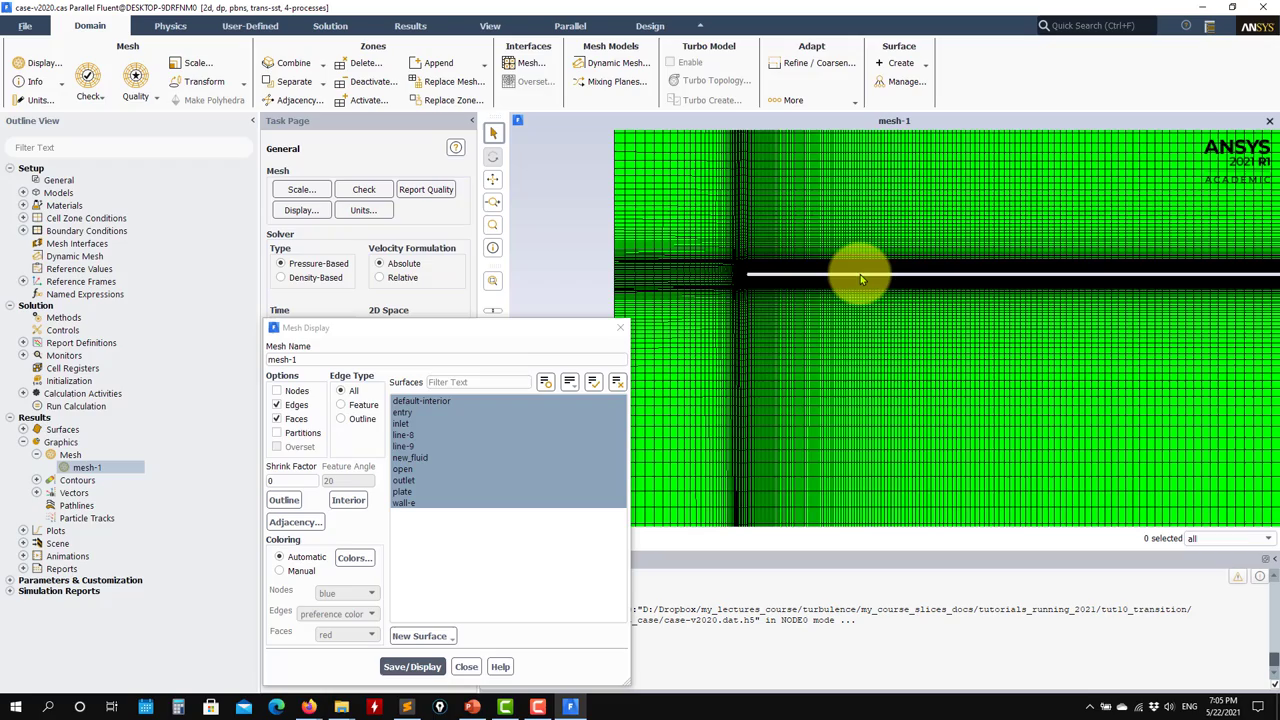
{"action": "scroll", "coordinate": [852, 281], "scroll_direction": "down", "scroll_amount": 6}
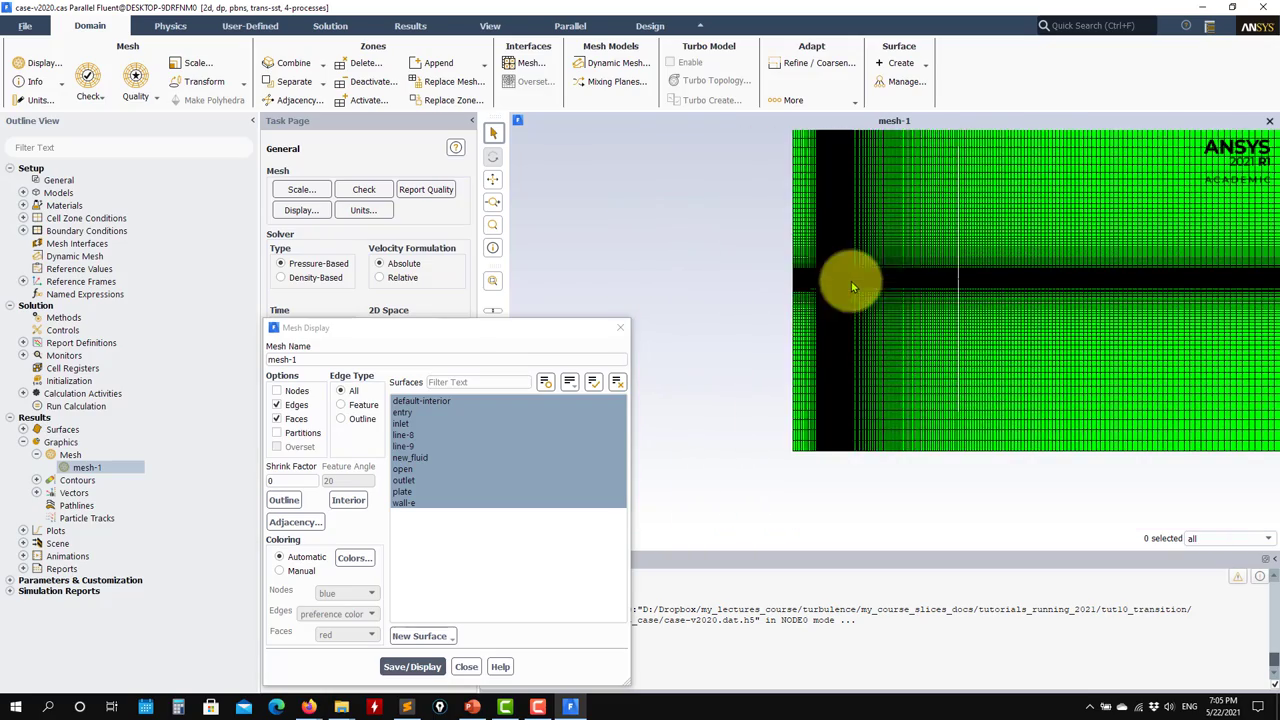
{"action": "scroll", "coordinate": [871, 257], "scroll_direction": "up", "scroll_amount": 2}
{"action": "scroll", "coordinate": [1234, 243], "scroll_direction": "up", "scroll_amount": 2}
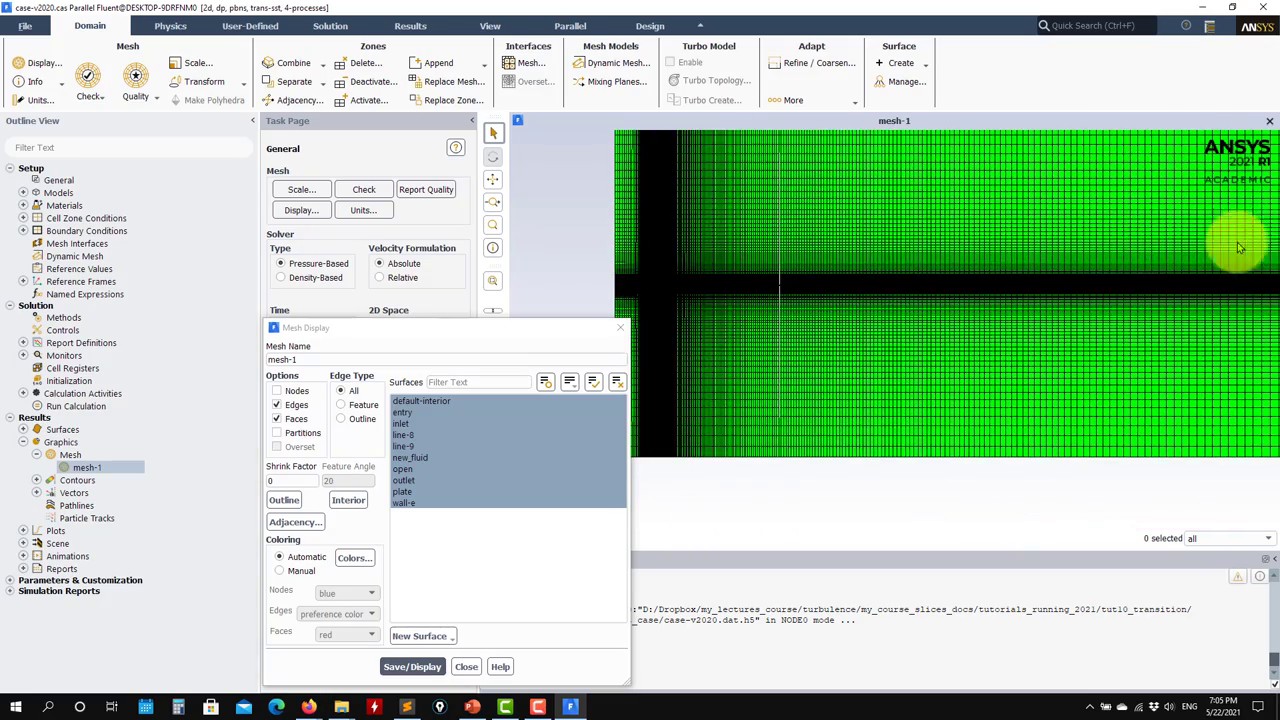
{"action": "scroll", "coordinate": [875, 288], "scroll_direction": "down", "scroll_amount": 2}
{"action": "scroll", "coordinate": [875, 288], "scroll_direction": "down", "scroll_amount": 4}
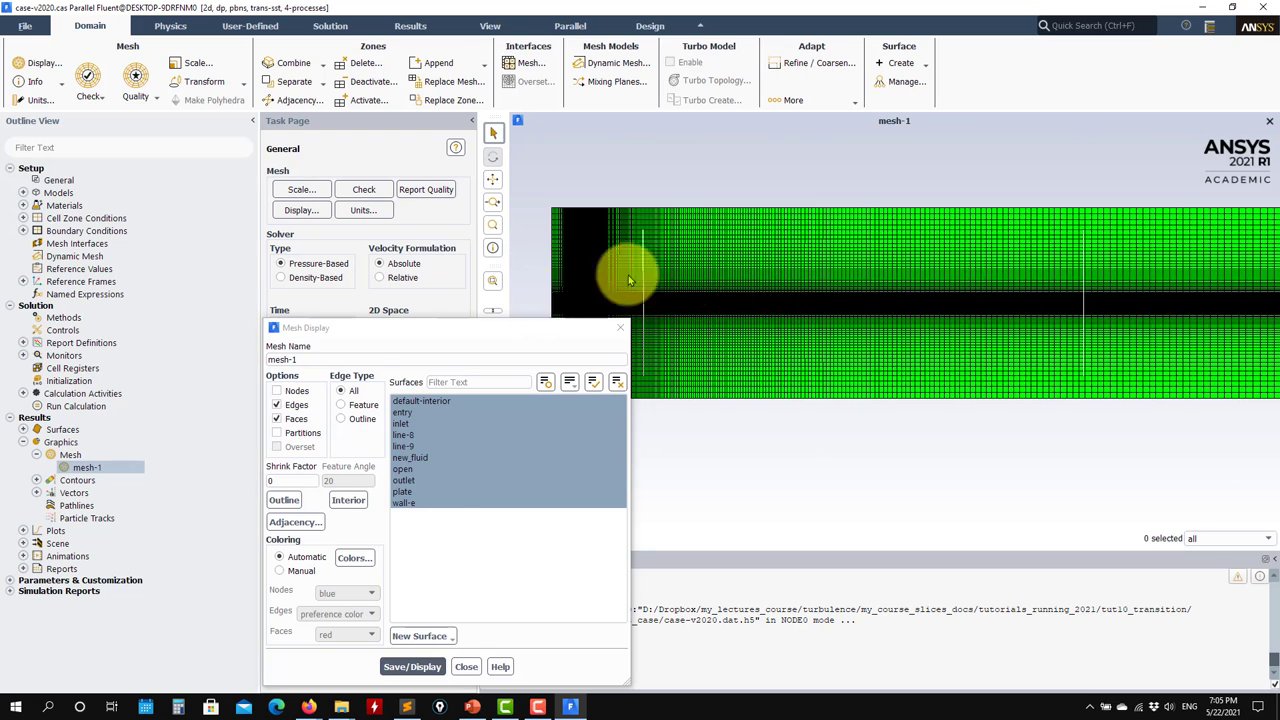
Step: Close the mesh display and bring up the Viscous model settings, enlarged to show more options
{"action": "left_click", "coordinate": [466, 666]}
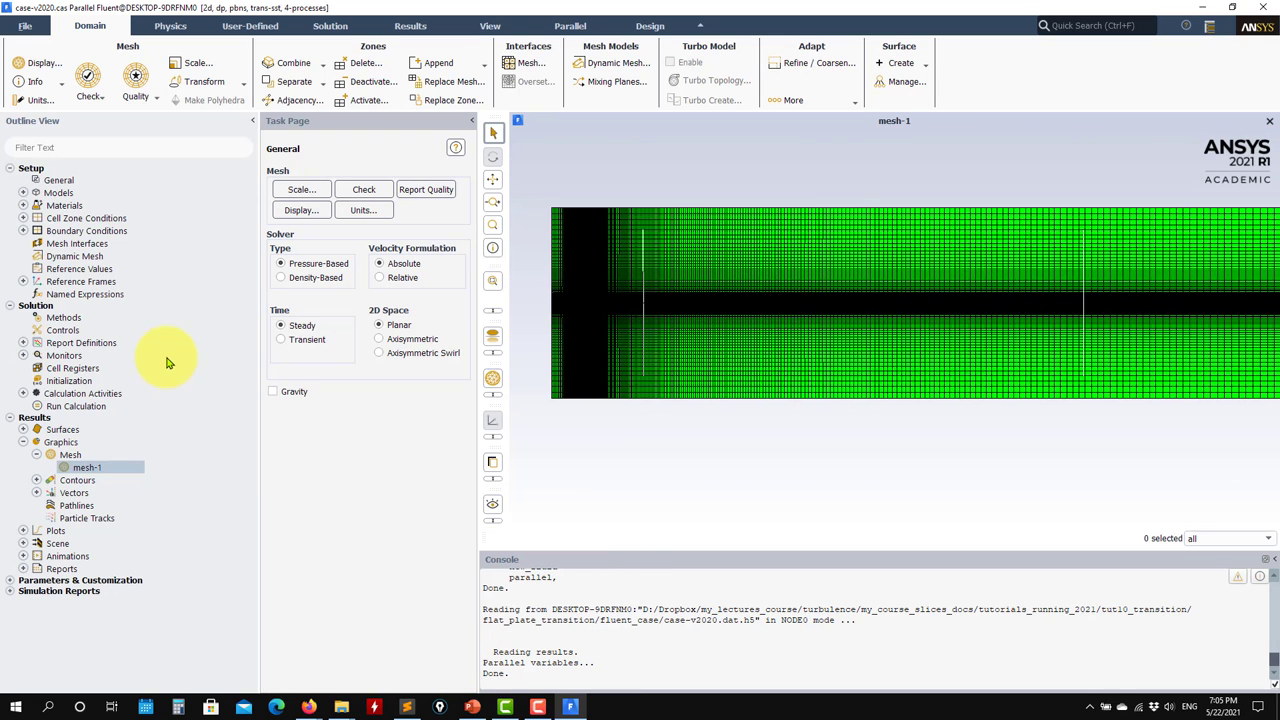
{"action": "left_click", "coordinate": [23, 193]}
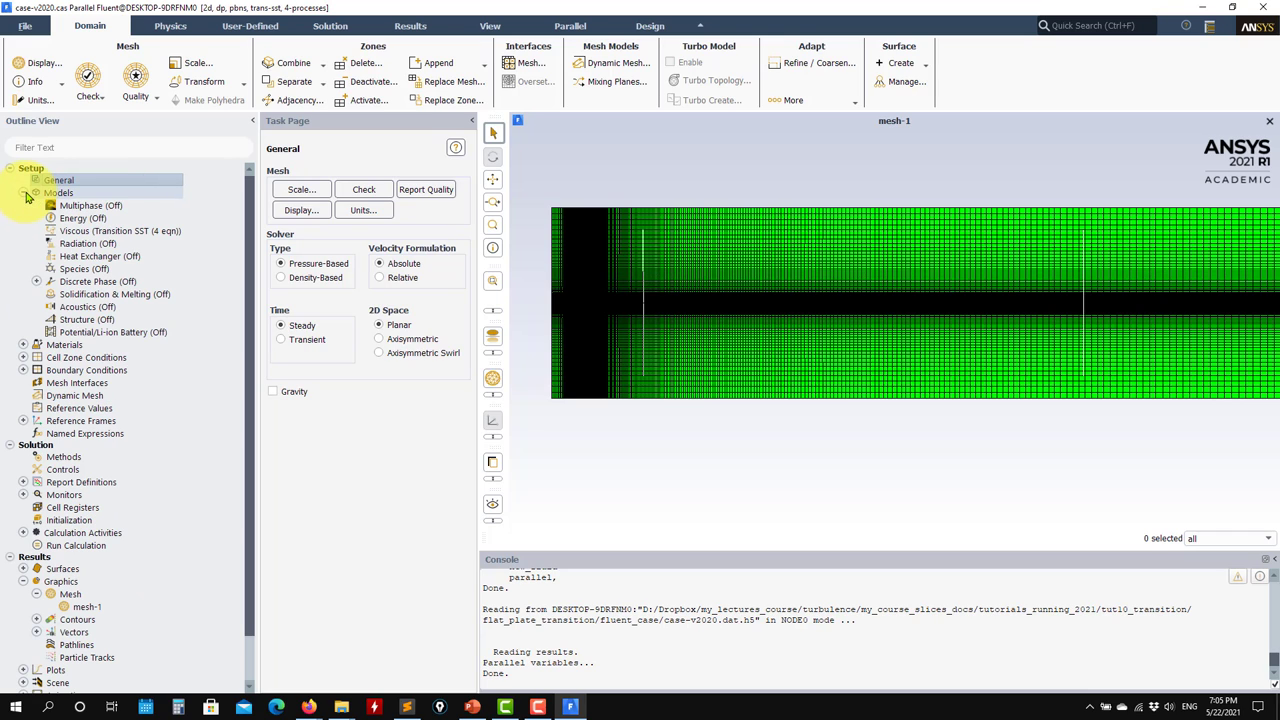
{"action": "double_click", "coordinate": [78, 231]}
{"action": "left_click_drag", "start_coordinate": [355, 338], "coordinate": [390, 97]}
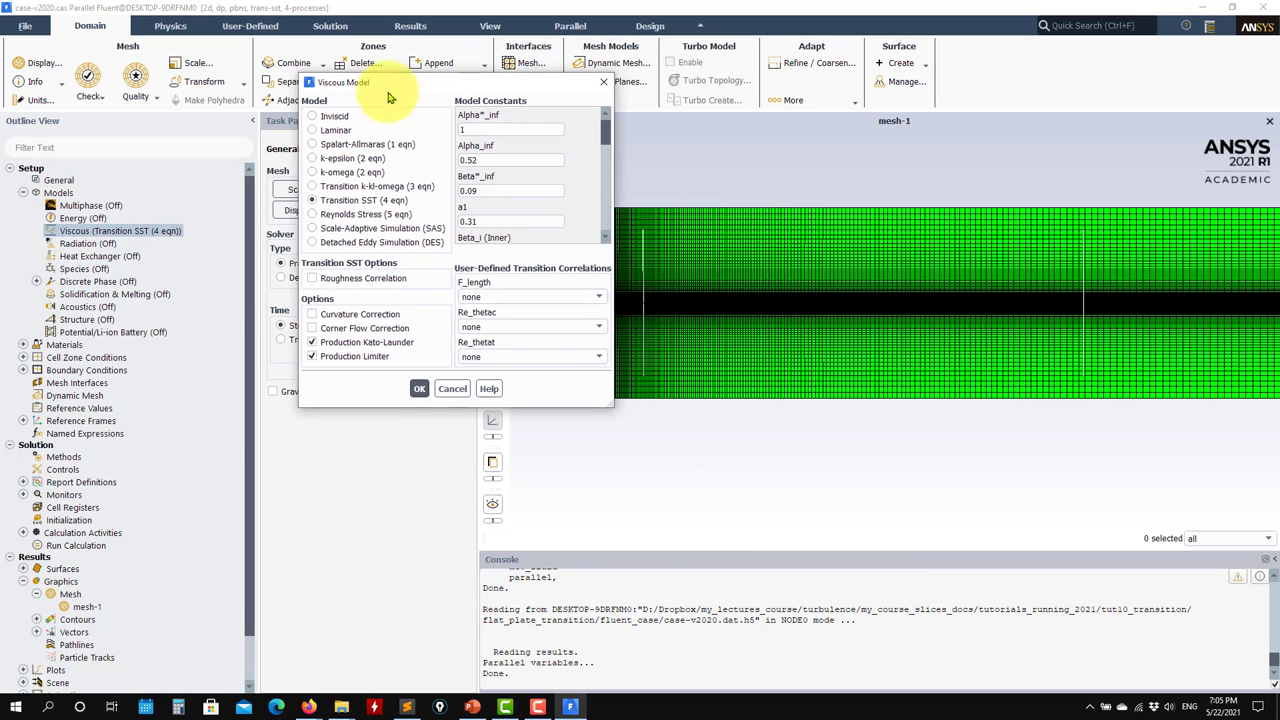
{"action": "left_click_drag", "start_coordinate": [611, 398], "coordinate": [686, 534]}
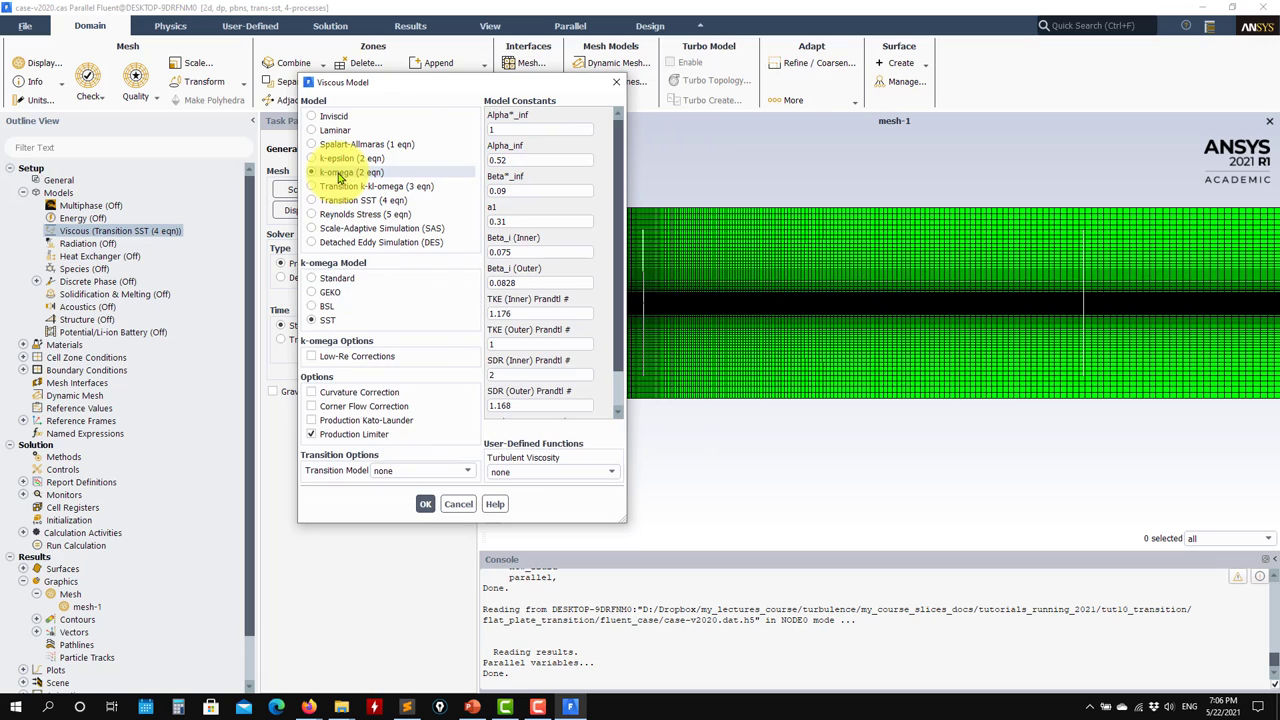
Step: Try k-omega SST with gamma-transport-eqn transition, then keep Transition SST (4 eqn)
{"action": "left_click", "coordinate": [451, 471]}
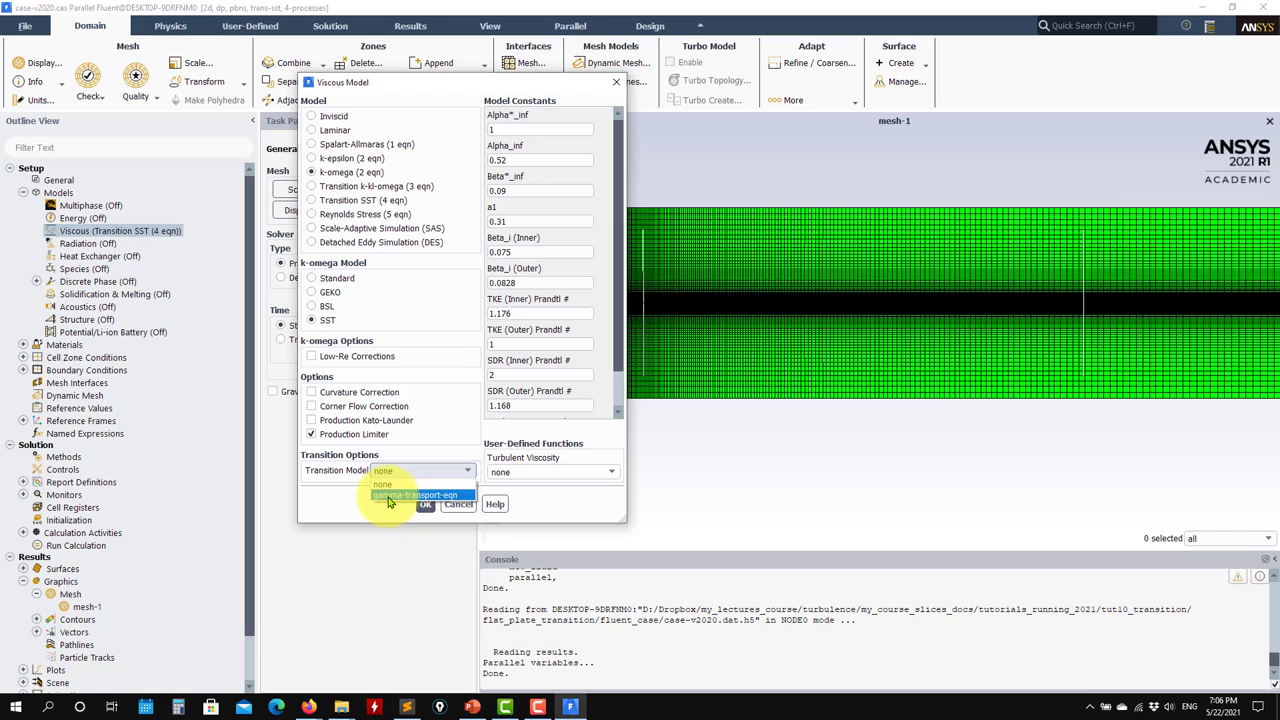
{"action": "left_click", "coordinate": [390, 497]}
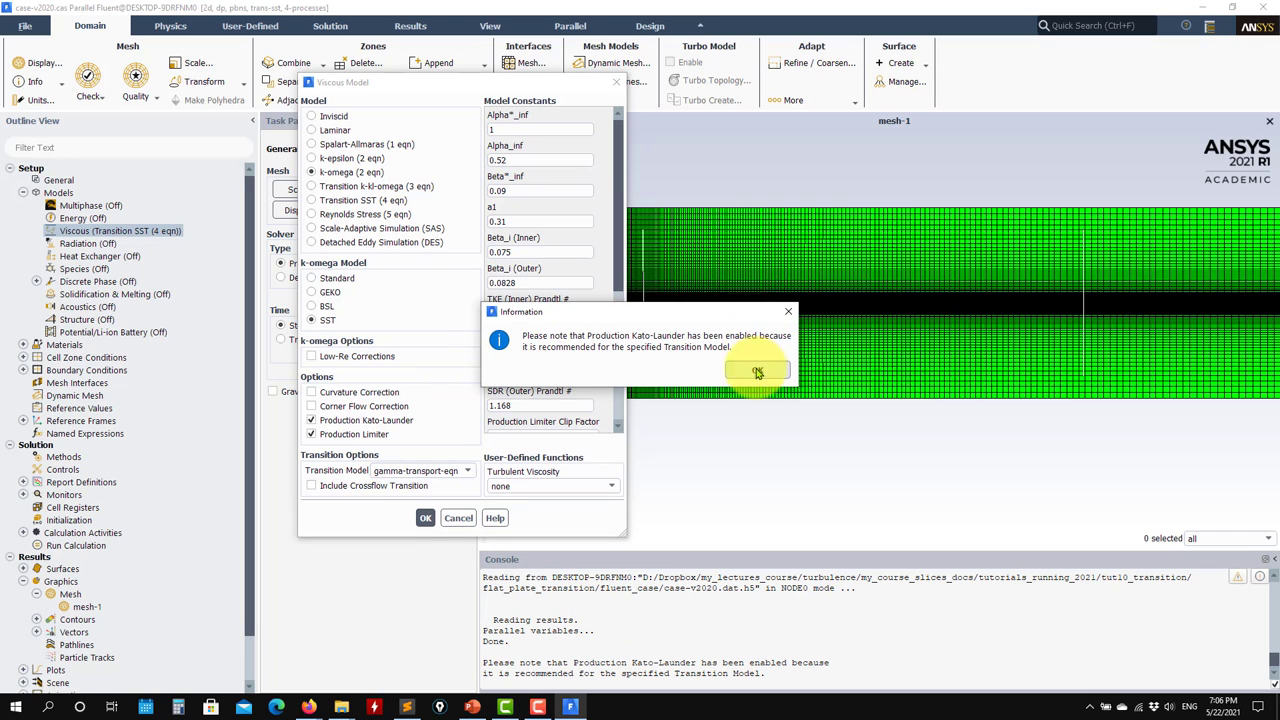
{"action": "left_click", "coordinate": [752, 371]}
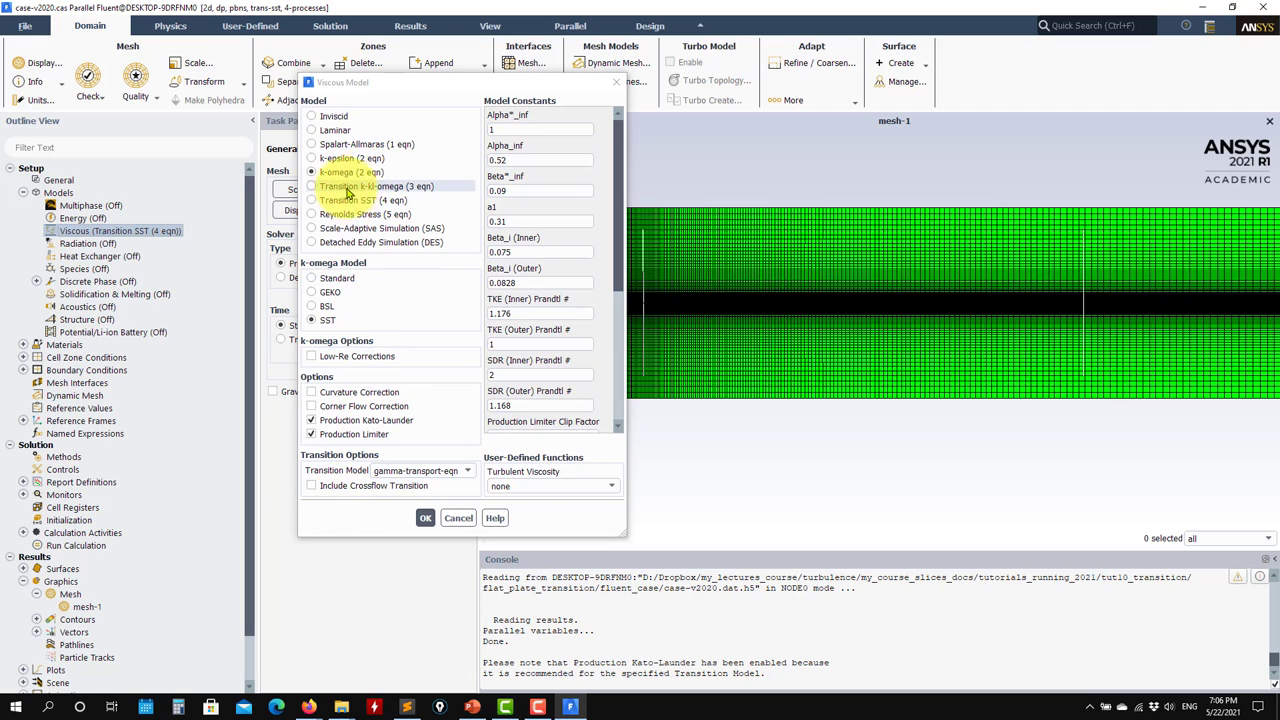
{"action": "left_click", "coordinate": [323, 201]}
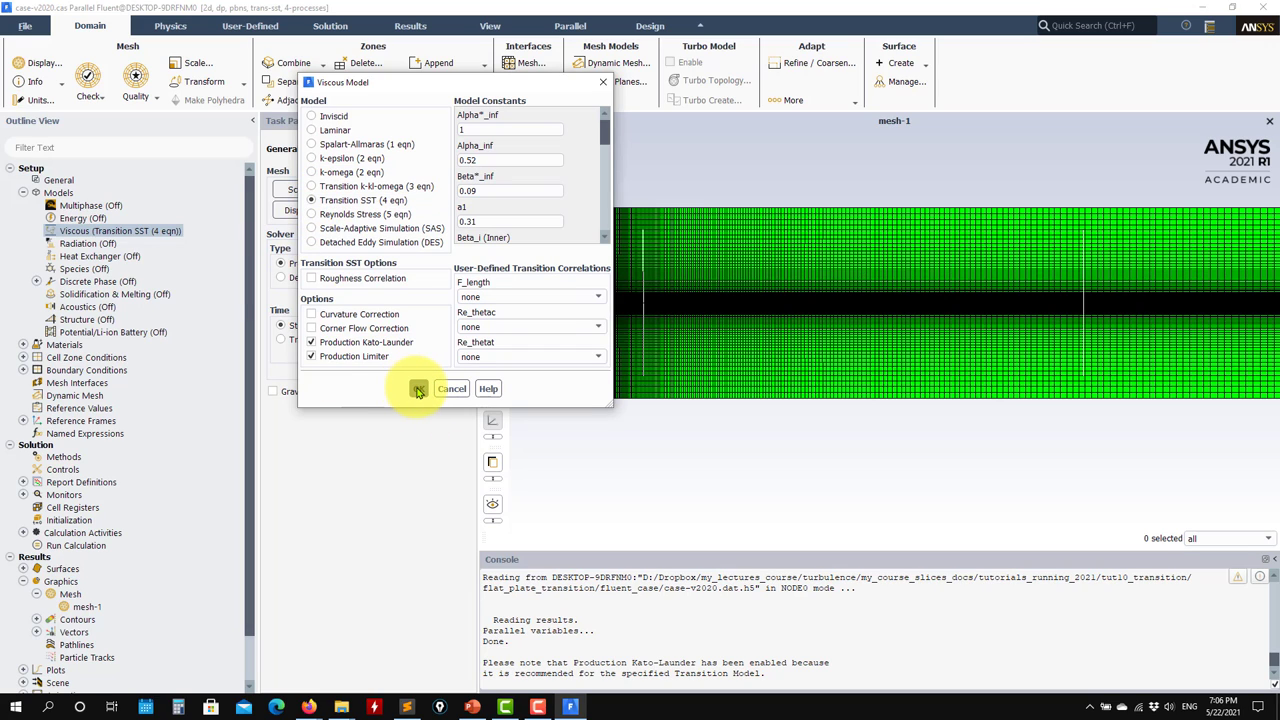
{"action": "left_click", "coordinate": [419, 389]}
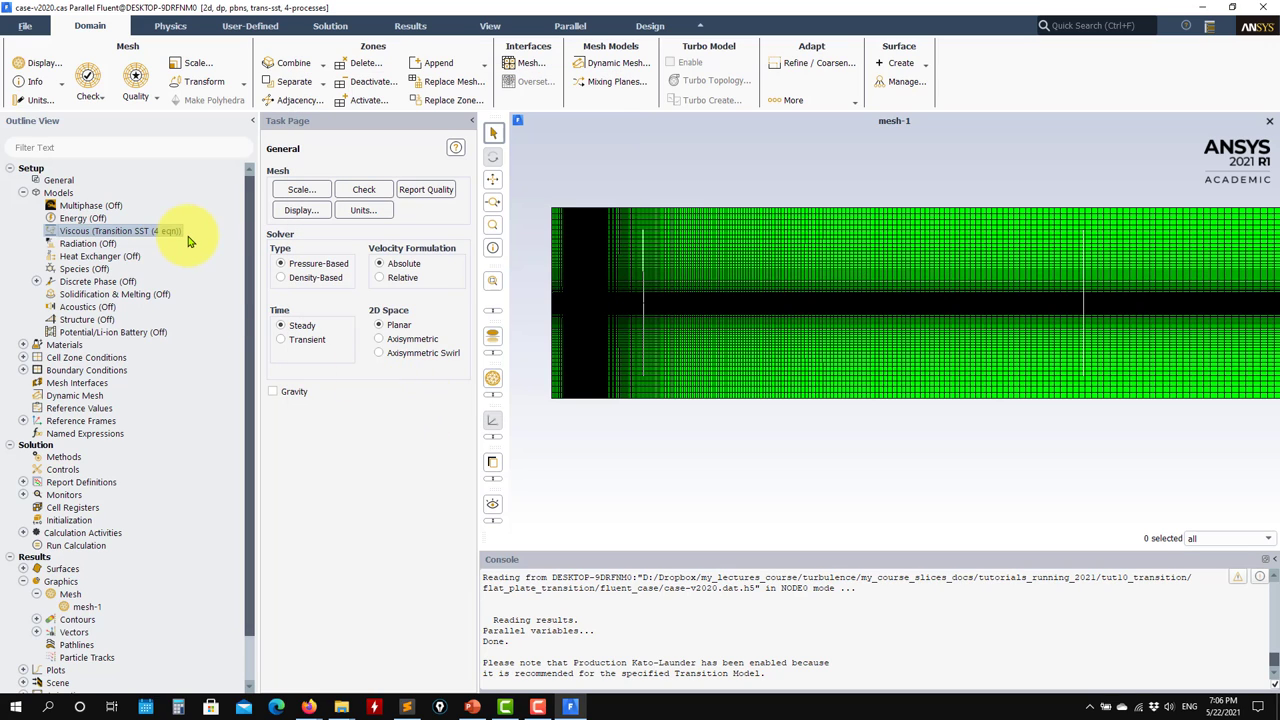
Step: Review the inlet velocity inlet: 5.3 m/s, intermittency 1, 3.3% intensity, viscosity ratio 9.7
{"action": "left_click", "coordinate": [25, 372]}
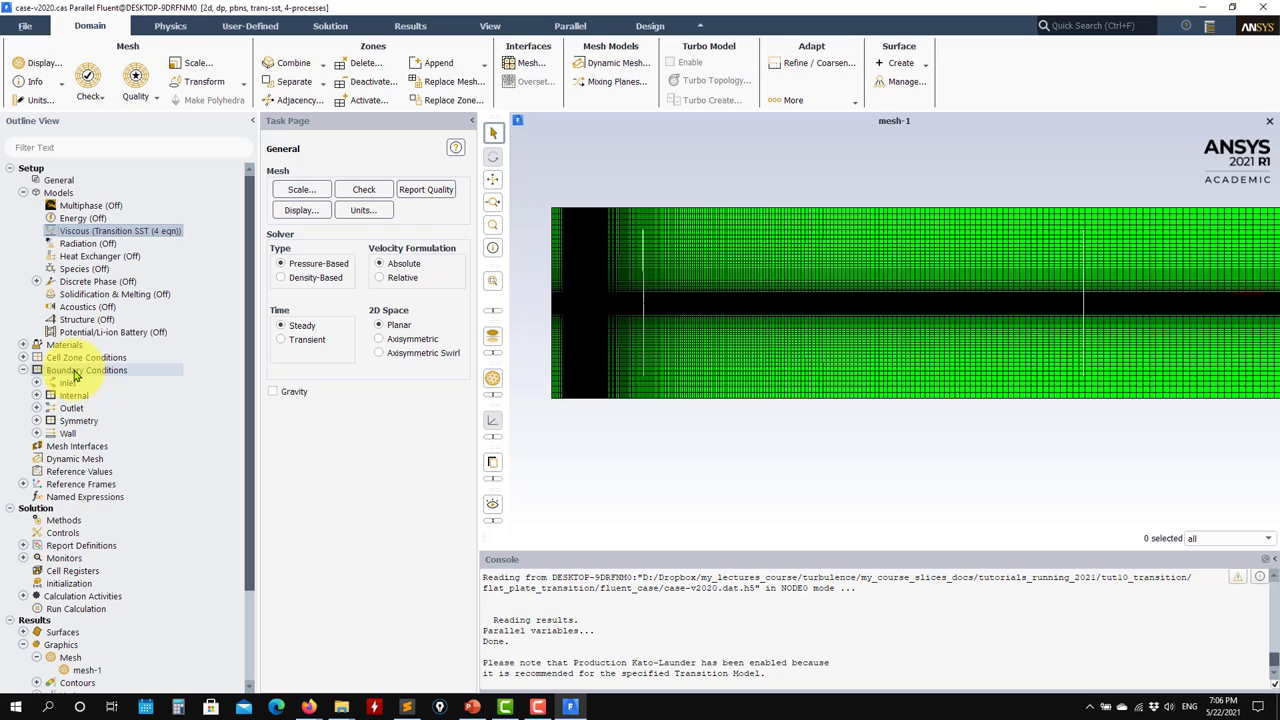
{"action": "double_click", "coordinate": [75, 372]}
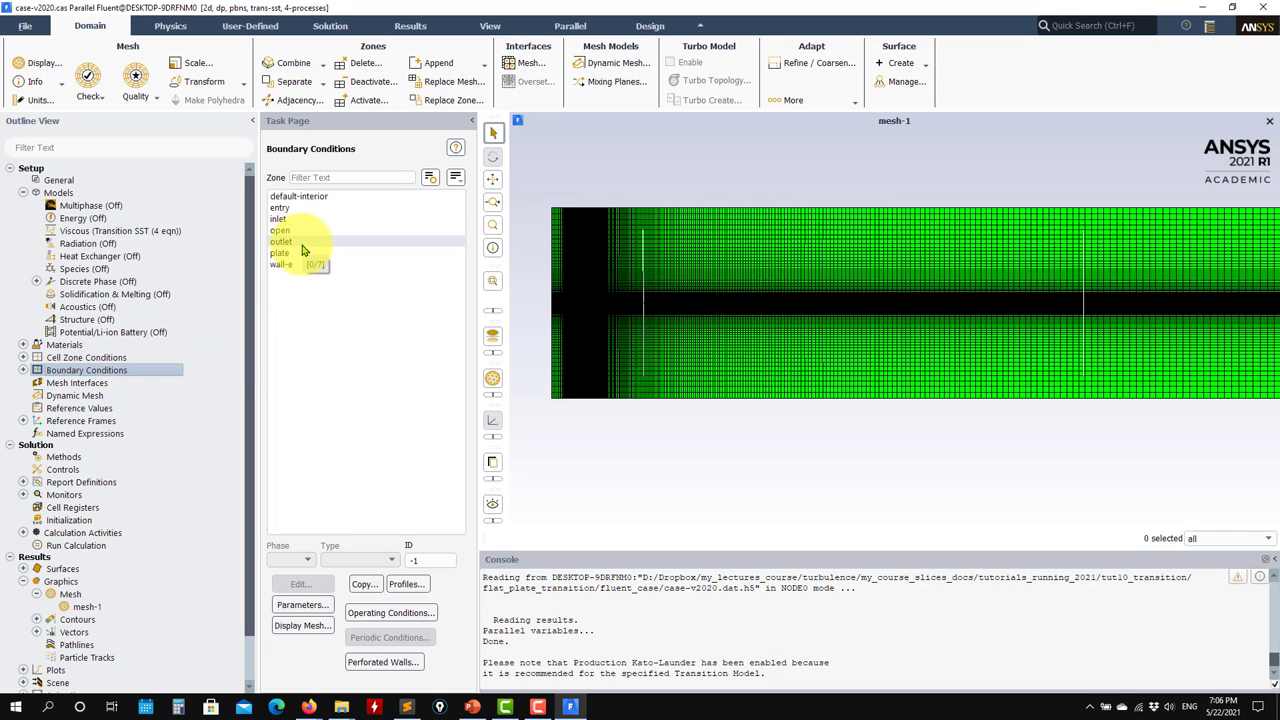
{"action": "left_click", "coordinate": [278, 219]}
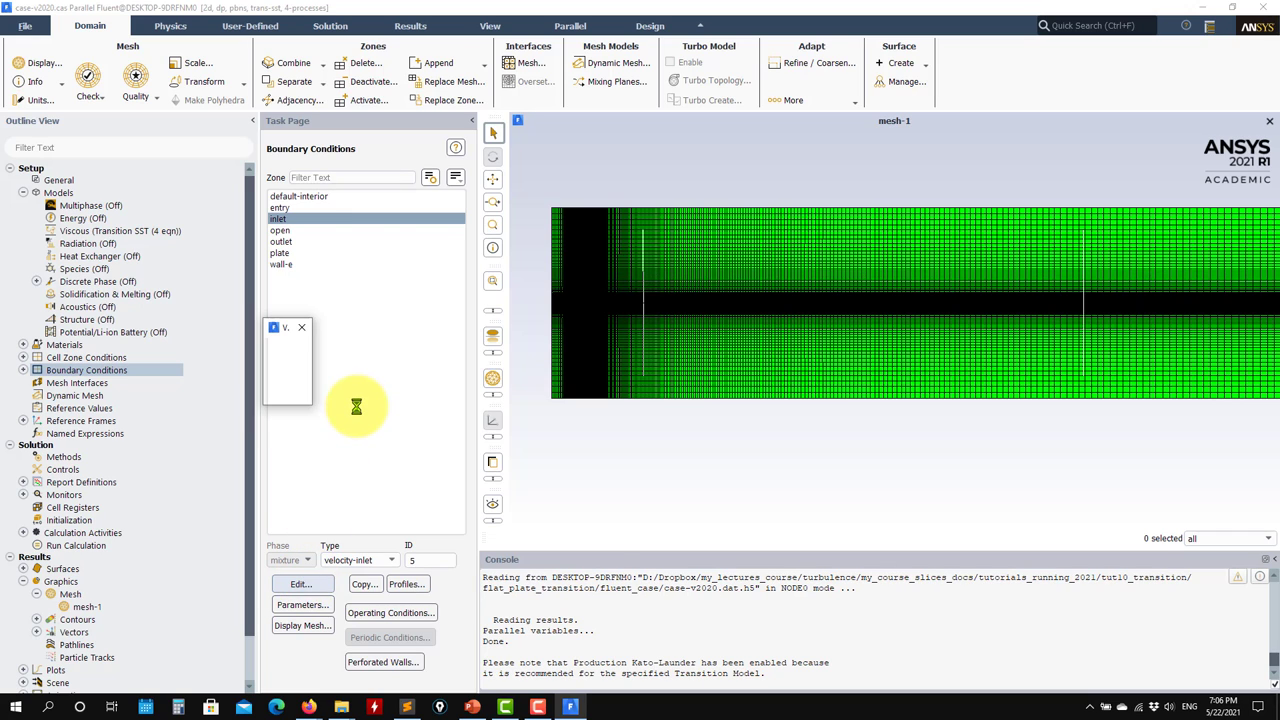
{"action": "left_click_drag", "start_coordinate": [407, 338], "coordinate": [383, 189]}
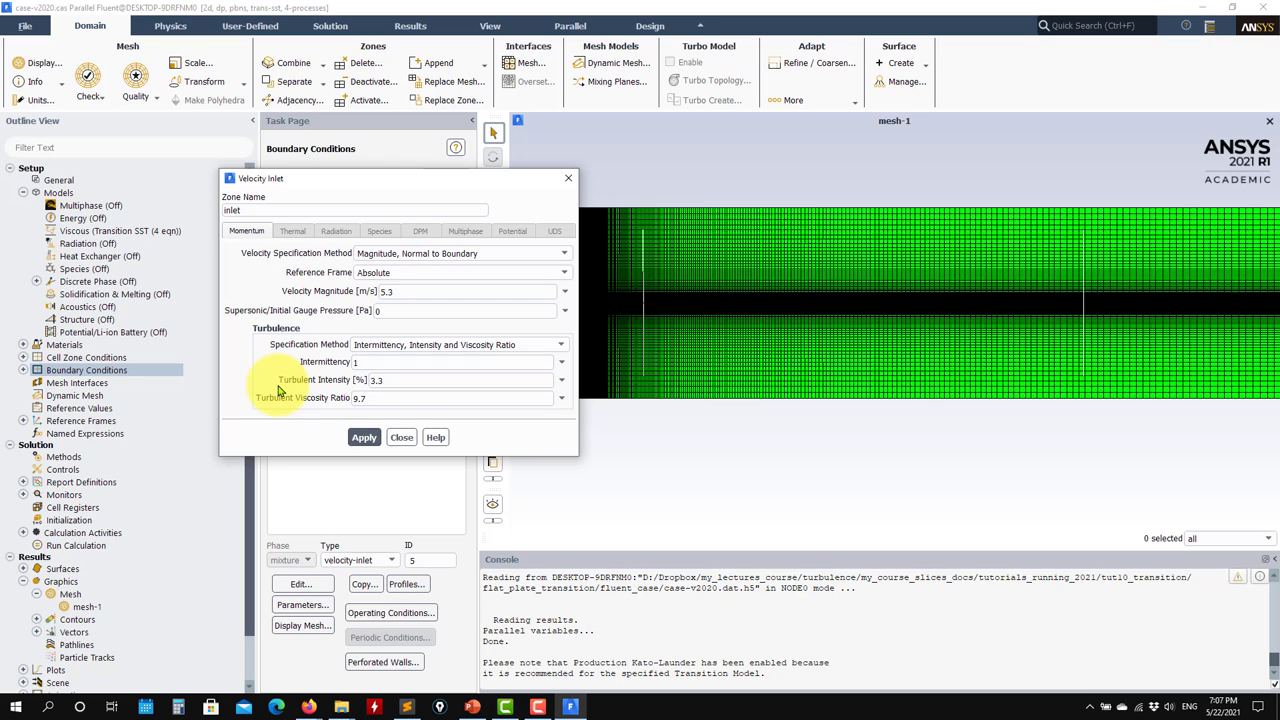
{"action": "left_click", "coordinate": [357, 363]}
{"action": "left_click", "coordinate": [401, 438]}
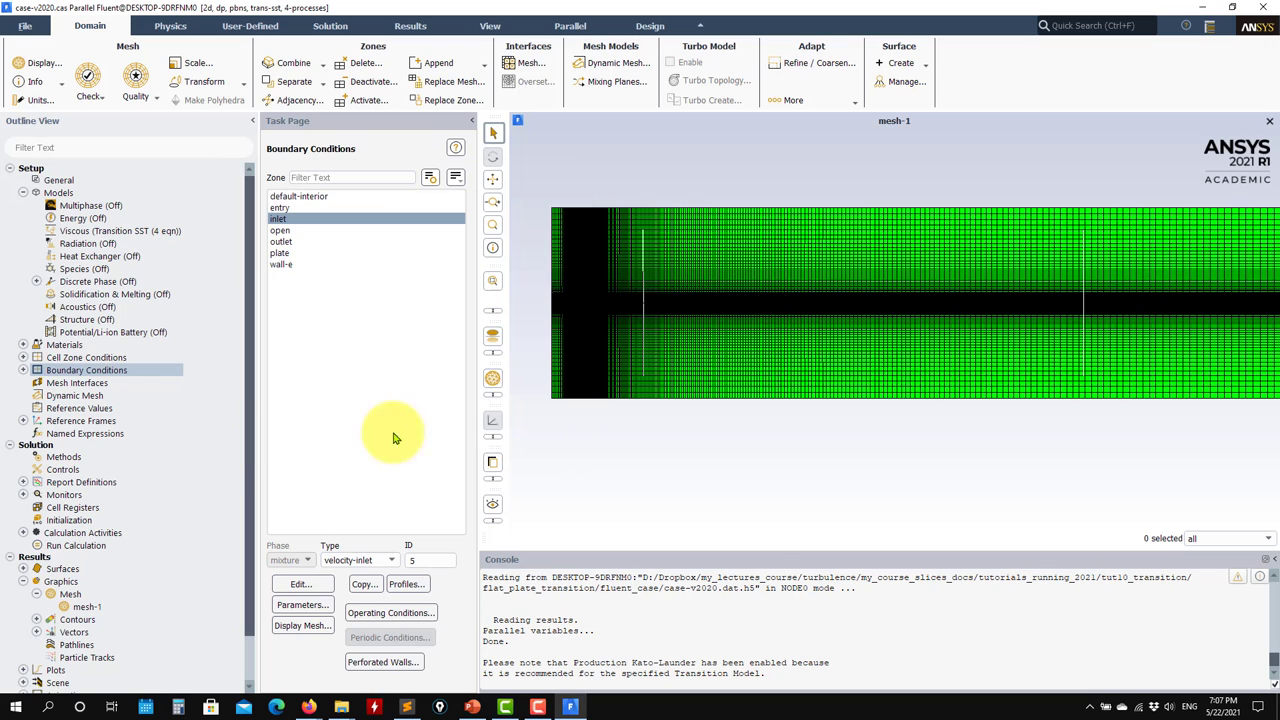
Step: Check second-order Methods, relaxation factors (0.5 pressure/momentum, 0.75 turbulence) and the eight report definitions
{"action": "left_click", "coordinate": [62, 458]}
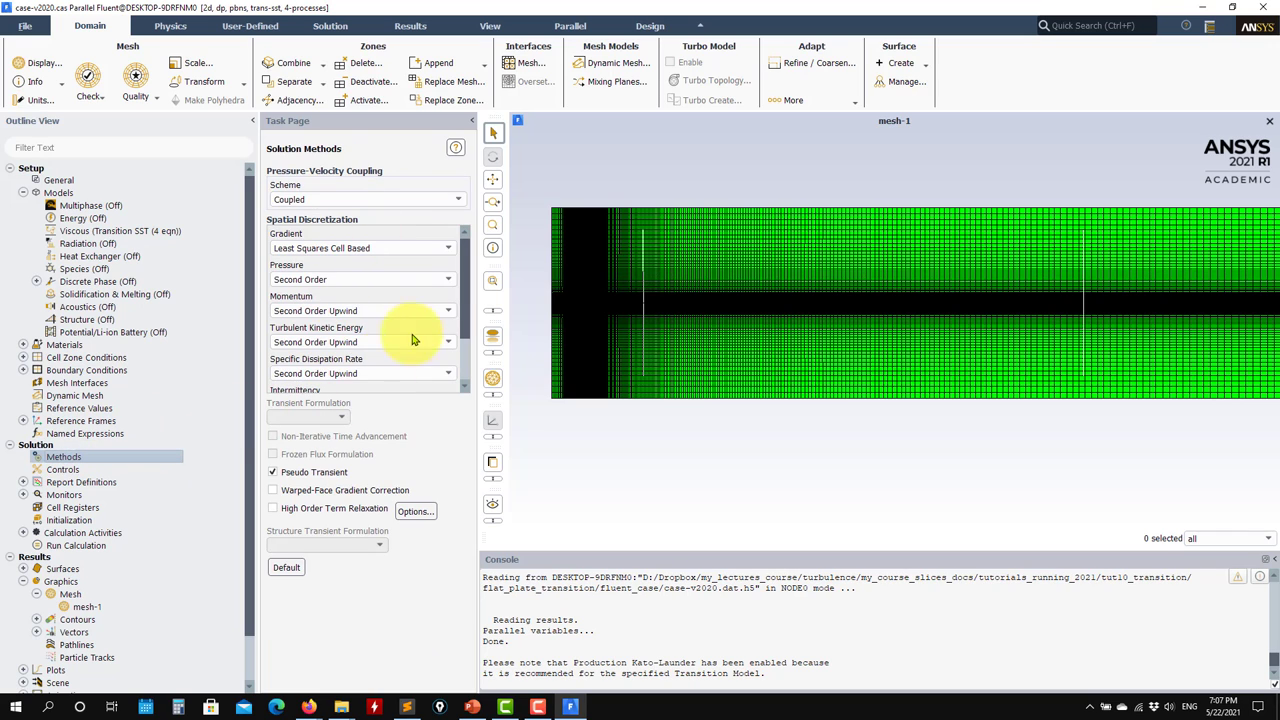
{"action": "scroll", "coordinate": [460, 250], "scroll_direction": "down", "scroll_amount": 3}
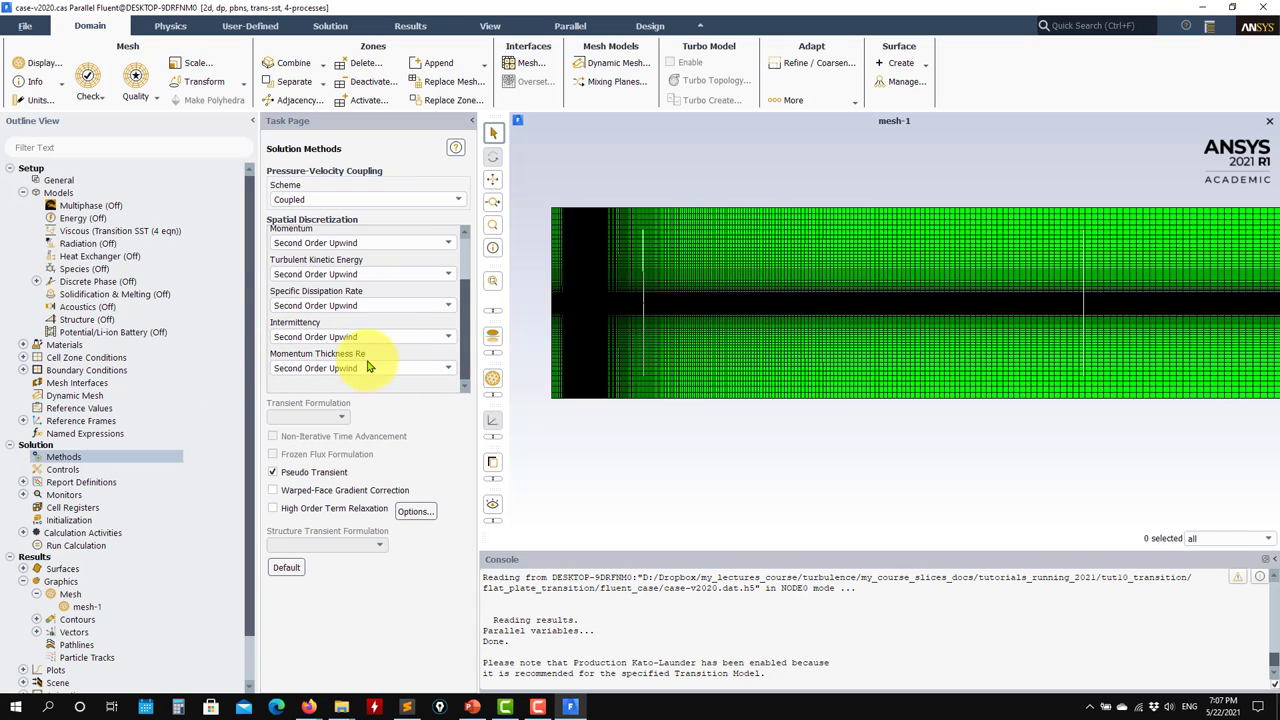
{"action": "left_click", "coordinate": [64, 470]}
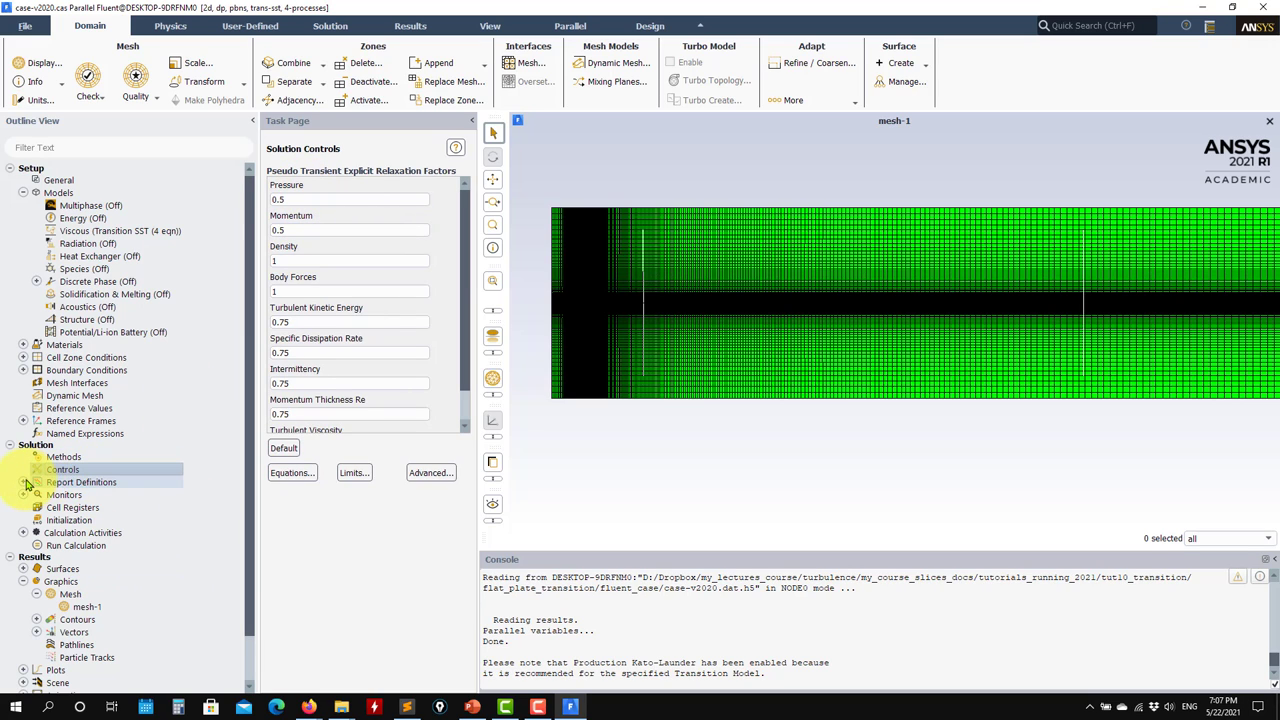
{"action": "double_click", "coordinate": [75, 483]}
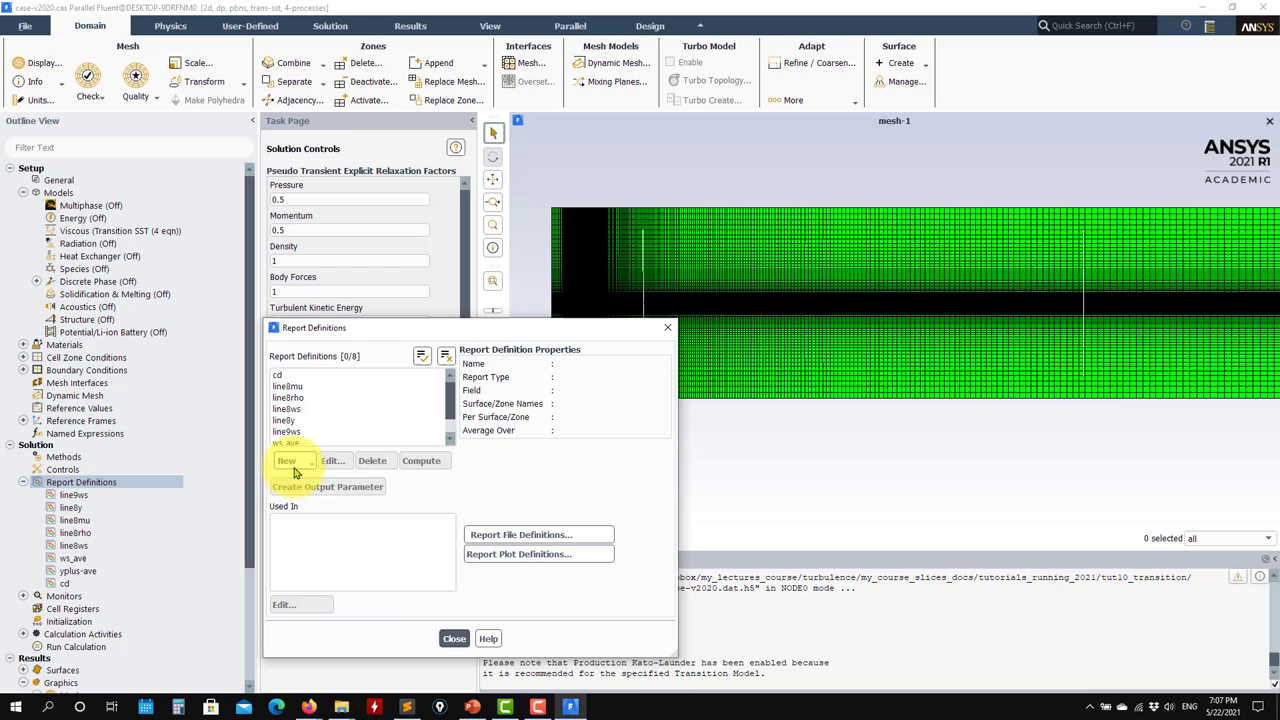
{"action": "left_click", "coordinate": [464, 641]}
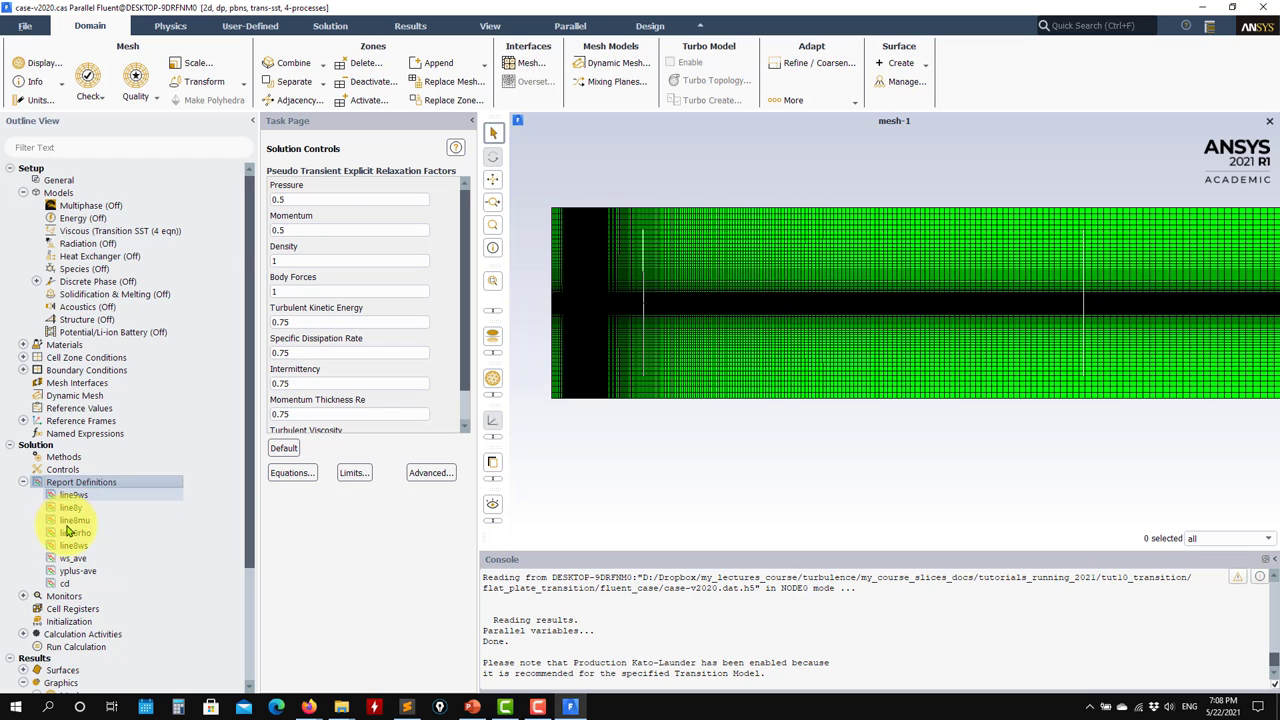
{"action": "scroll", "coordinate": [52, 505], "scroll_direction": "down", "scroll_amount": 2}
{"action": "scroll", "coordinate": [52, 505], "scroll_direction": "down", "scroll_amount": 2}
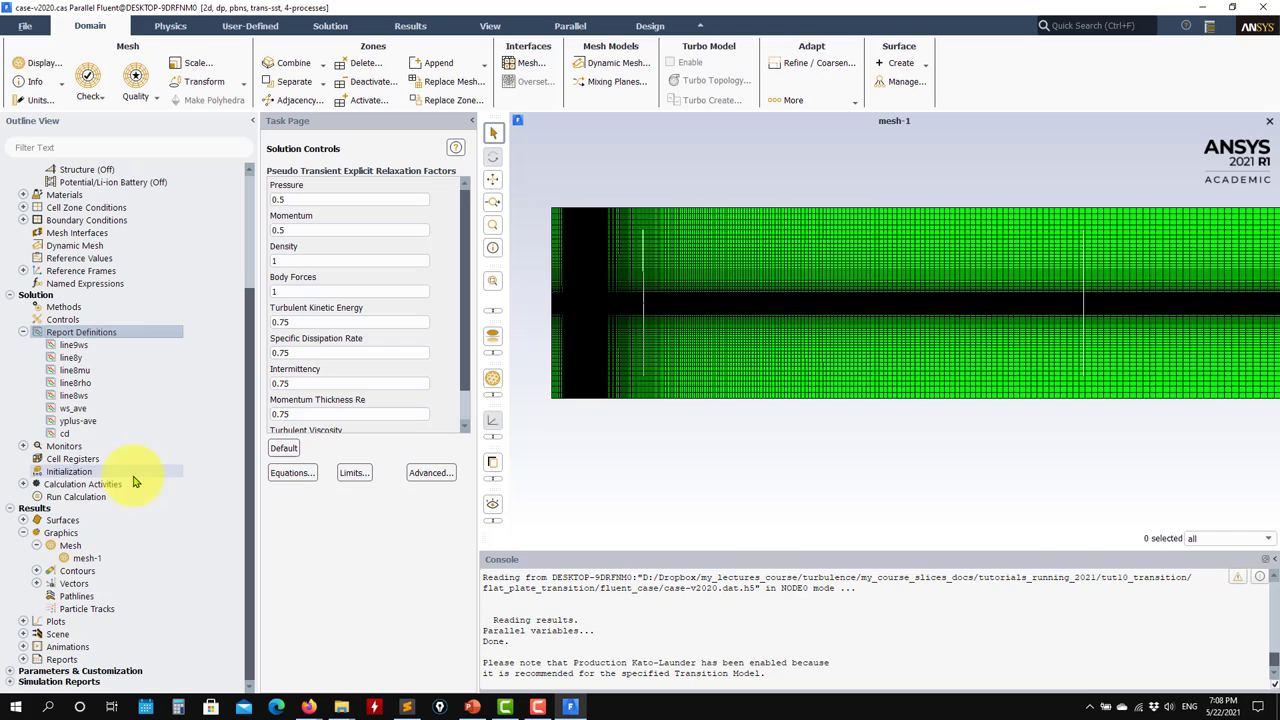
Step: Open Solution Initialization and scroll through the console warnings
{"action": "left_click", "coordinate": [58, 474]}
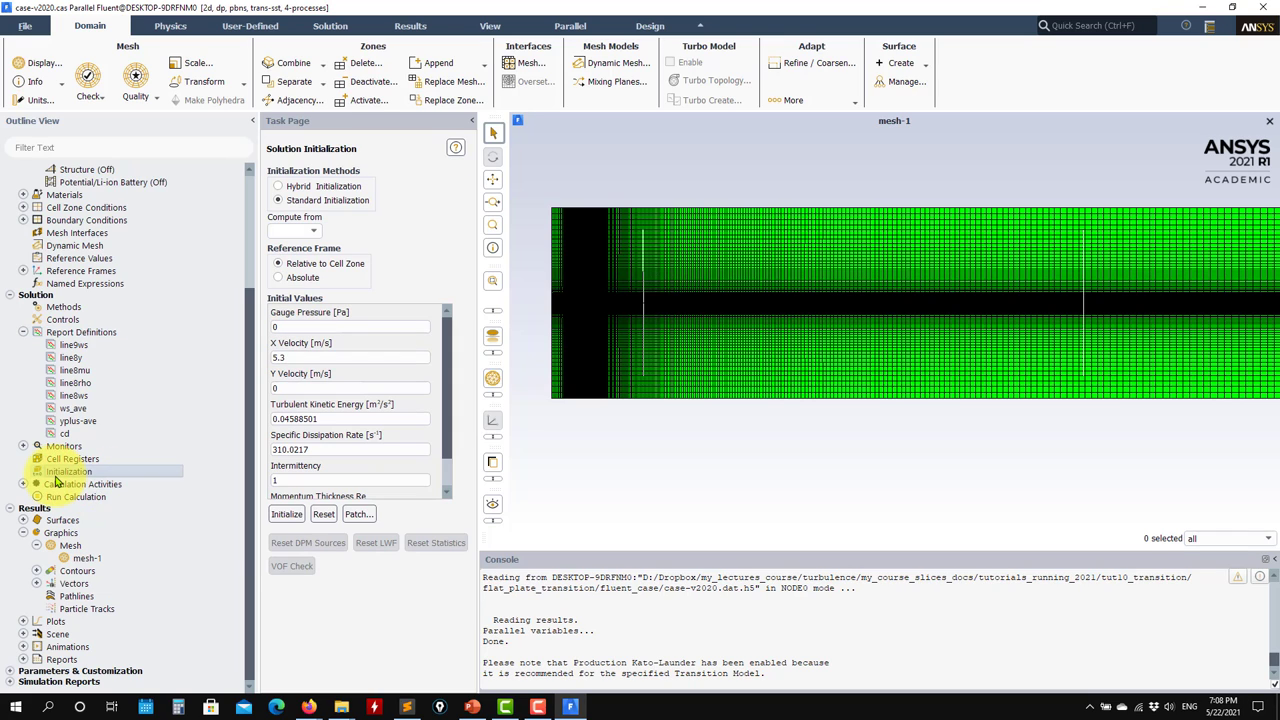
{"action": "left_click_drag", "start_coordinate": [445, 330], "coordinate": [451, 443]}
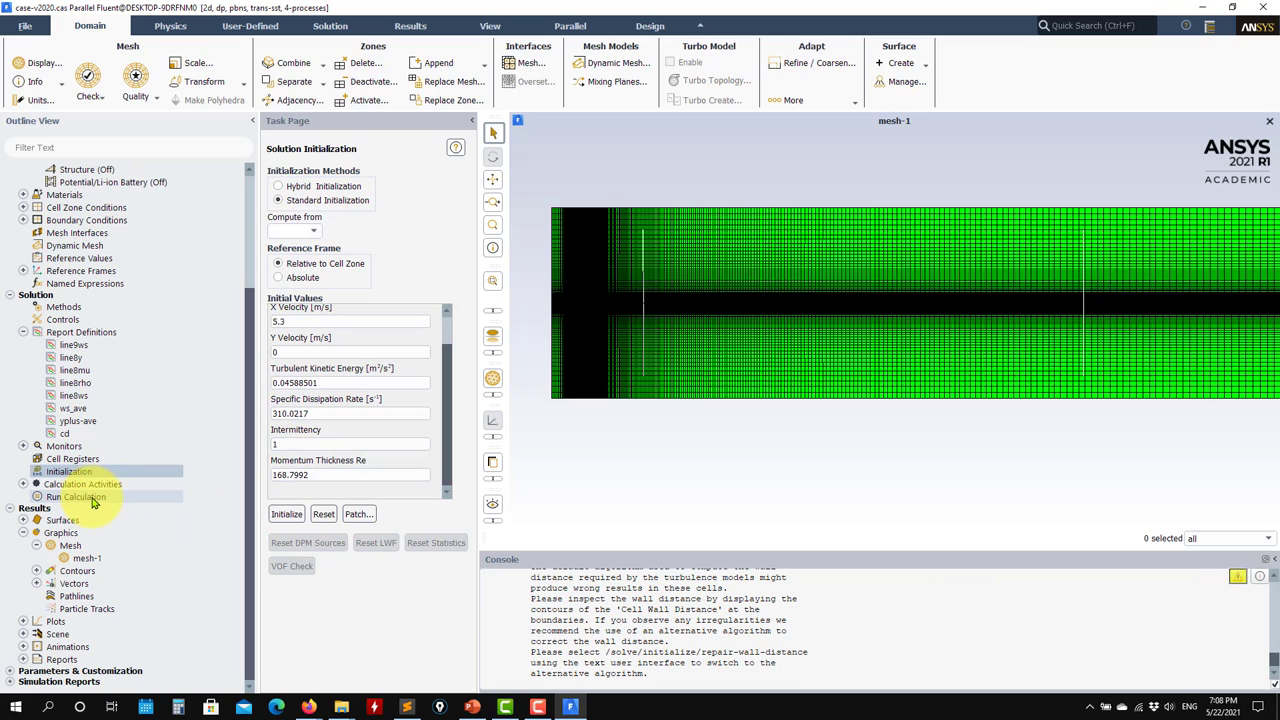
{"action": "scroll", "coordinate": [673, 625], "scroll_direction": "up", "scroll_amount": 2}
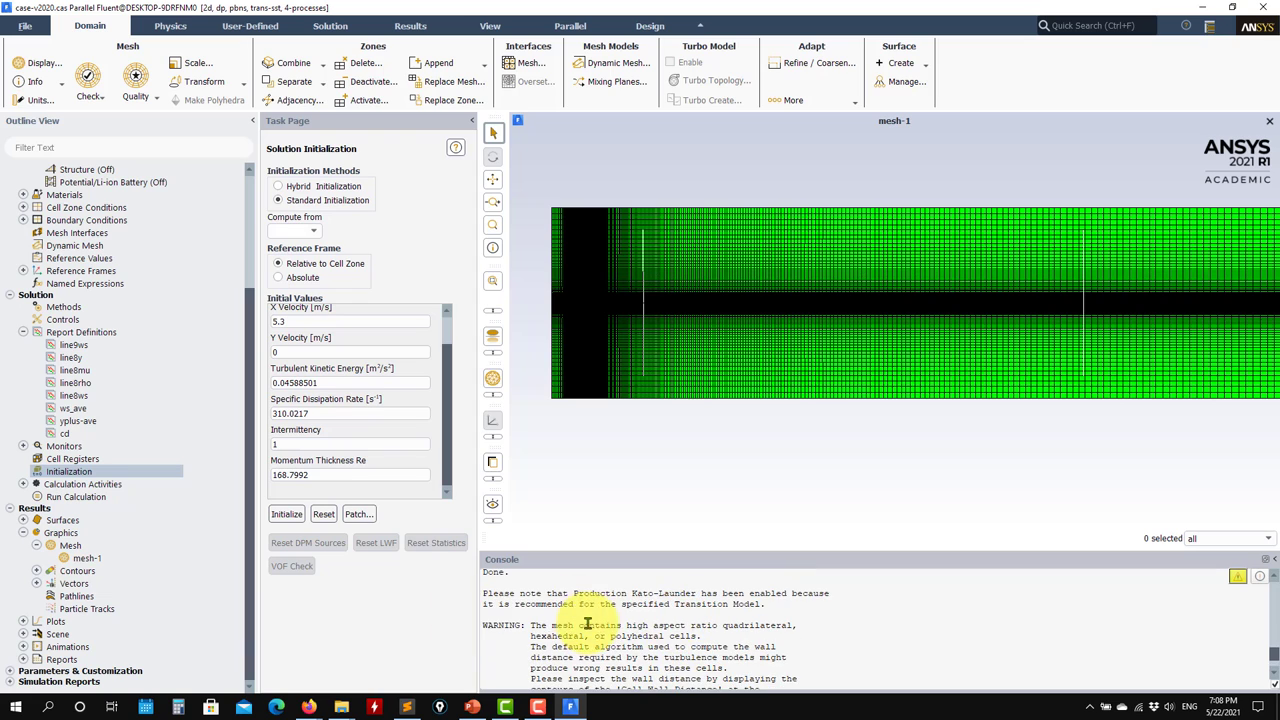
{"action": "scroll", "coordinate": [673, 620], "scroll_direction": "down", "scroll_amount": 2}
{"action": "scroll", "coordinate": [608, 608], "scroll_direction": "down", "scroll_amount": 1}
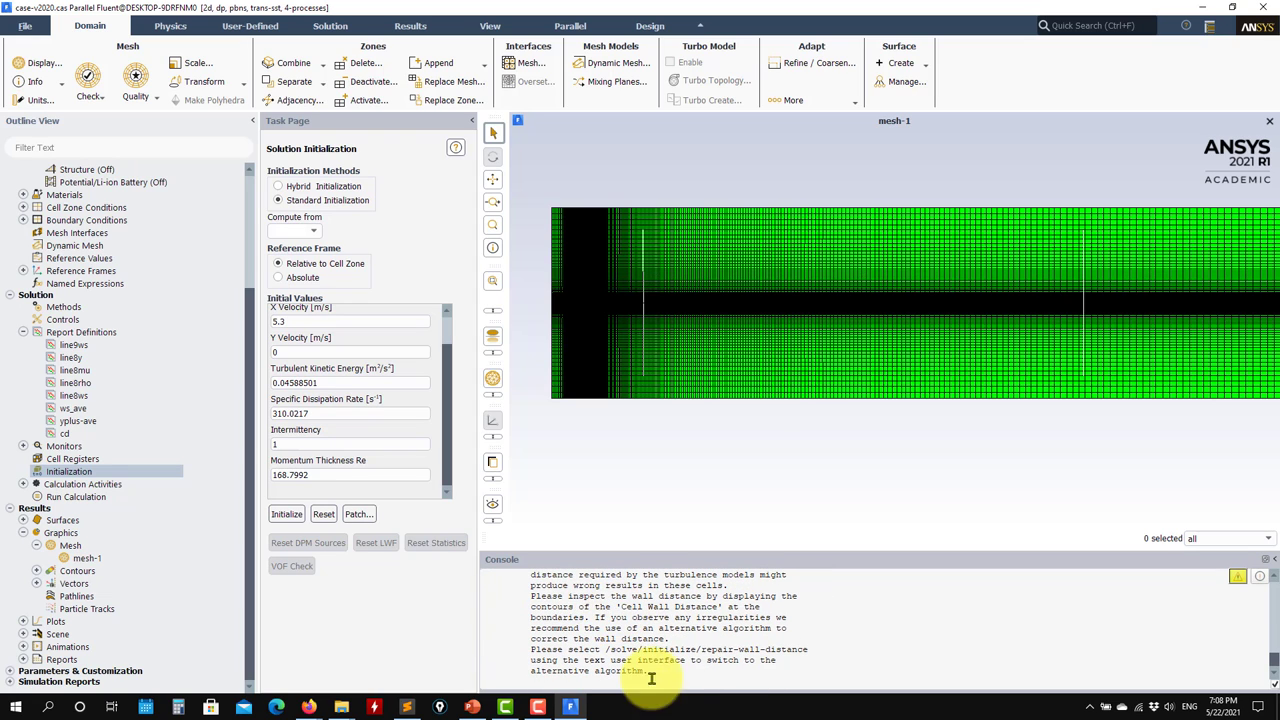
Step: Bring up Run Calculation with 200 iterations, rechecking the solution methods along the way
{"action": "left_click", "coordinate": [76, 498]}
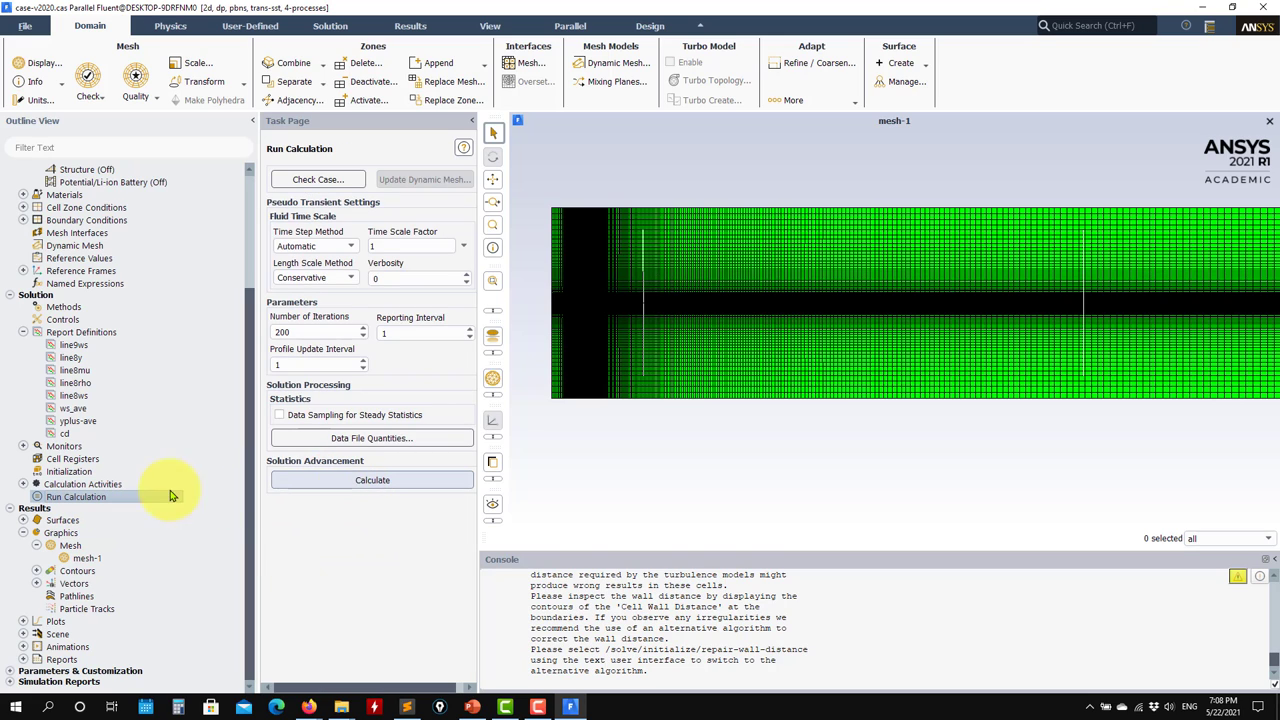
{"action": "double_click", "coordinate": [62, 334]}
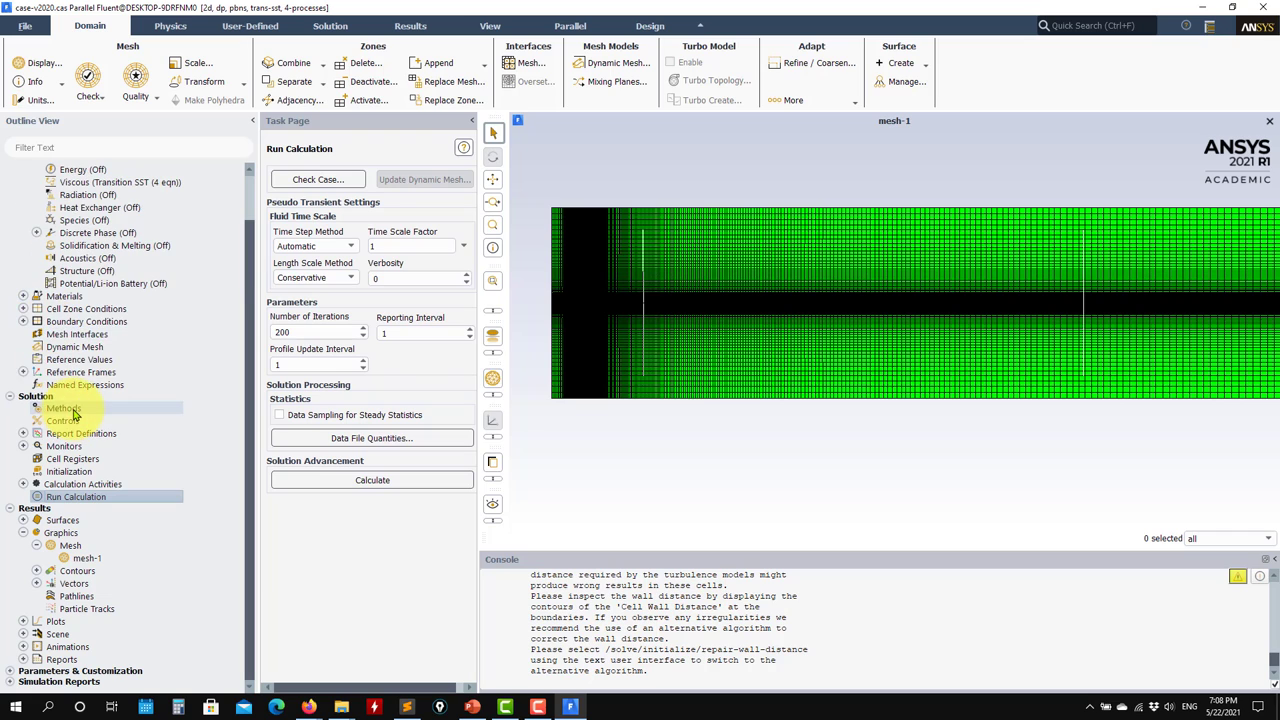
{"action": "left_click", "coordinate": [72, 410]}
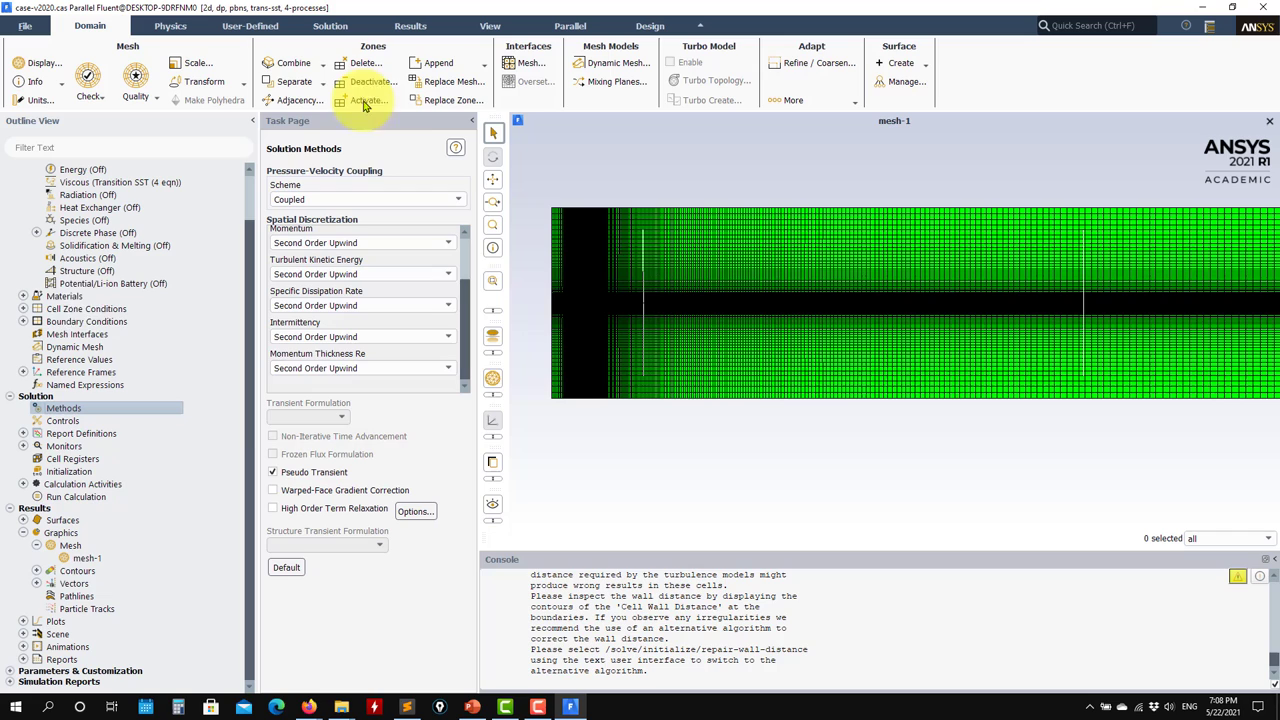
{"action": "left_click", "coordinate": [109, 502]}
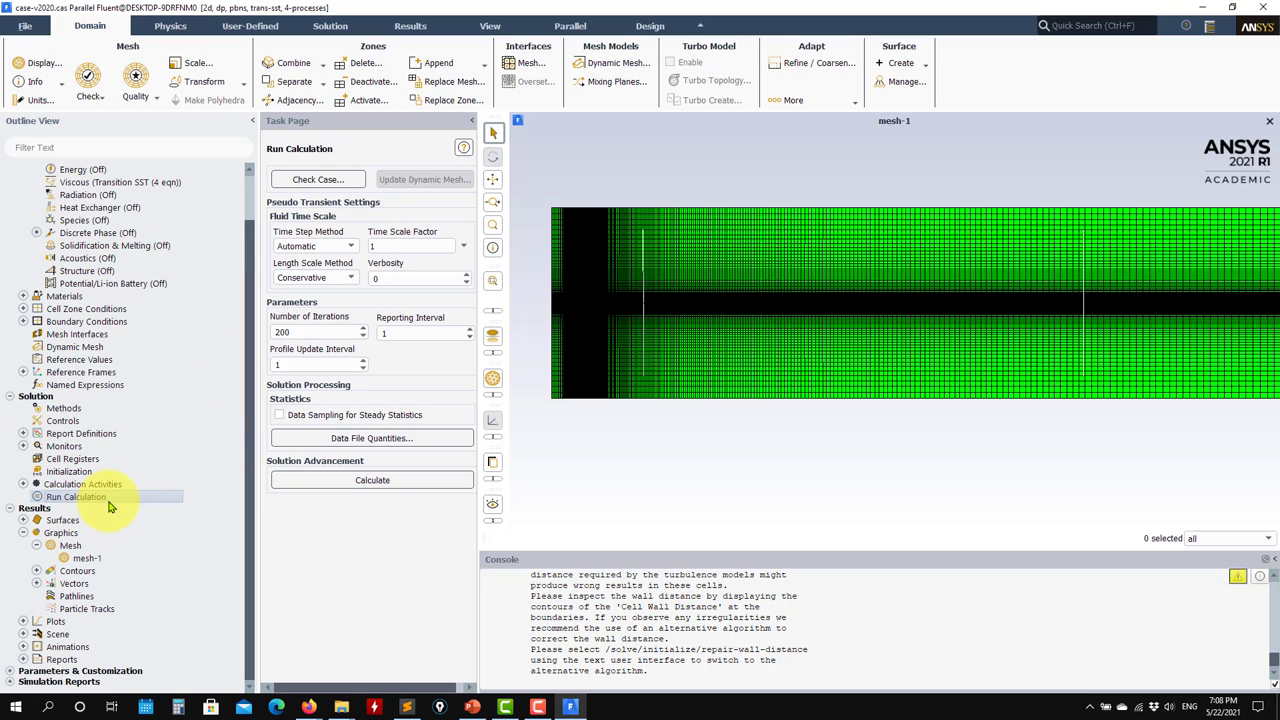
Step: Start the 200-iteration calculation and watch the scaled residuals, Cd and y-plus plots
{"action": "left_click", "coordinate": [372, 482]}
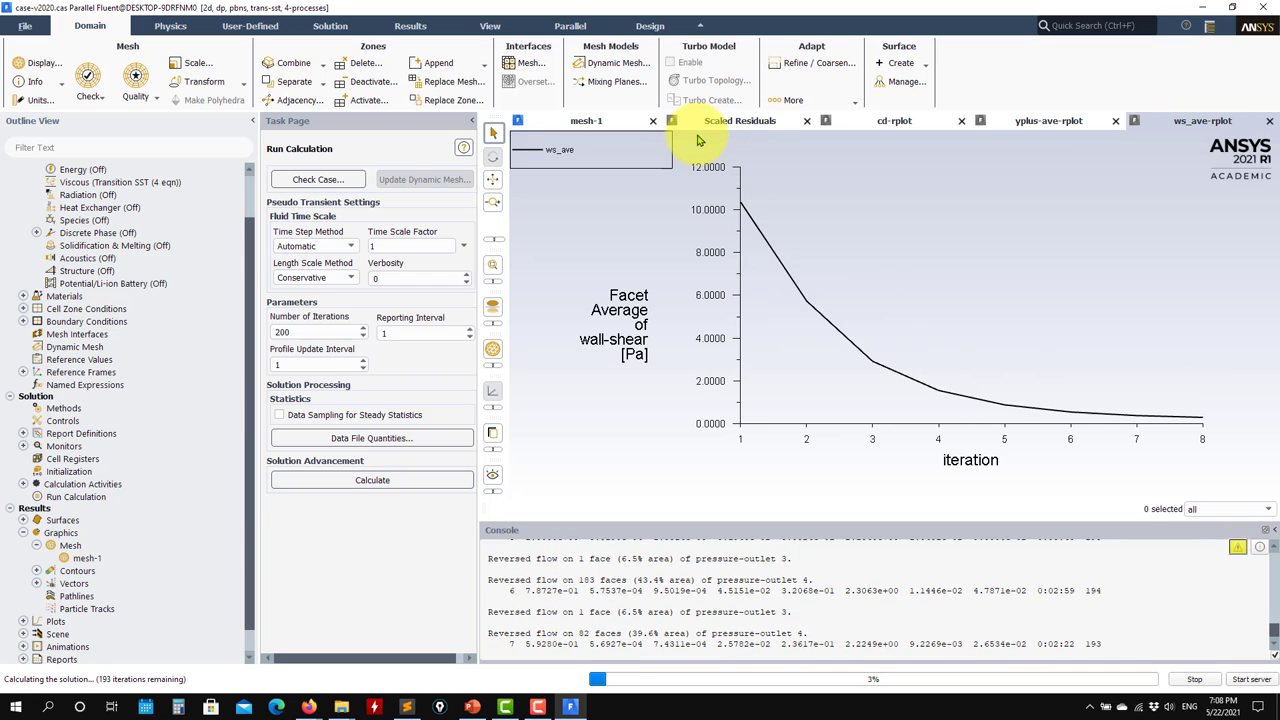
{"action": "left_click", "coordinate": [745, 120]}
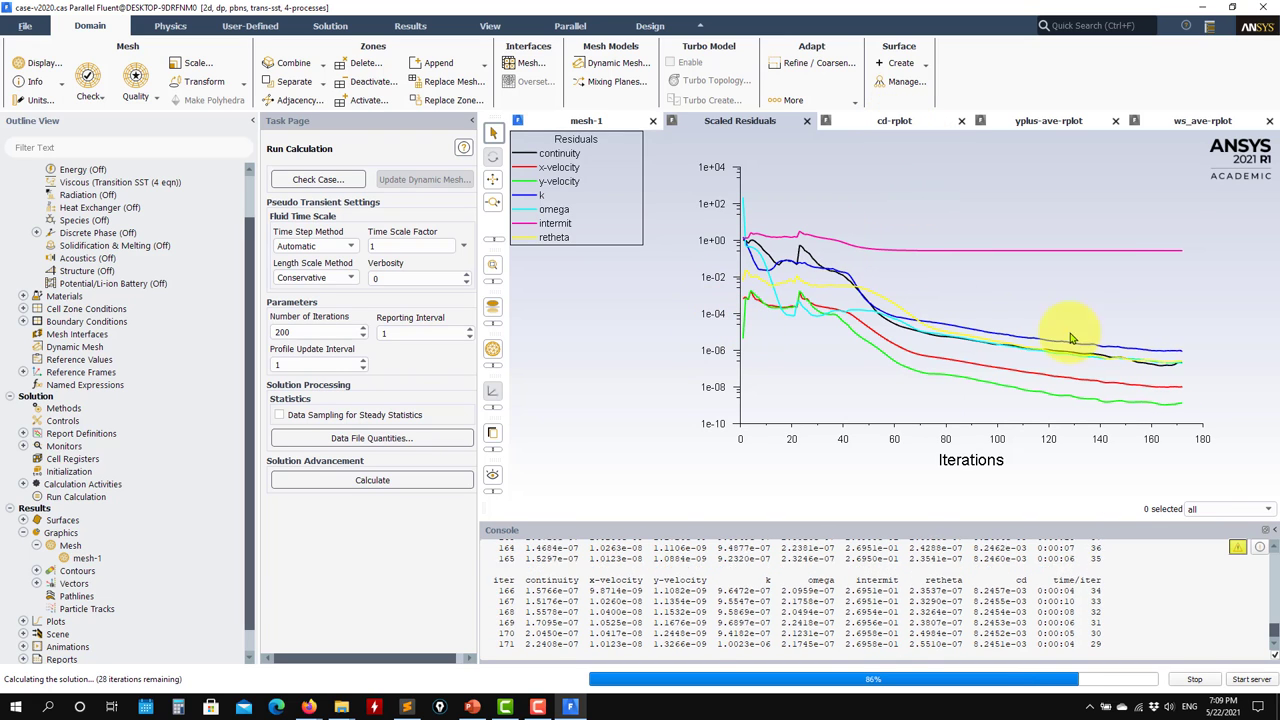
{"action": "left_click", "coordinate": [886, 124]}
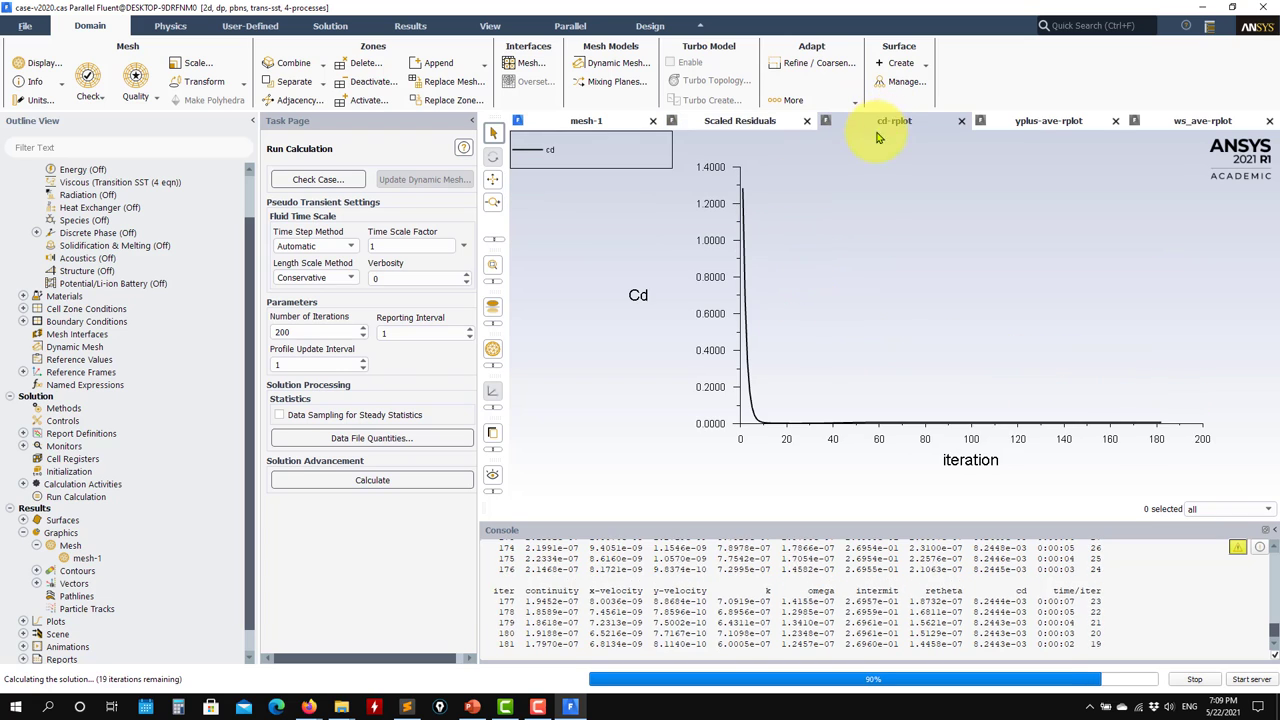
{"action": "left_click", "coordinate": [1035, 121]}
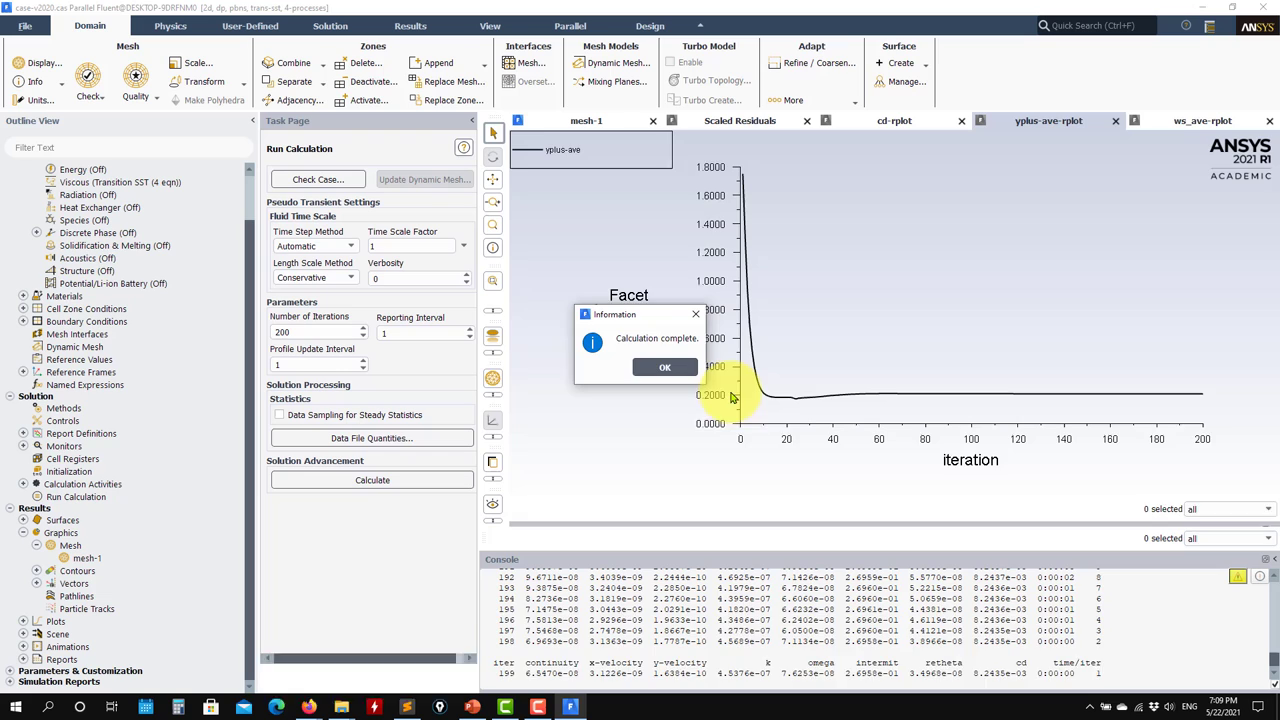
Step: Dismiss Calculation complete and review the wall-shear, y-plus, Cd and residual plots
{"action": "left_click_drag", "start_coordinate": [645, 316], "coordinate": [404, 261]}
{"action": "left_click", "coordinate": [425, 313]}
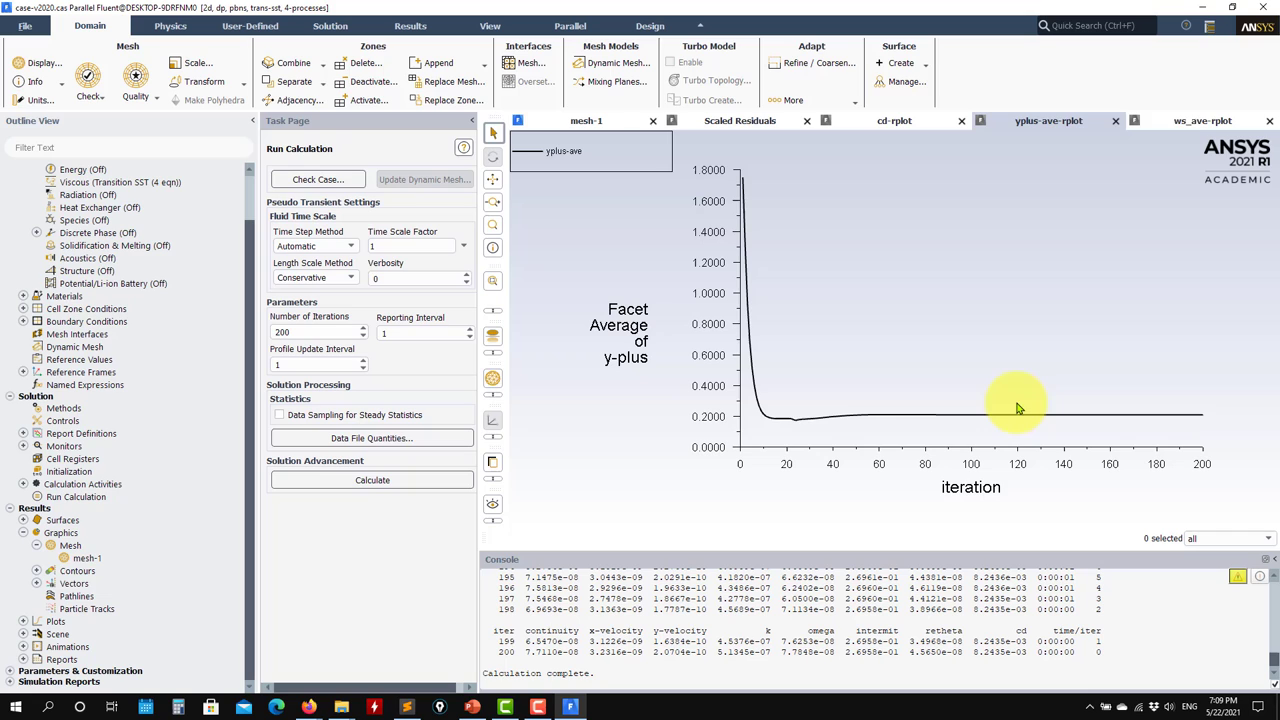
{"action": "left_click", "coordinate": [1188, 121]}
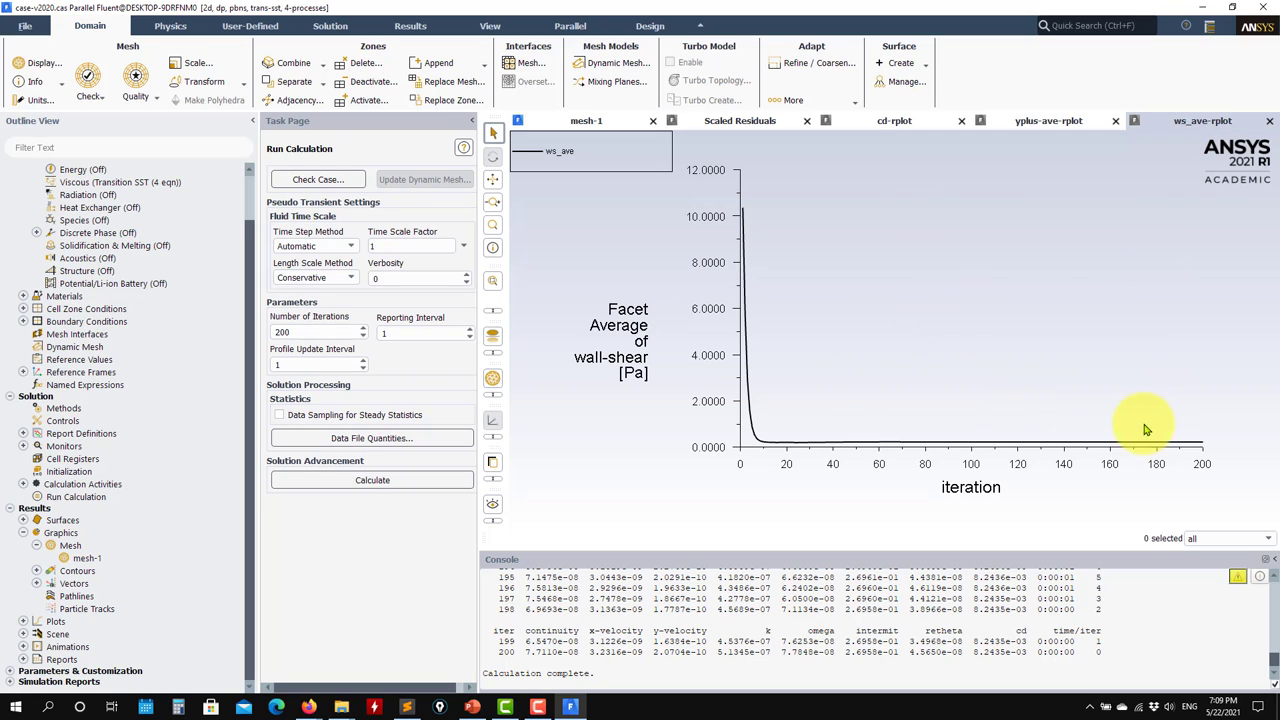
{"action": "left_click", "coordinate": [1050, 122]}
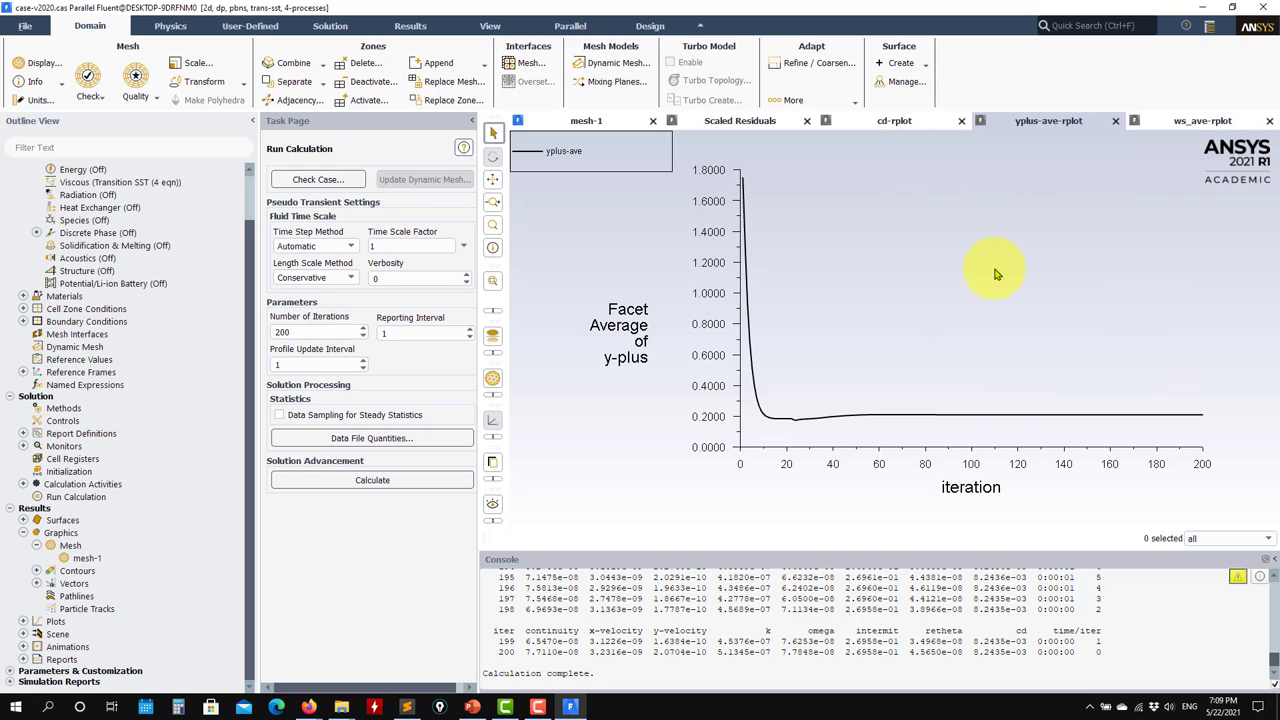
{"action": "left_click", "coordinate": [890, 125]}
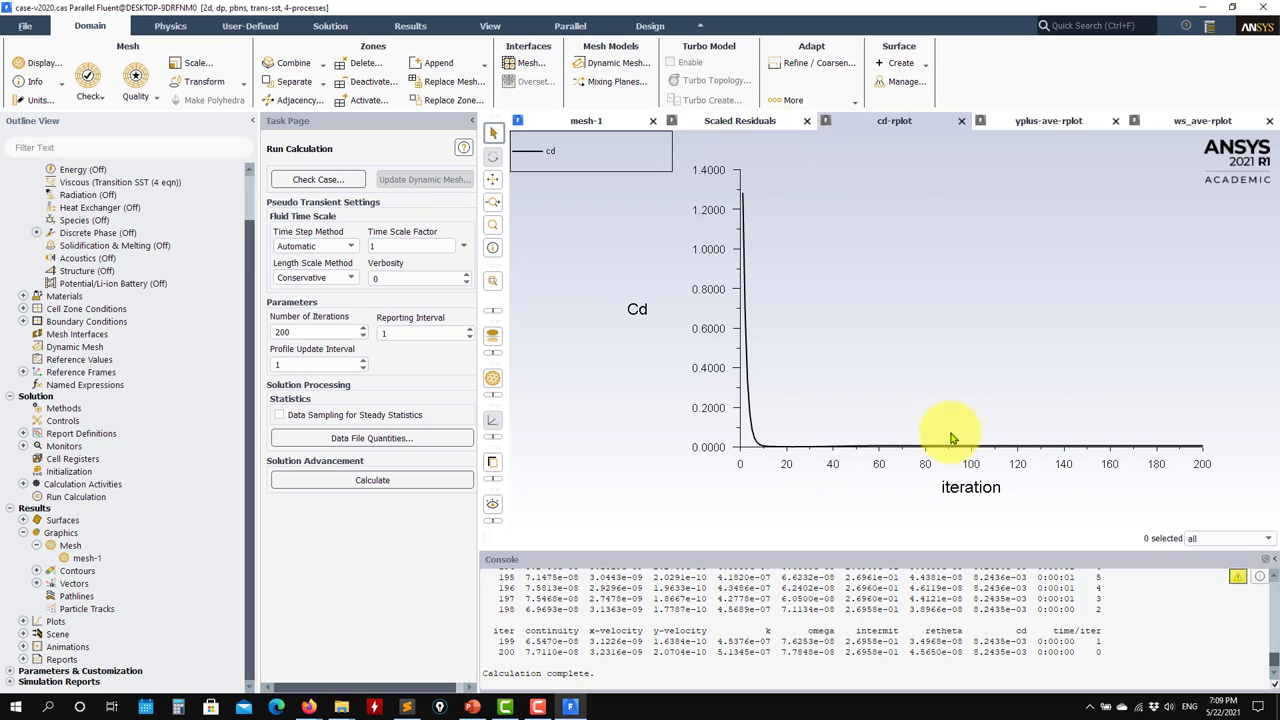
{"action": "left_click", "coordinate": [736, 124]}
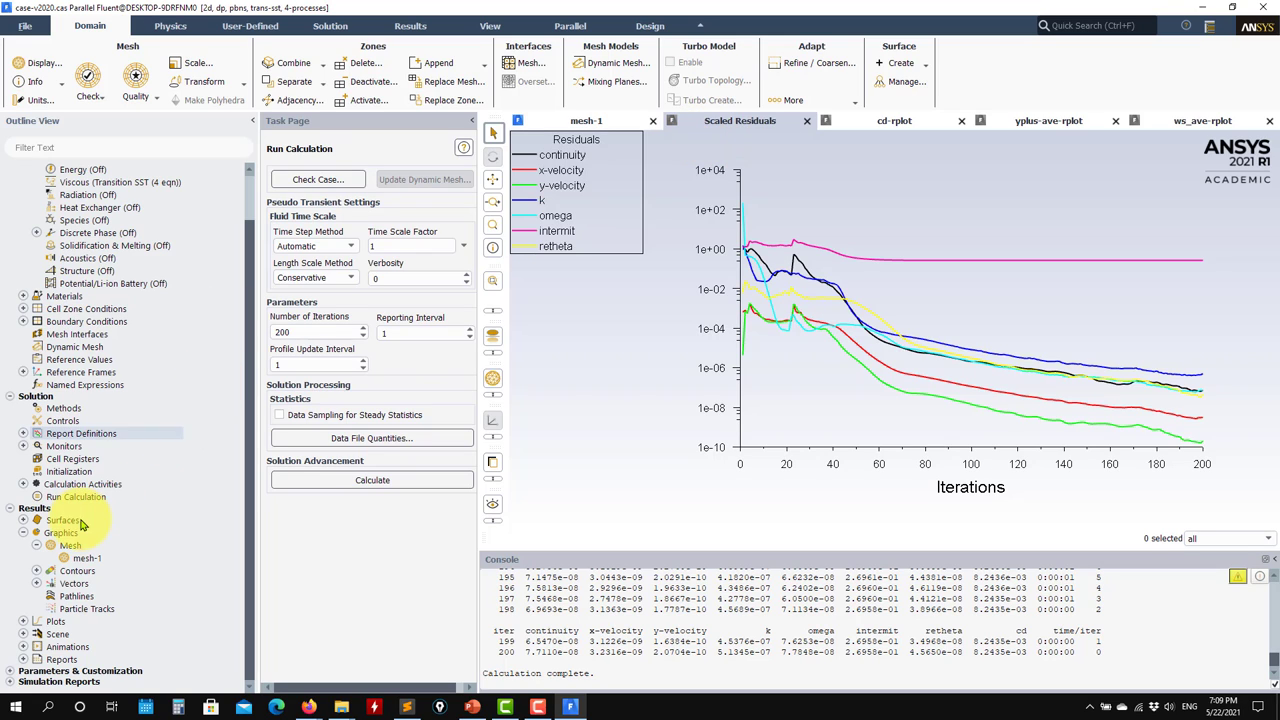
Step: Display contour-1, the filled turbulent viscosity ratio contour
{"action": "left_click", "coordinate": [36, 572]}
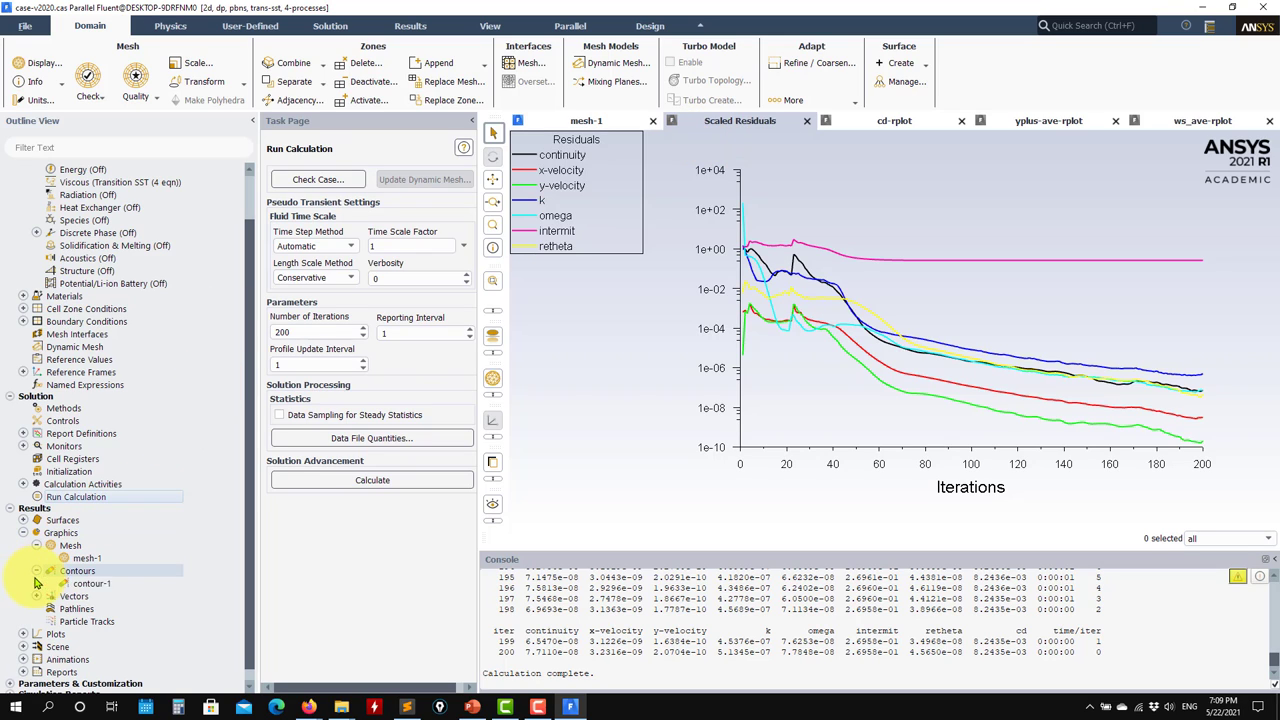
{"action": "double_click", "coordinate": [86, 586]}
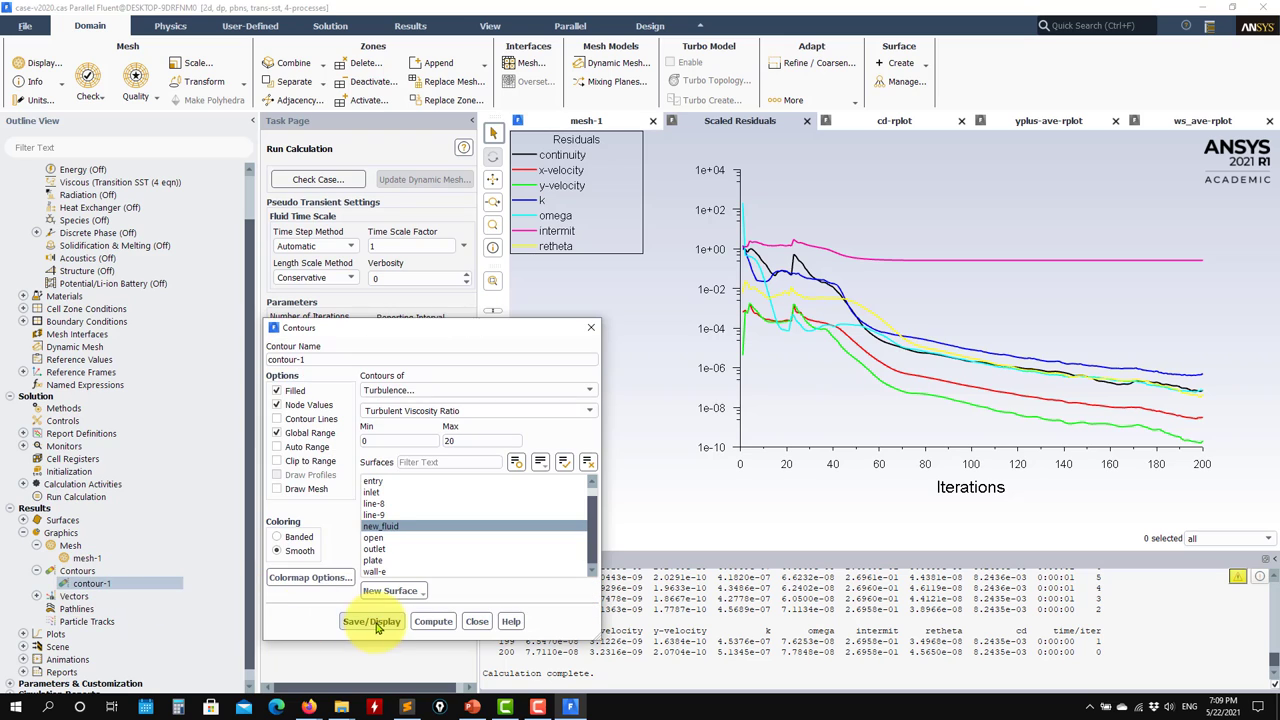
{"action": "left_click", "coordinate": [371, 621]}
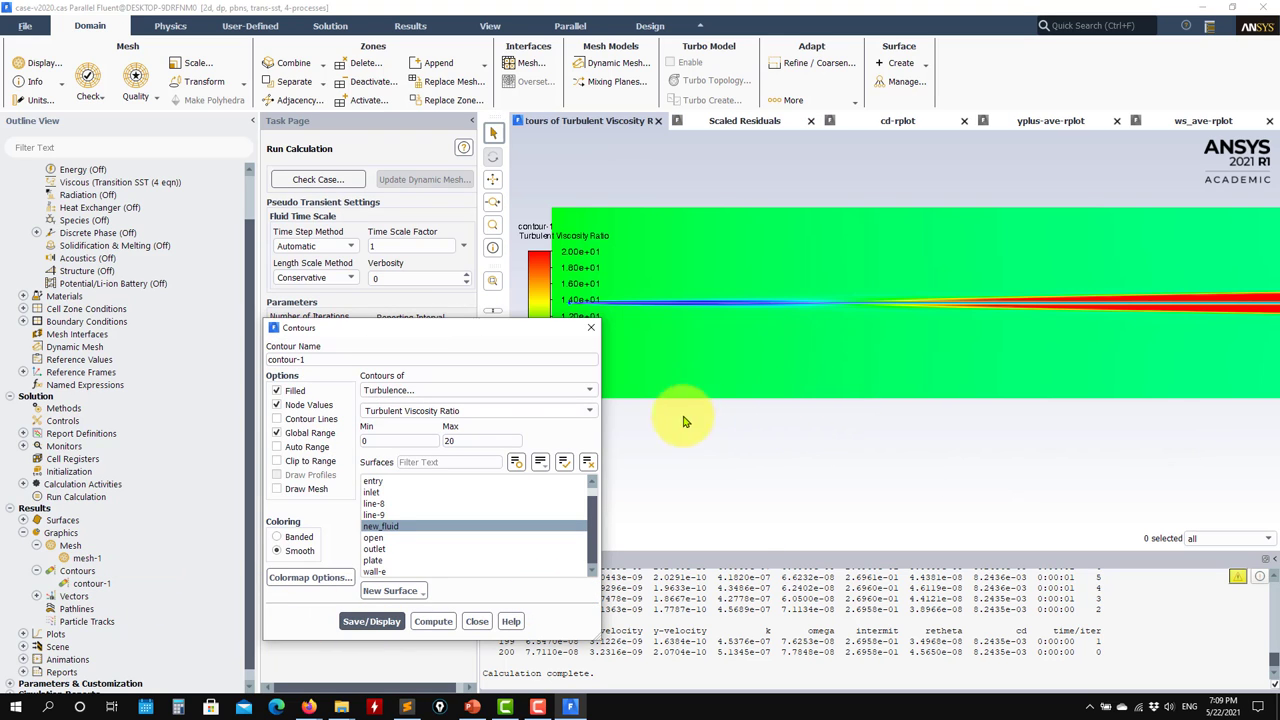
{"action": "scroll", "coordinate": [943, 386], "scroll_direction": "down", "scroll_amount": 2}
{"action": "scroll", "coordinate": [727, 353], "scroll_direction": "up", "scroll_amount": 4}
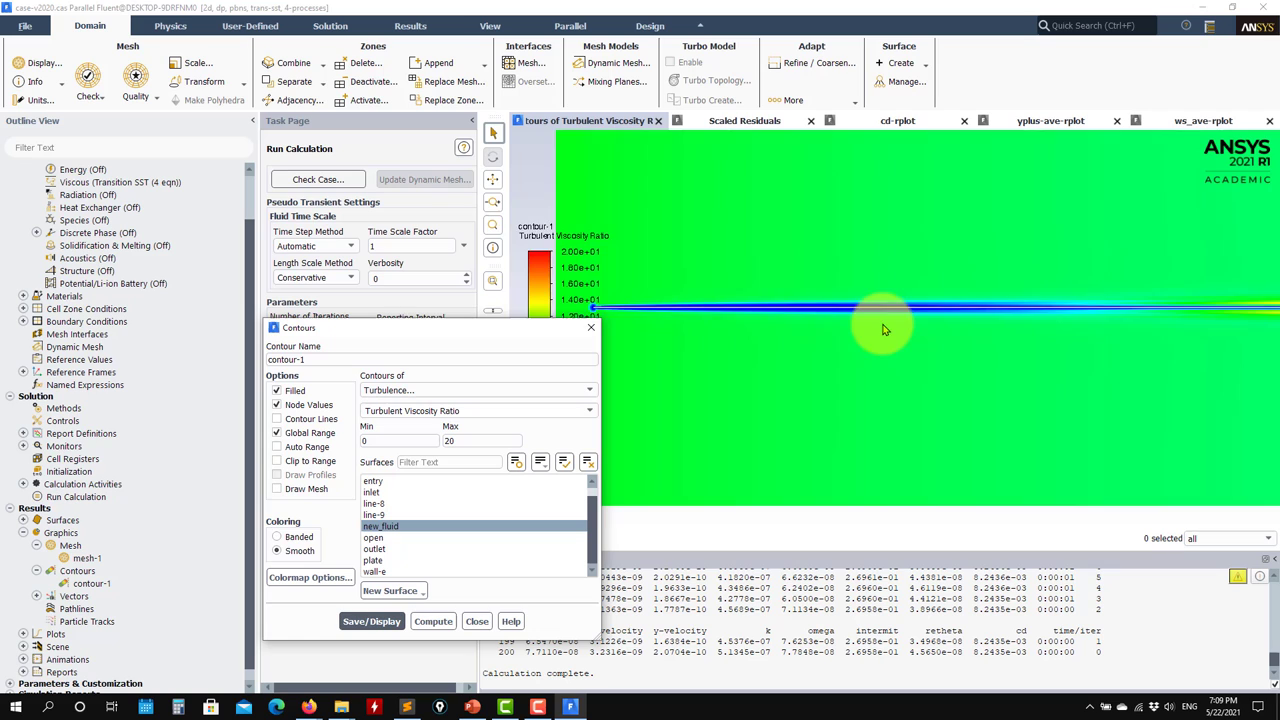
{"action": "scroll", "coordinate": [1073, 397], "scroll_direction": "up", "scroll_amount": 3}
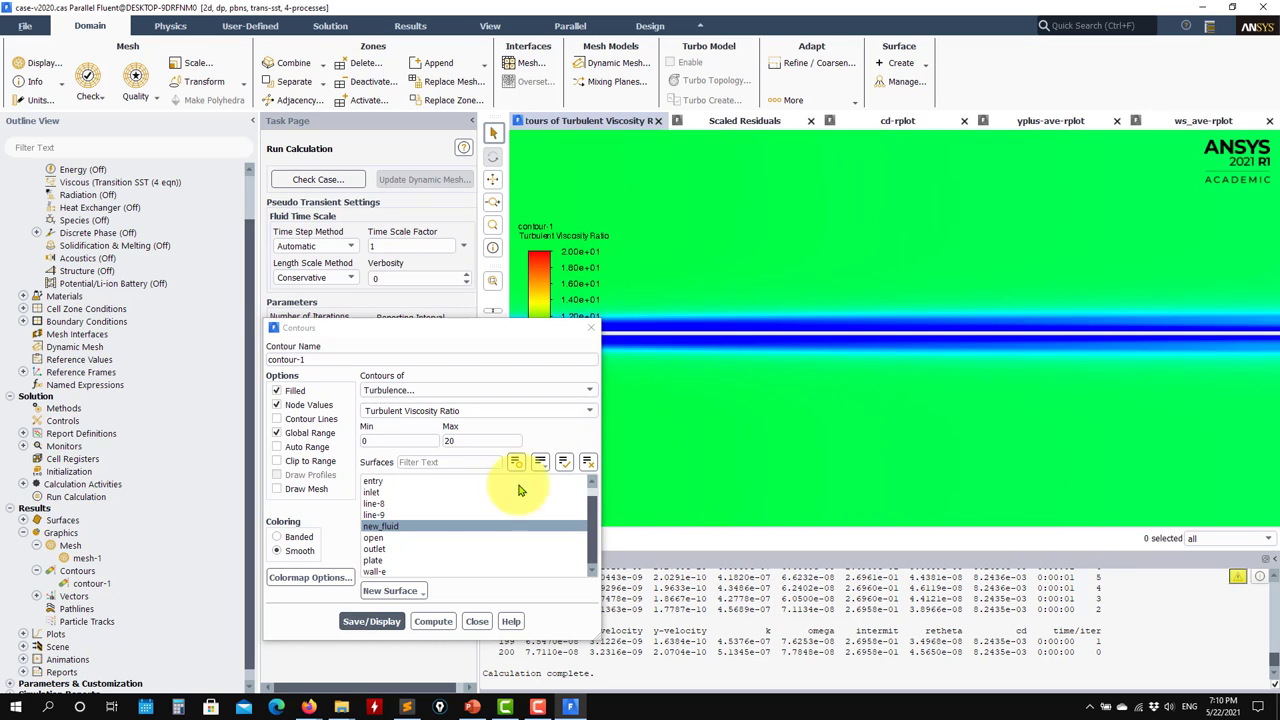
Step: Overlay the default-interior mesh on the turbulent viscosity ratio contour and redisplay it
{"action": "left_click", "coordinate": [285, 488]}
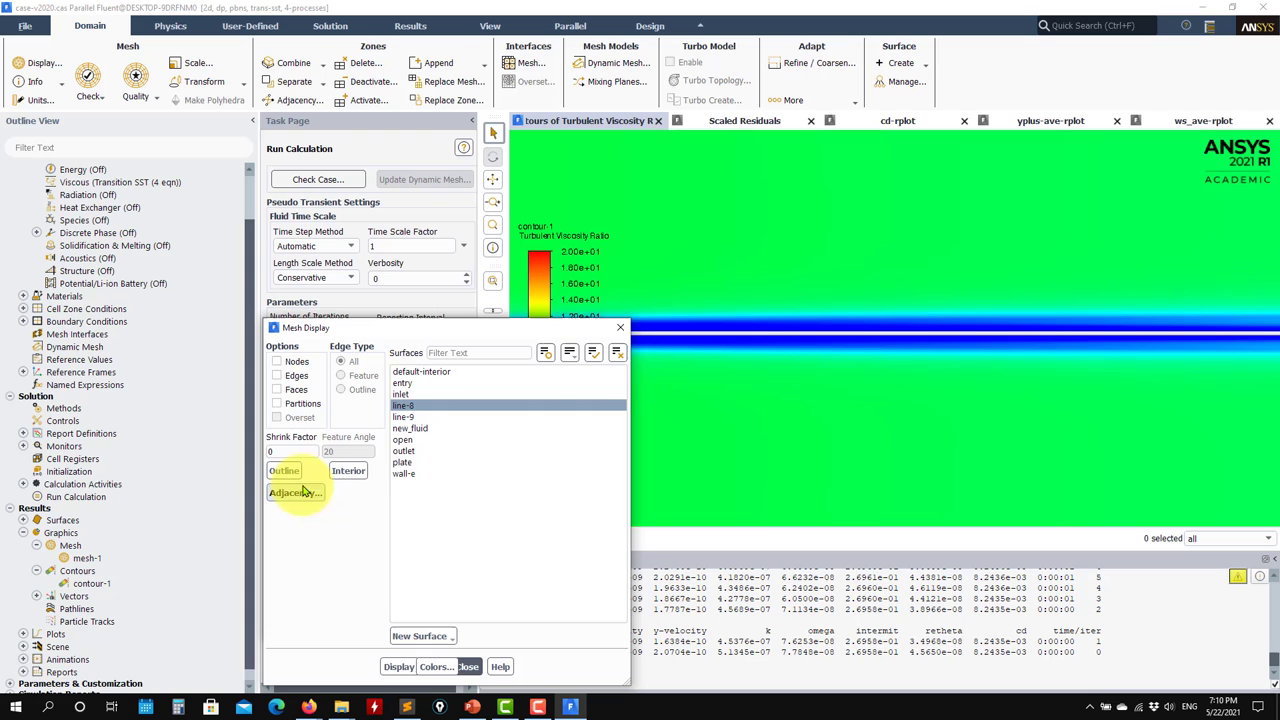
{"action": "left_click", "coordinate": [616, 352]}
{"action": "left_click", "coordinate": [388, 666]}
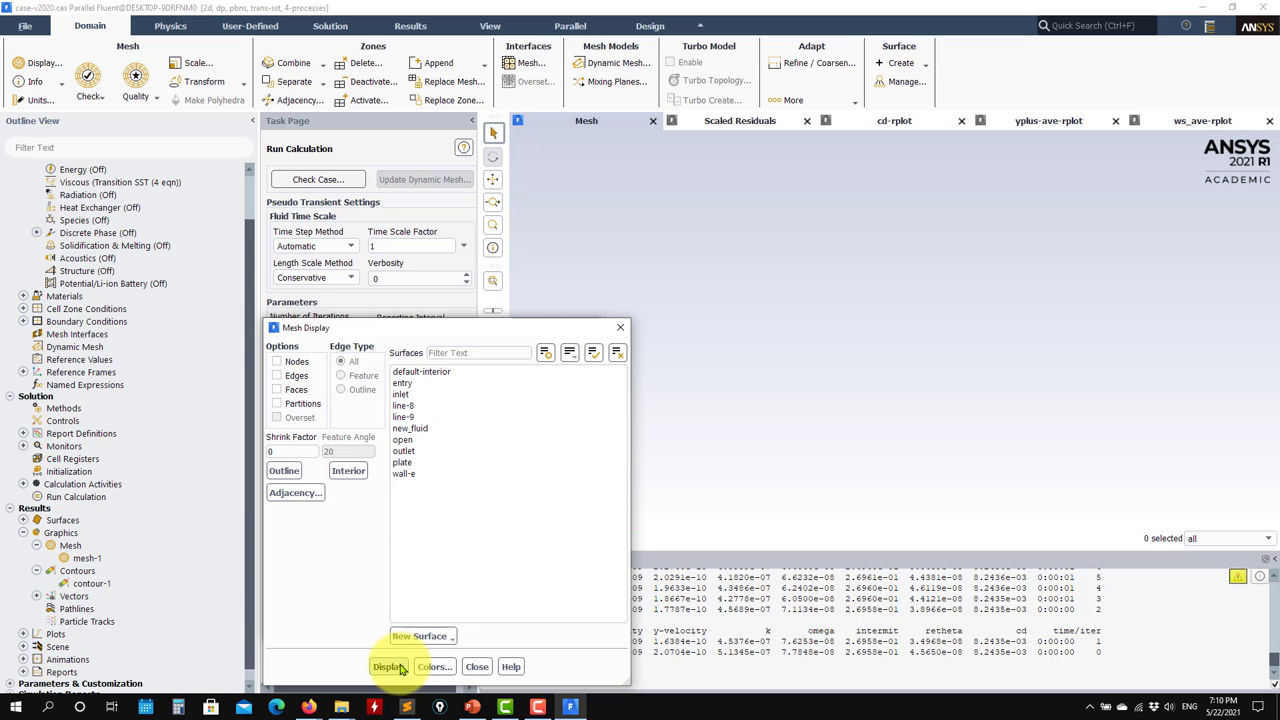
{"action": "left_click", "coordinate": [440, 371]}
{"action": "left_click", "coordinate": [388, 666]}
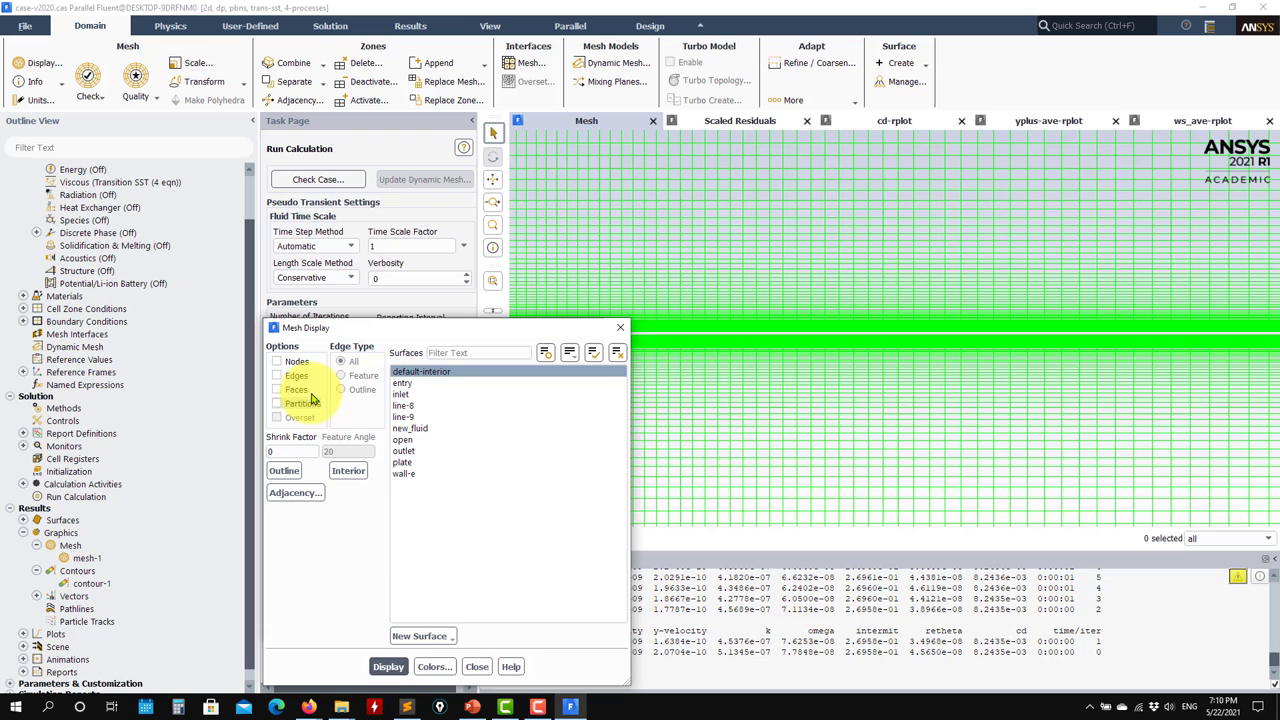
{"action": "left_click", "coordinate": [476, 666]}
{"action": "left_click", "coordinate": [369, 621]}
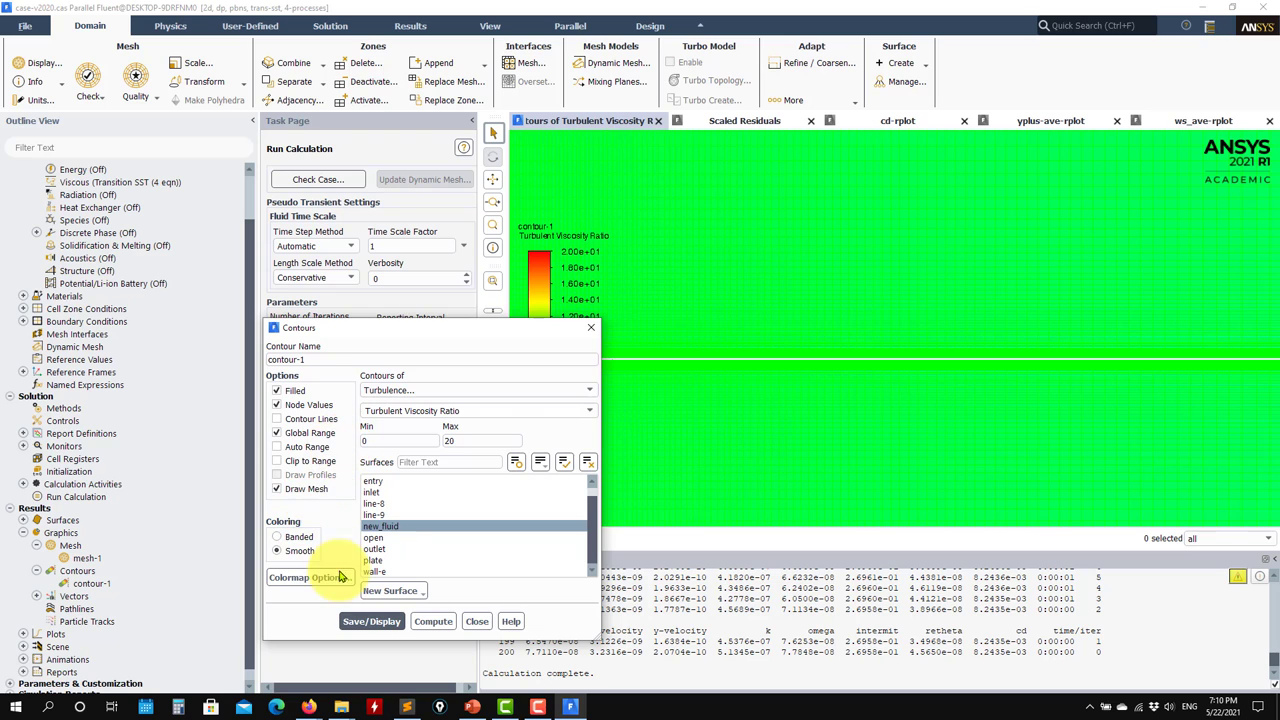
{"action": "left_click", "coordinate": [371, 621]}
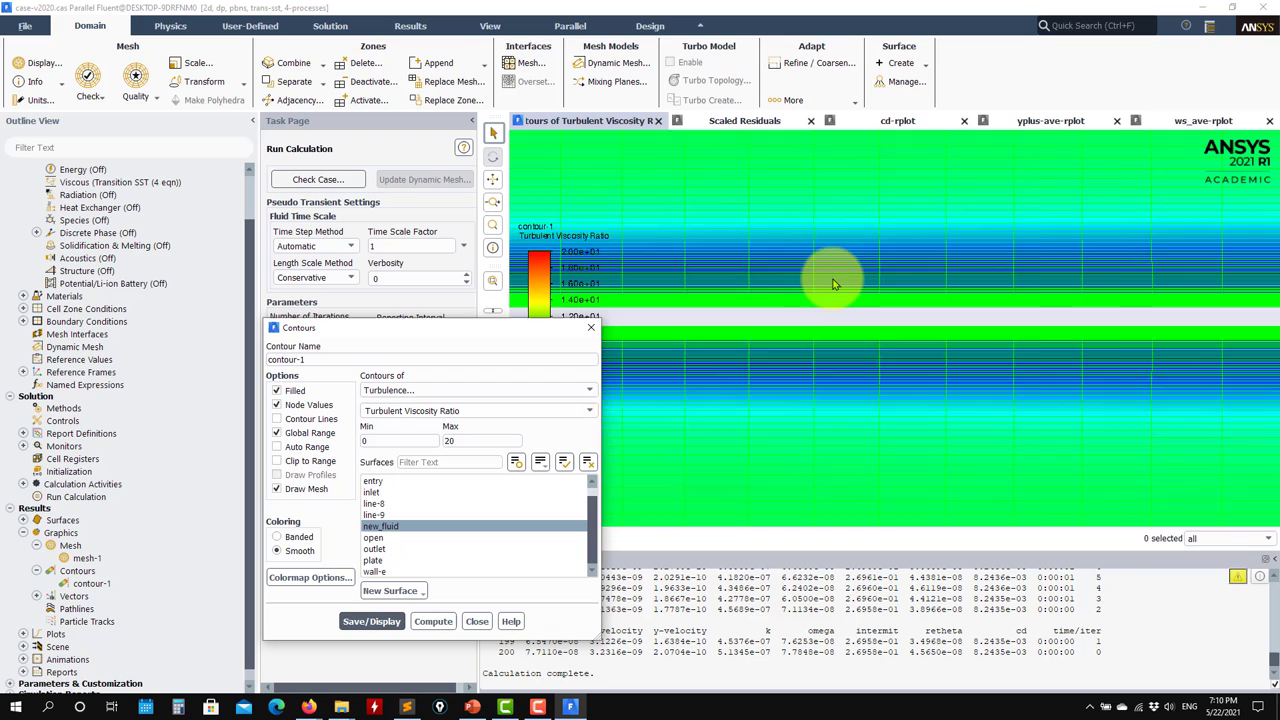
Step: Pan and zoom along the plate wall to examine the turbulent viscosity ratio up close
{"action": "left_click_drag", "start_coordinate": [833, 284], "coordinate": [814, 303]}
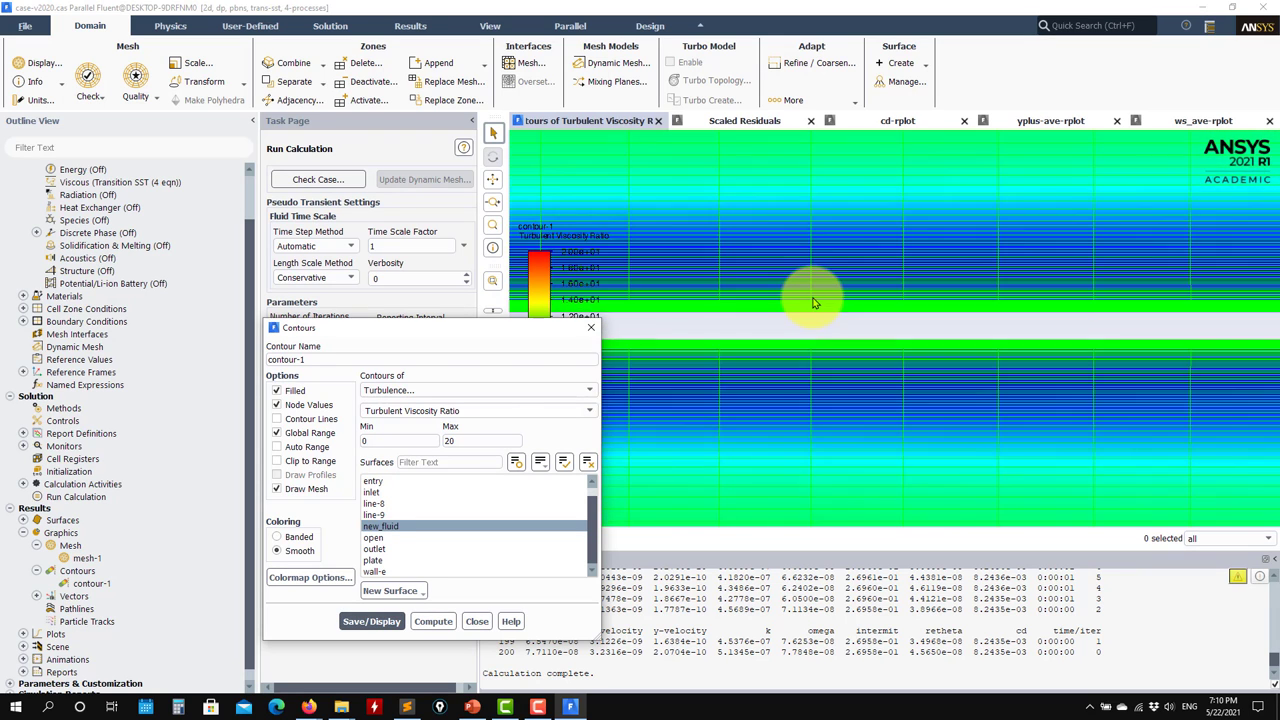
{"action": "scroll", "coordinate": [814, 303], "scroll_direction": "up", "scroll_amount": 2}
{"action": "scroll", "coordinate": [874, 314], "scroll_direction": "down", "scroll_amount": 3}
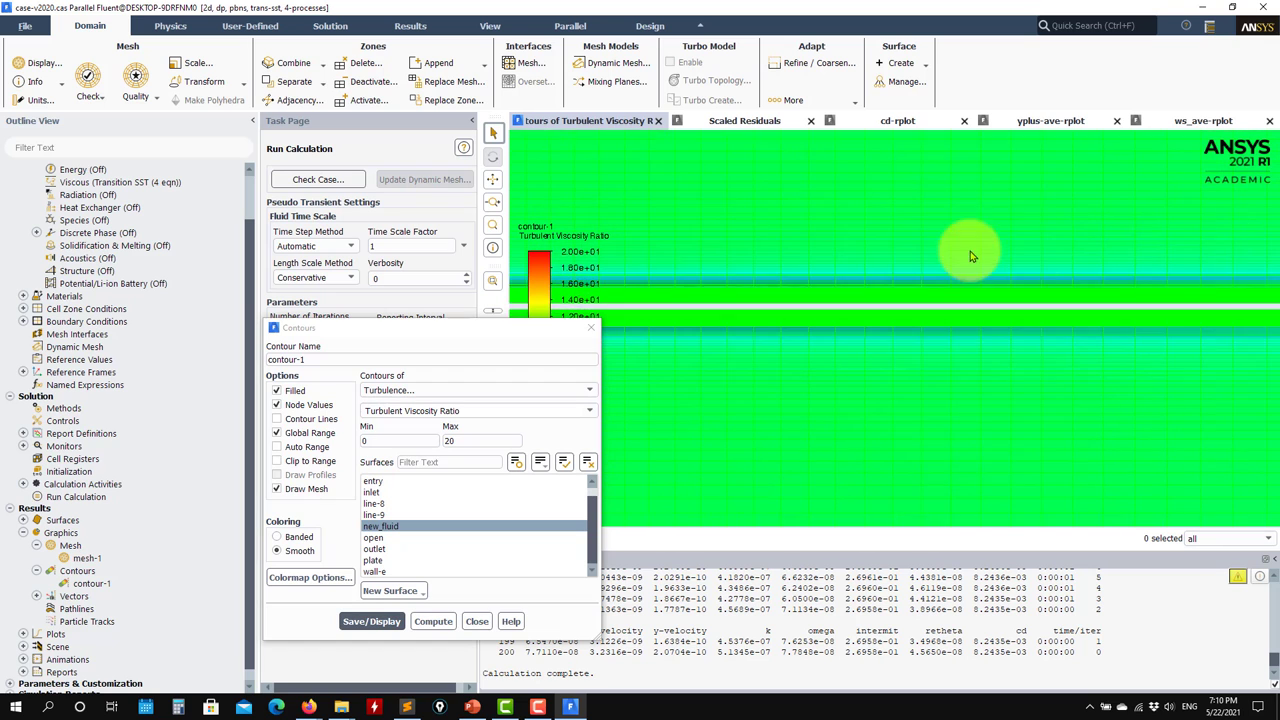
{"action": "scroll", "coordinate": [1140, 316], "scroll_direction": "down", "scroll_amount": 2}
{"action": "left_click_drag", "start_coordinate": [740, 311], "coordinate": [774, 294]}
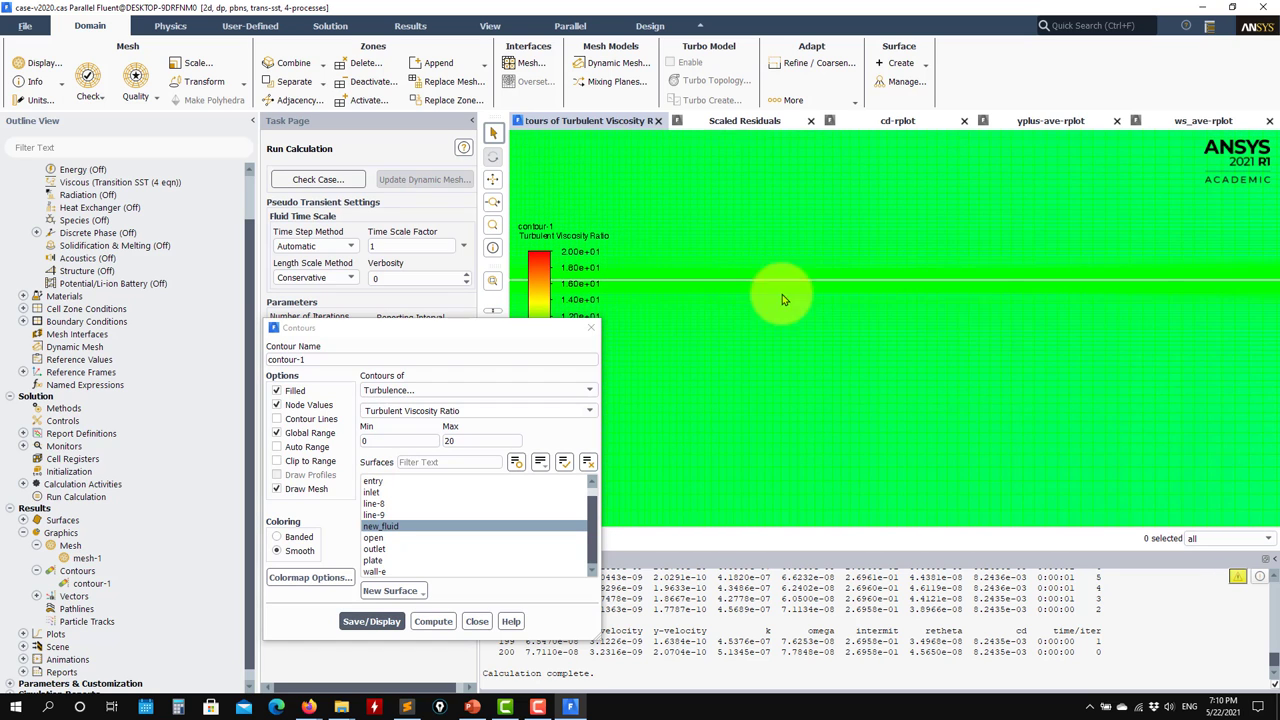
{"action": "scroll", "coordinate": [686, 284], "scroll_direction": "up", "scroll_amount": 3}
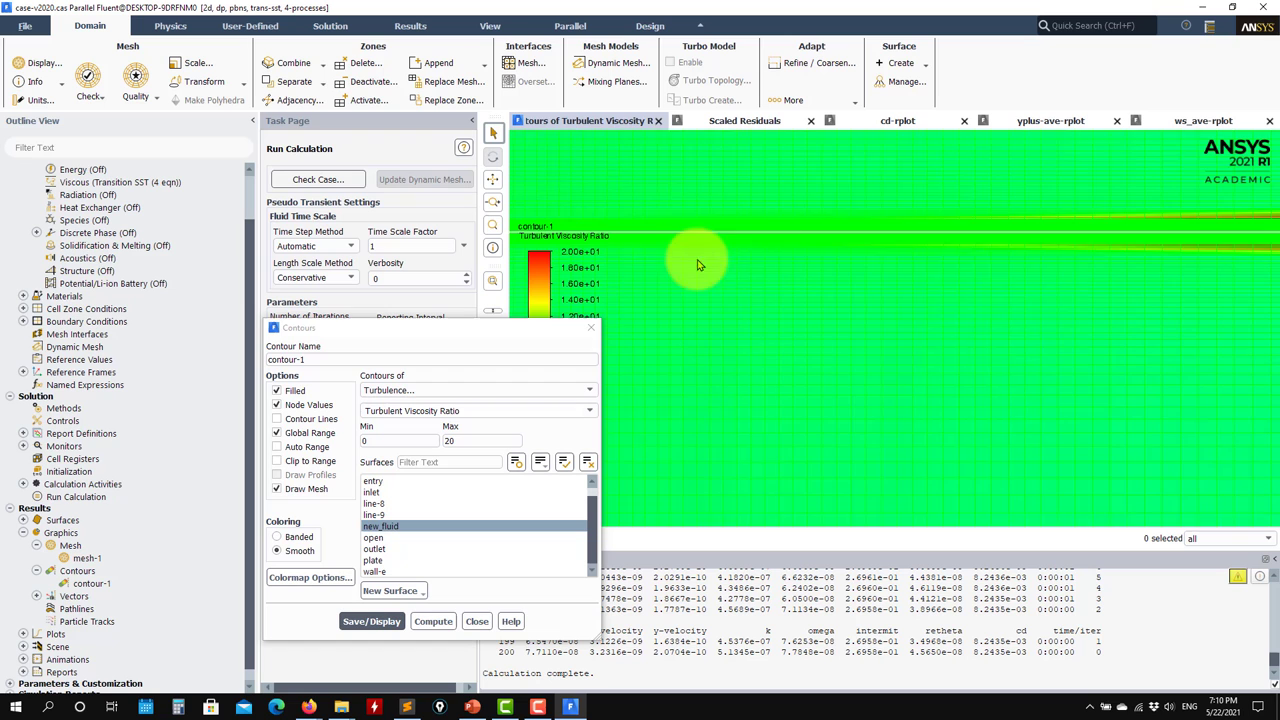
{"action": "scroll", "coordinate": [1190, 242], "scroll_direction": "up", "scroll_amount": 3}
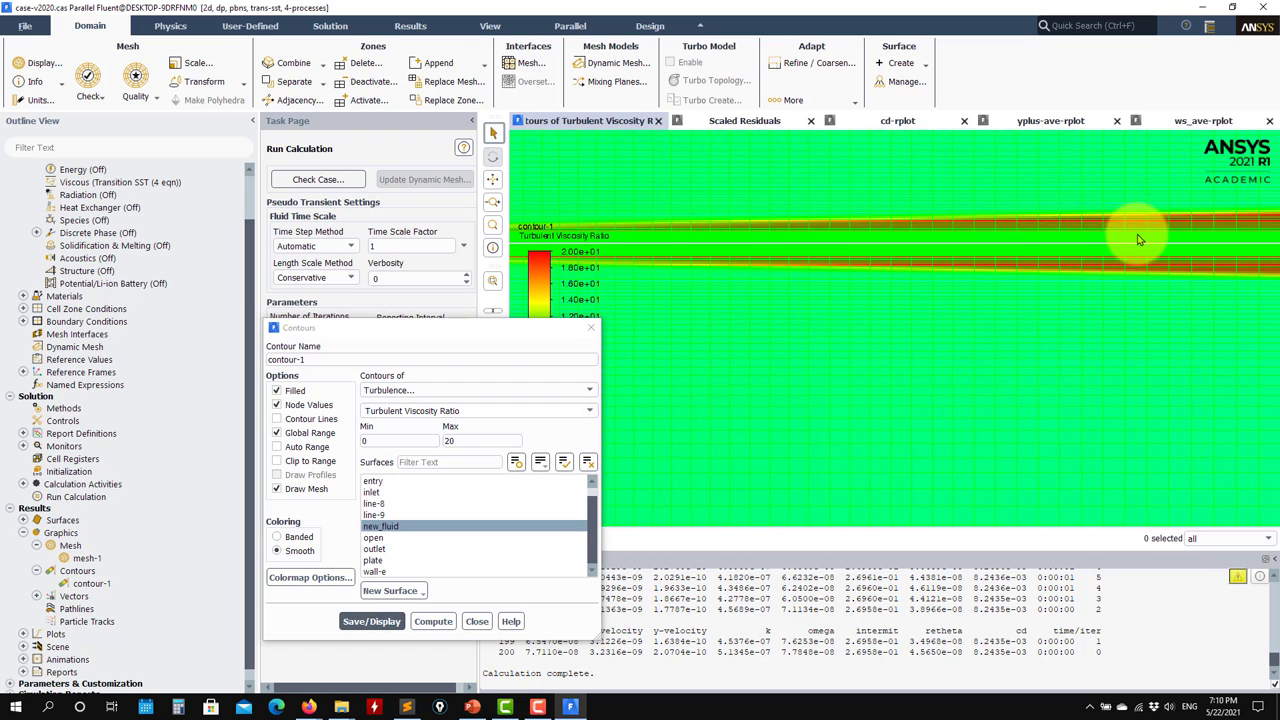
{"action": "scroll", "coordinate": [990, 225], "scroll_direction": "up", "scroll_amount": 3}
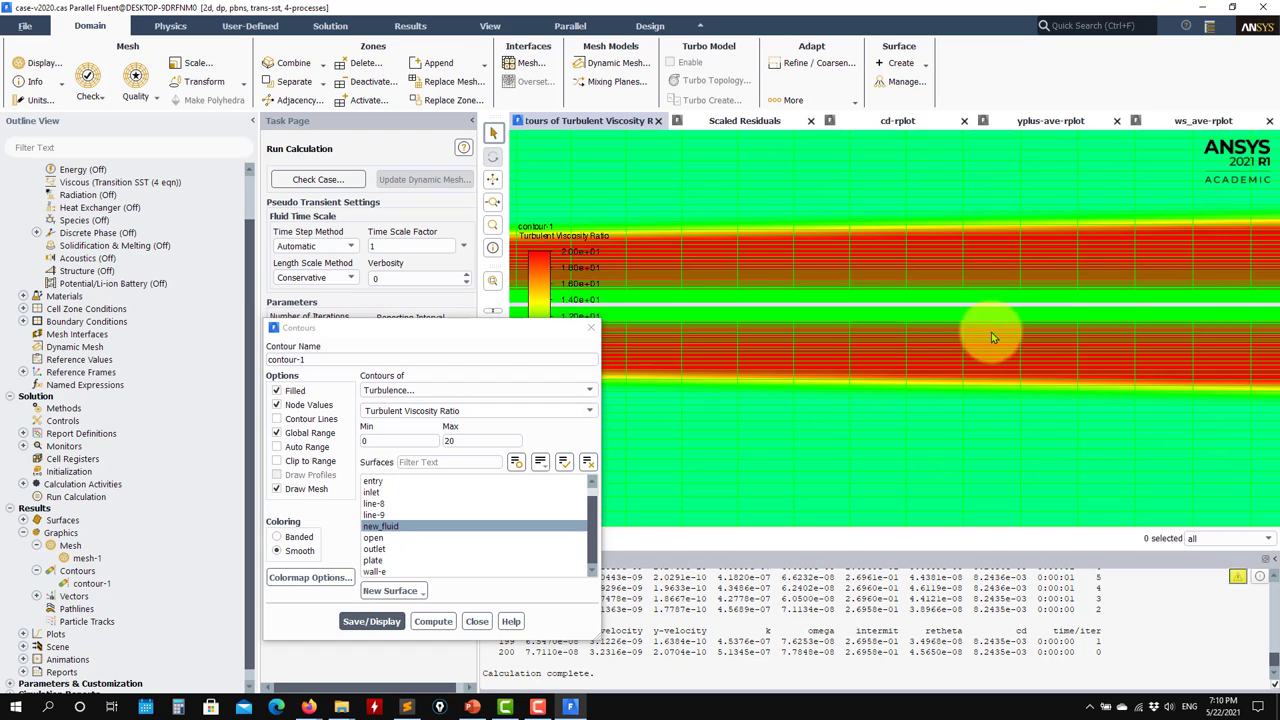
{"action": "scroll", "coordinate": [965, 397], "scroll_direction": "up", "scroll_amount": 3}
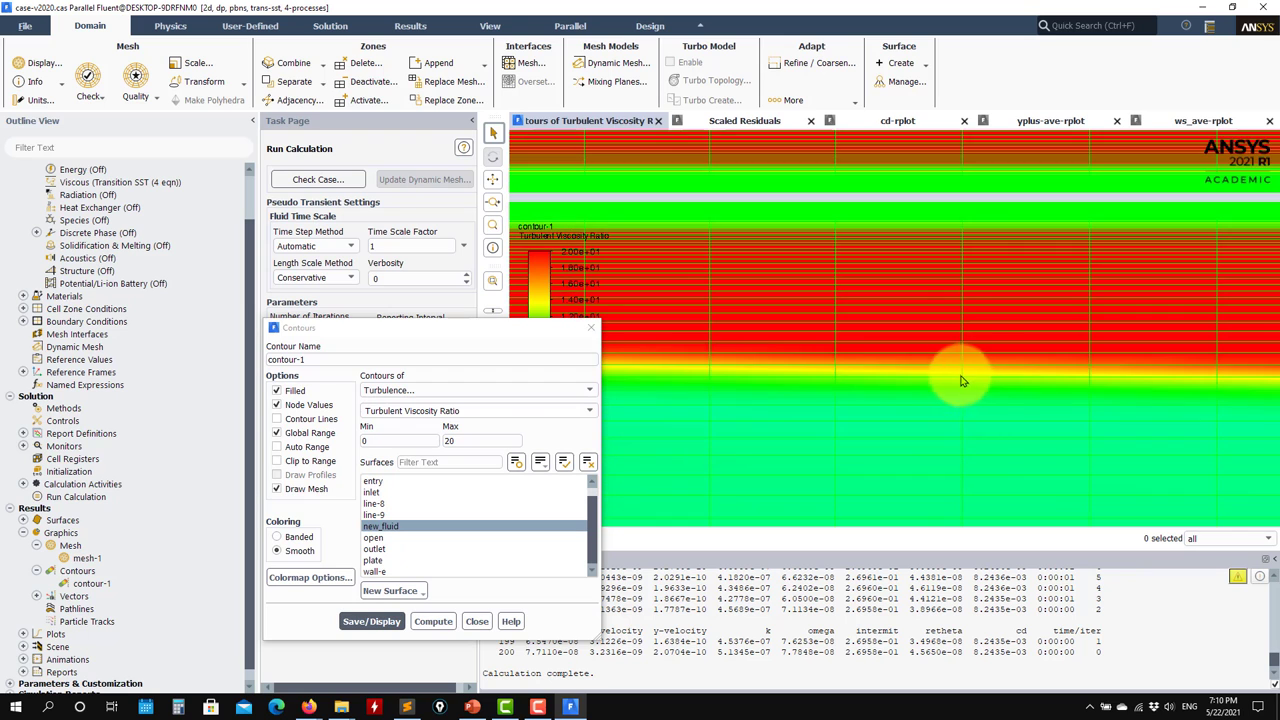
{"action": "scroll", "coordinate": [890, 230], "scroll_direction": "up", "scroll_amount": 5}
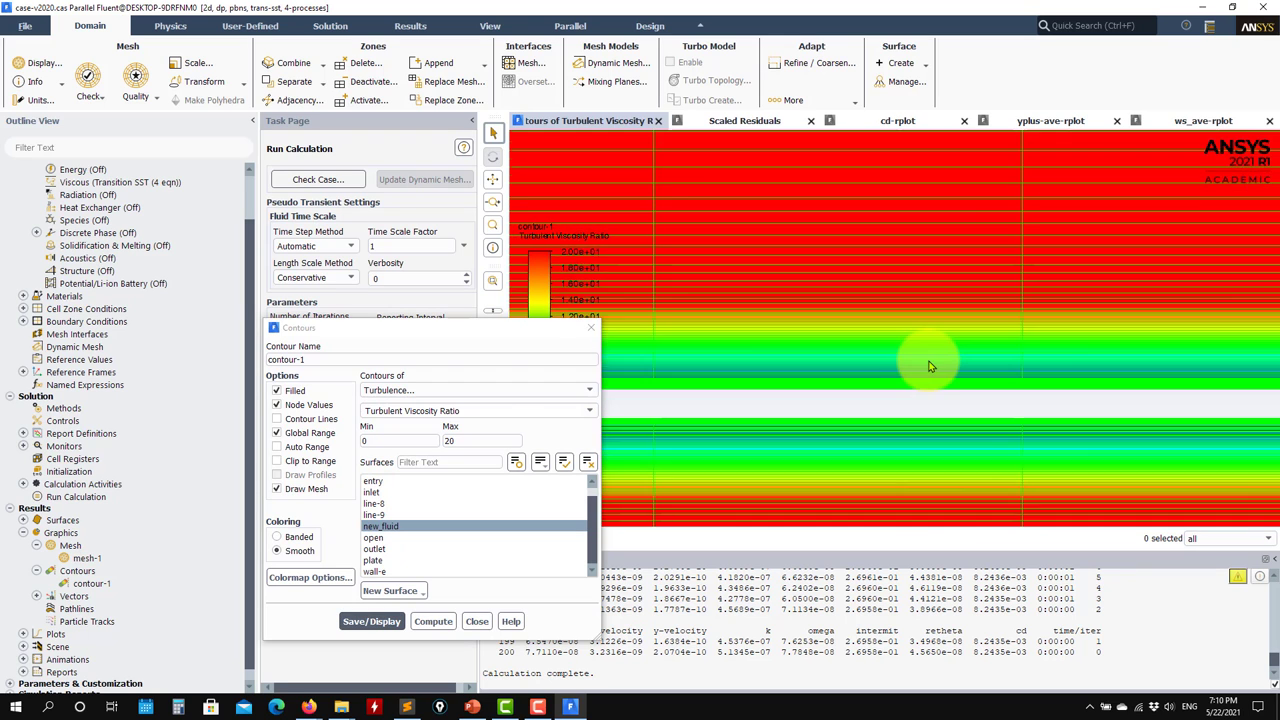
{"action": "scroll", "coordinate": [1032, 405], "scroll_direction": "up", "scroll_amount": 5}
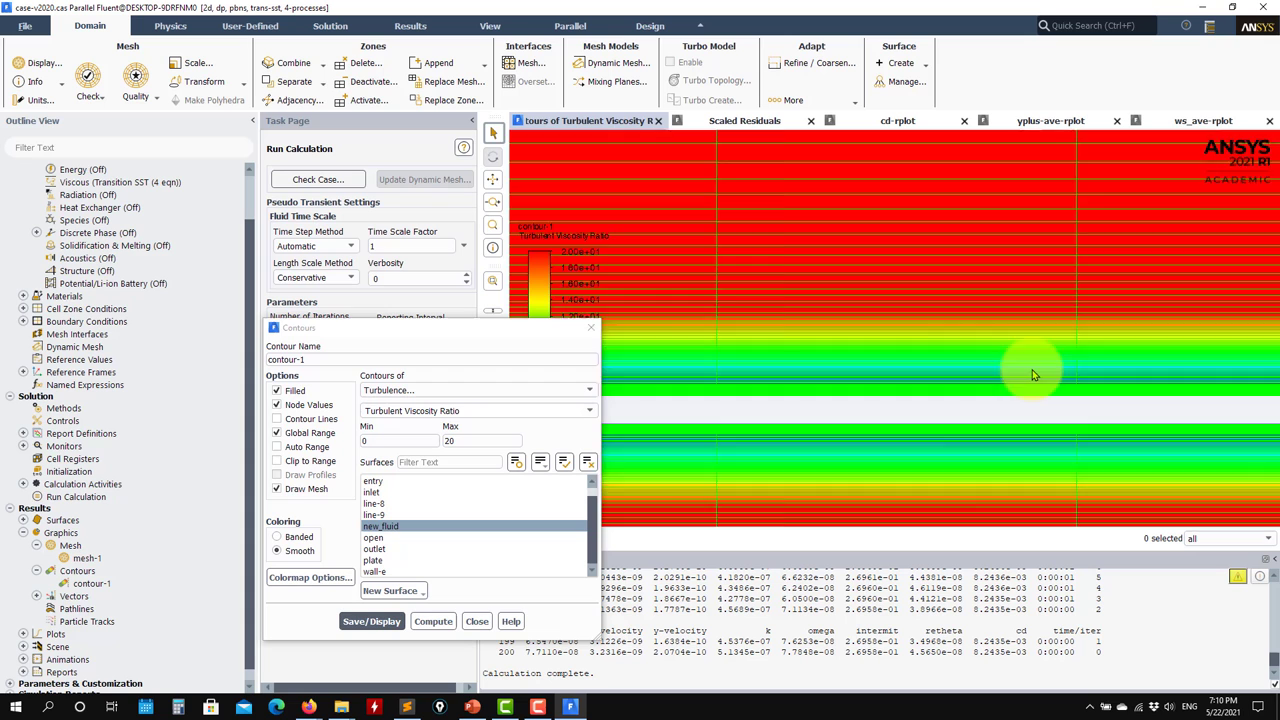
{"action": "scroll", "coordinate": [1034, 375], "scroll_direction": "down", "scroll_amount": 5}
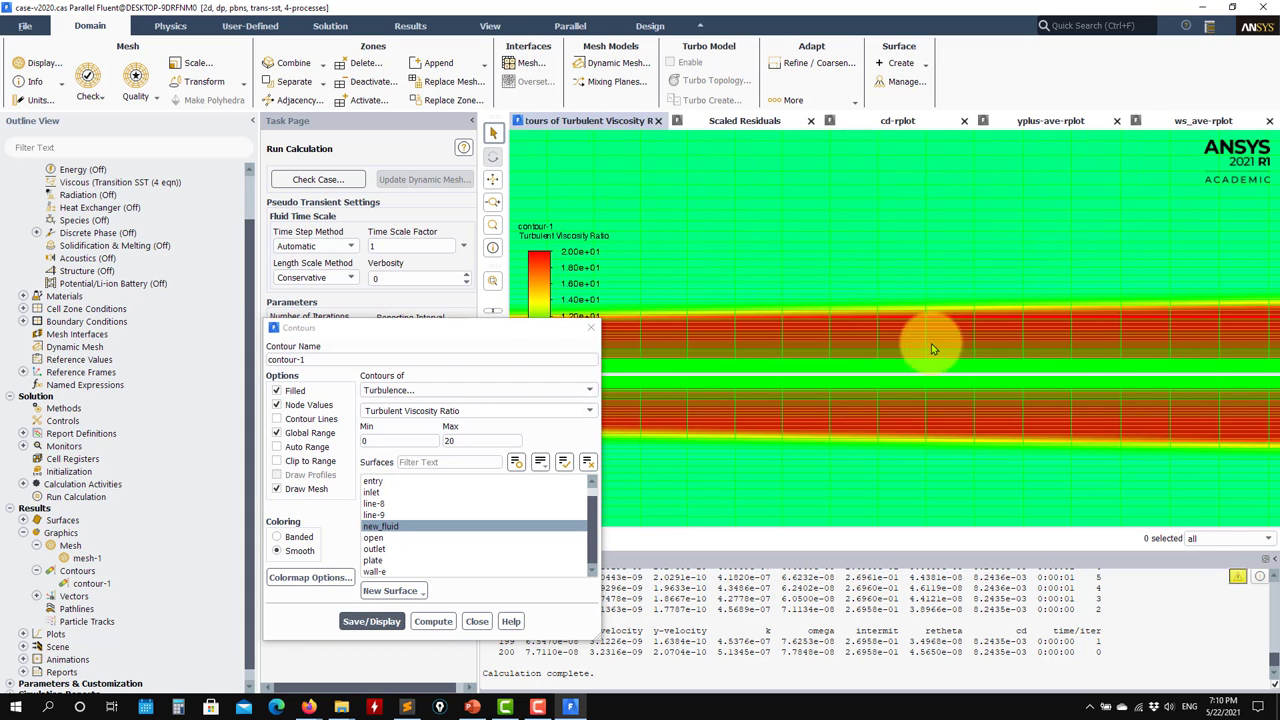
{"action": "scroll", "coordinate": [980, 335], "scroll_direction": "down", "scroll_amount": 1}
{"action": "scroll", "coordinate": [1024, 321], "scroll_direction": "up", "scroll_amount": 3}
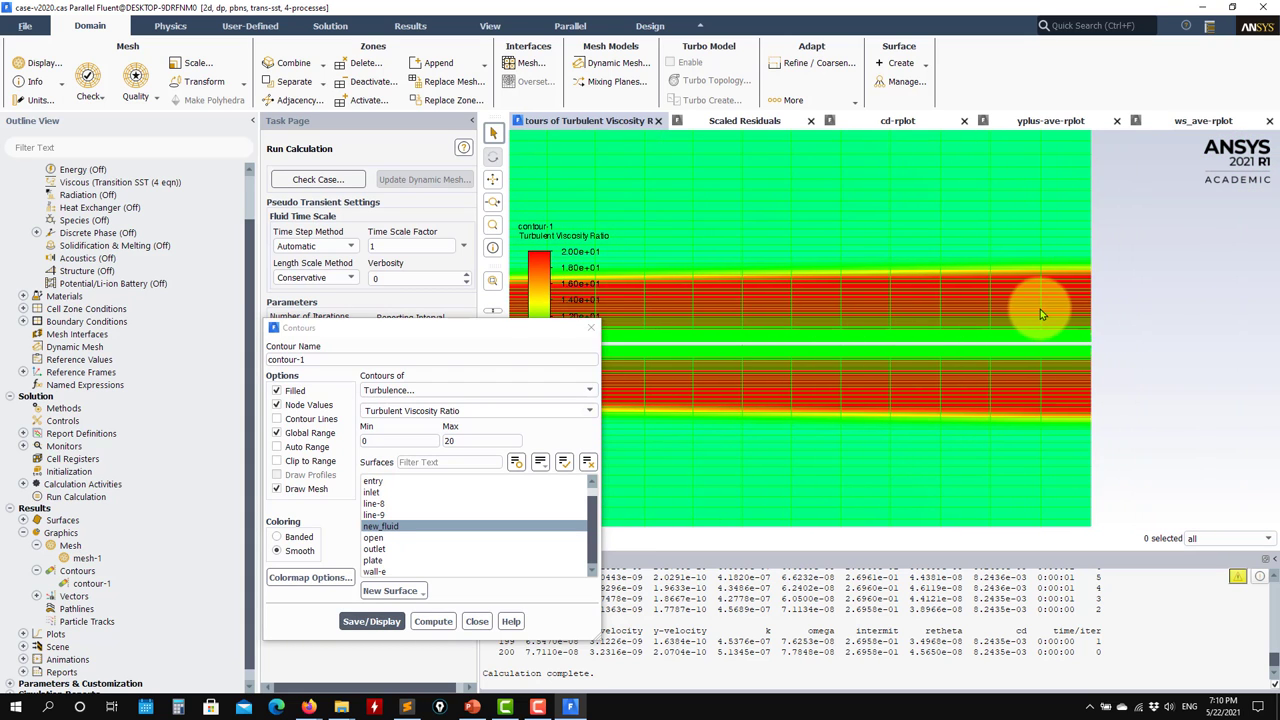
{"action": "scroll", "coordinate": [1040, 315], "scroll_direction": "up", "scroll_amount": 2}
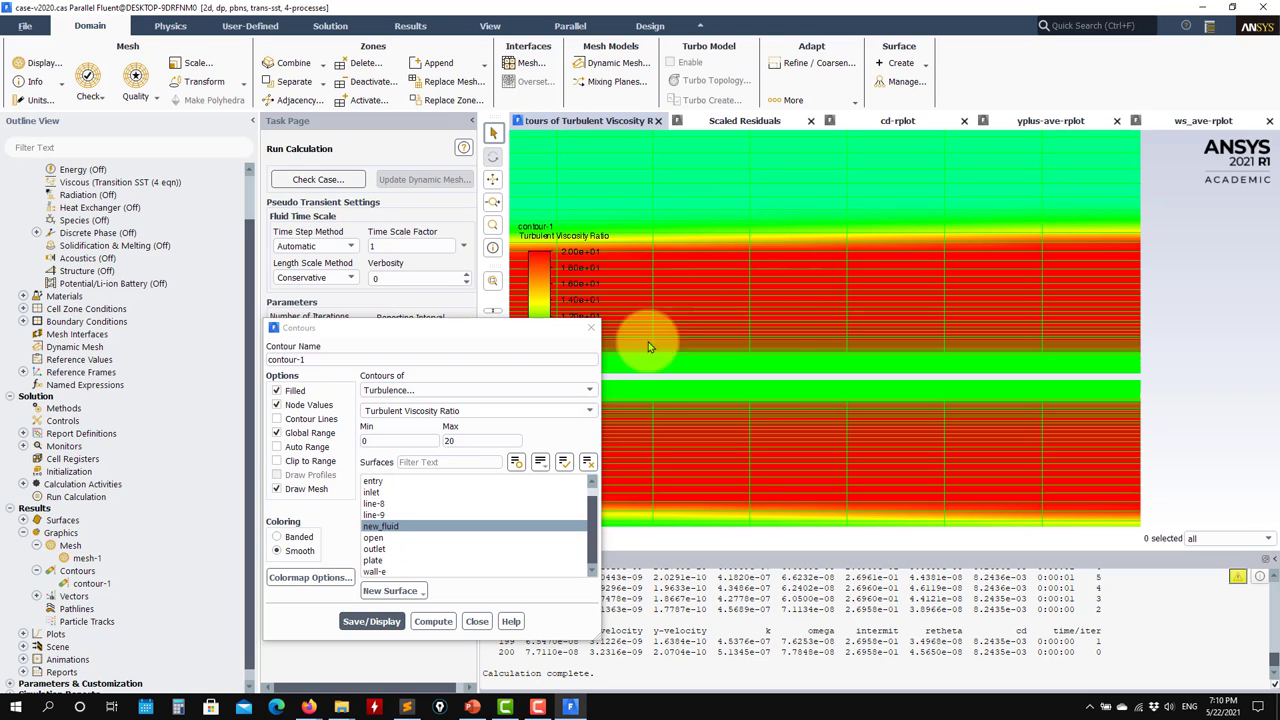
{"action": "scroll", "coordinate": [845, 457], "scroll_direction": "down", "scroll_amount": 5}
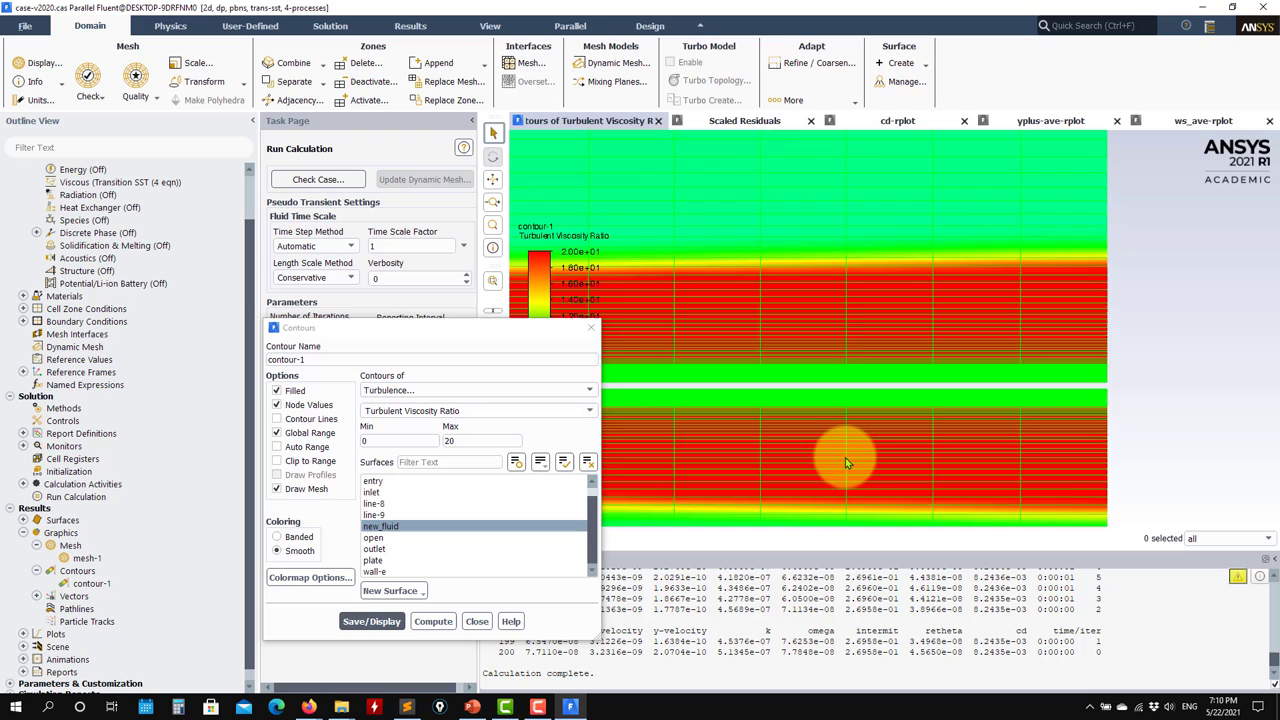
{"action": "scroll", "coordinate": [764, 441], "scroll_direction": "up", "scroll_amount": 3}
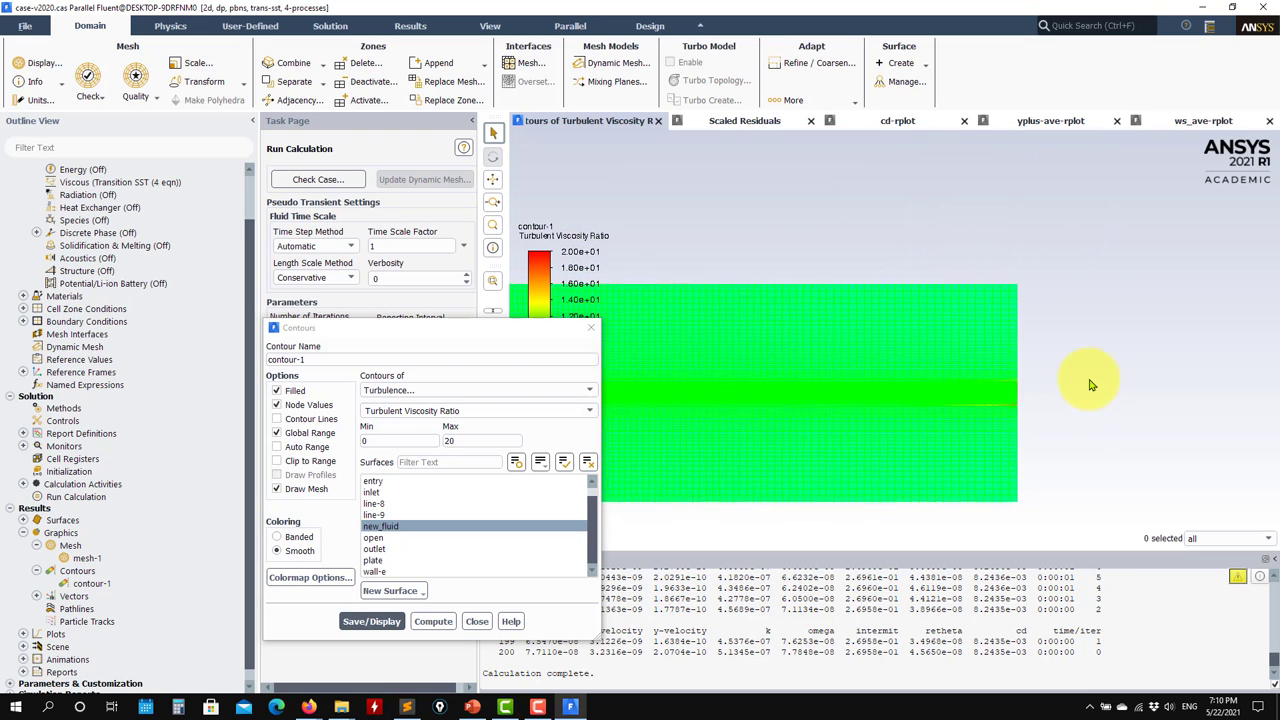
Step: Redraw the Turbulent Viscosity Ratio contour with Auto Range (peak about 39.1) and zoom near the plate
{"action": "left_click", "coordinate": [560, 390]}
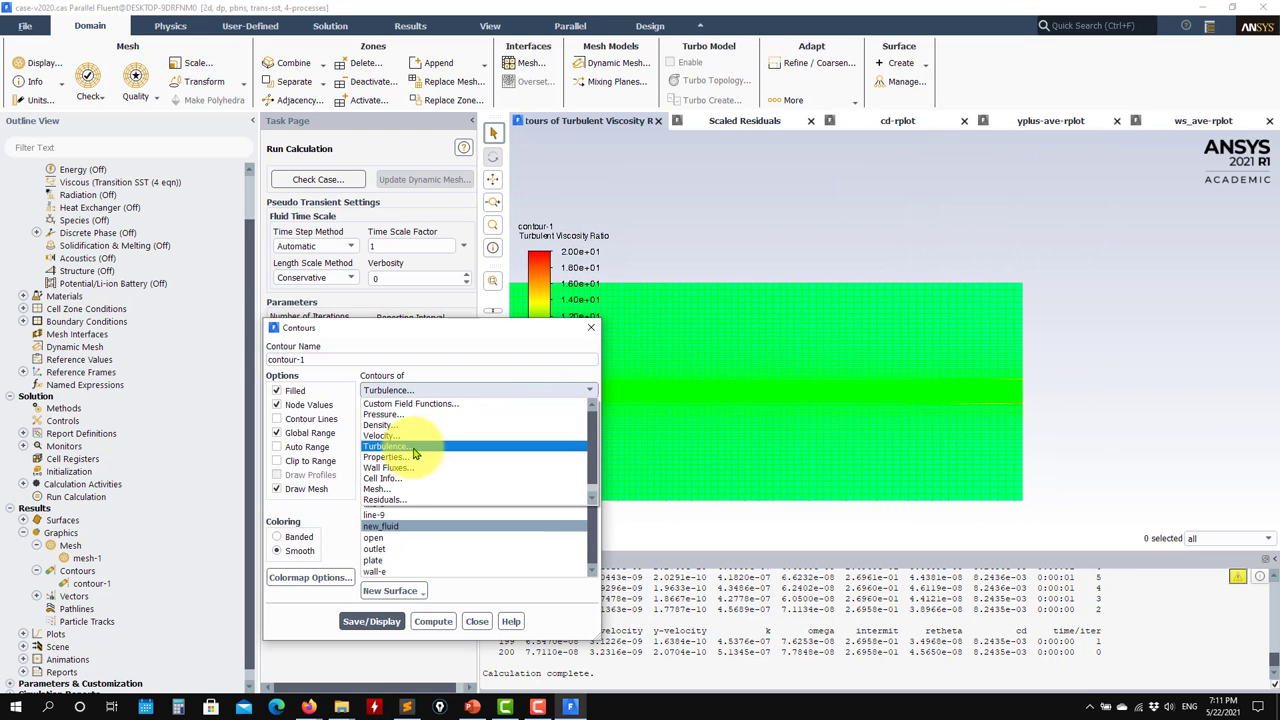
{"action": "left_click", "coordinate": [560, 446]}
{"action": "left_click", "coordinate": [592, 414]}
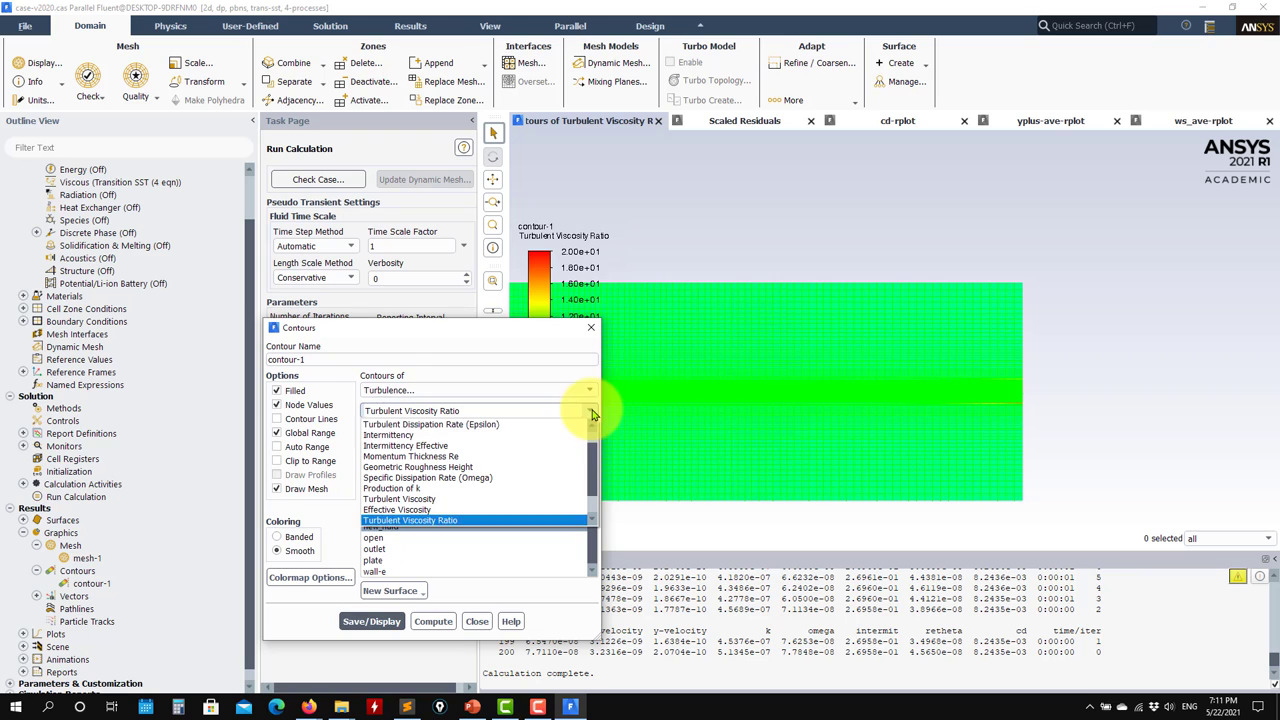
{"action": "left_click", "coordinate": [274, 453]}
{"action": "left_click", "coordinate": [371, 621]}
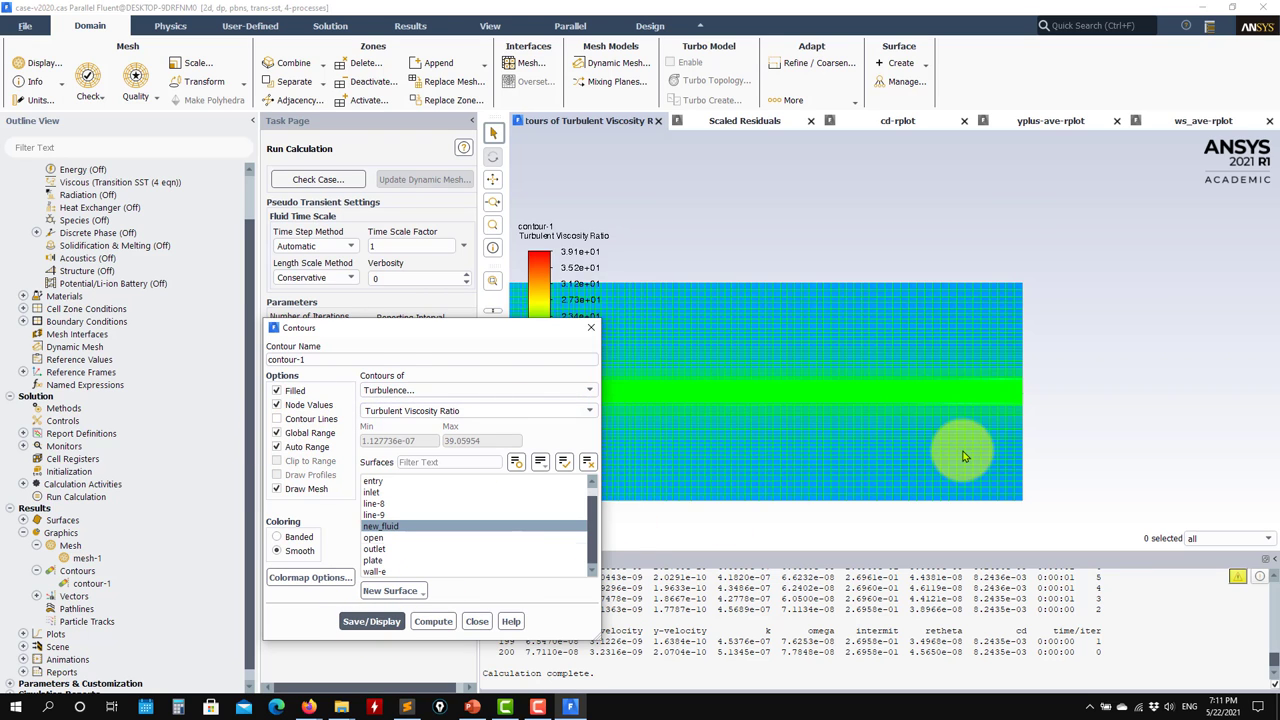
{"action": "middle_click_drag", "start_coordinate": [1003, 360], "coordinate": [860, 224]}
{"action": "middle_click_drag", "start_coordinate": [744, 234], "coordinate": [916, 262]}
{"action": "middle_click_drag", "start_coordinate": [838, 272], "coordinate": [532, 413]}
Step: Switch the contour to Intermittency and redisplay it without mesh lines
{"action": "left_click", "coordinate": [589, 410]}
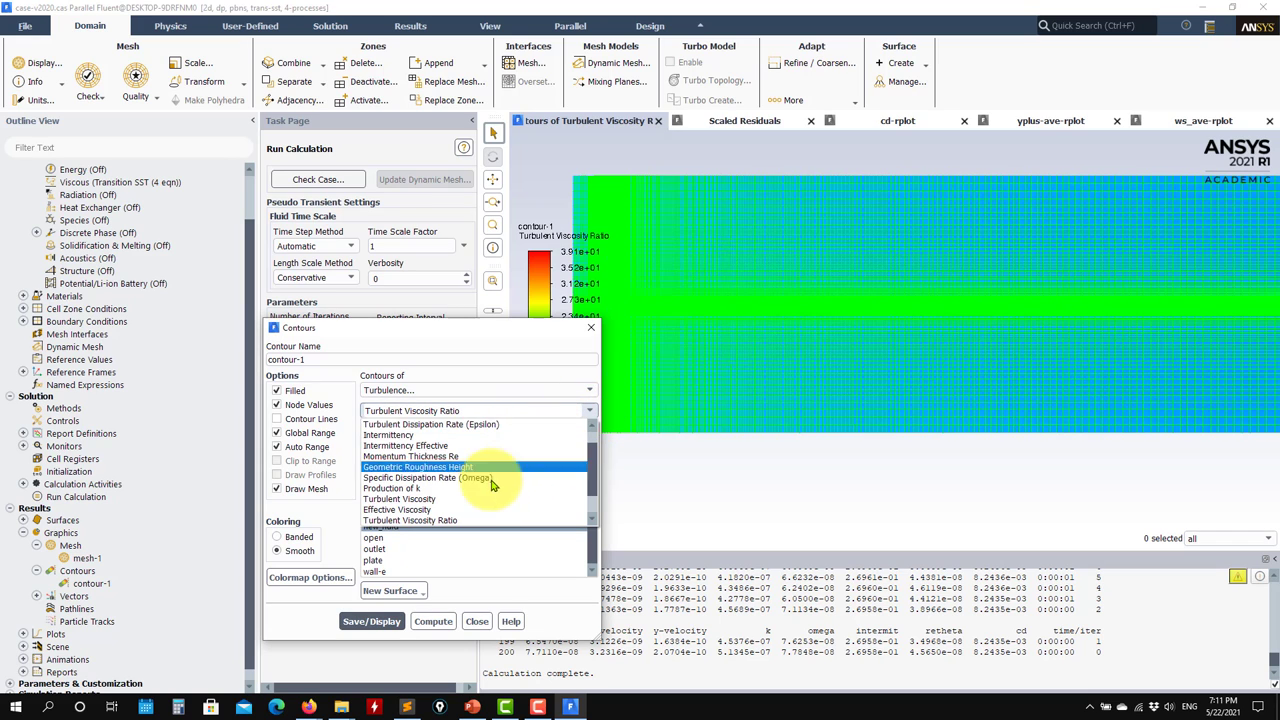
{"action": "scroll", "coordinate": [465, 455], "scroll_direction": "up", "scroll_amount": 2}
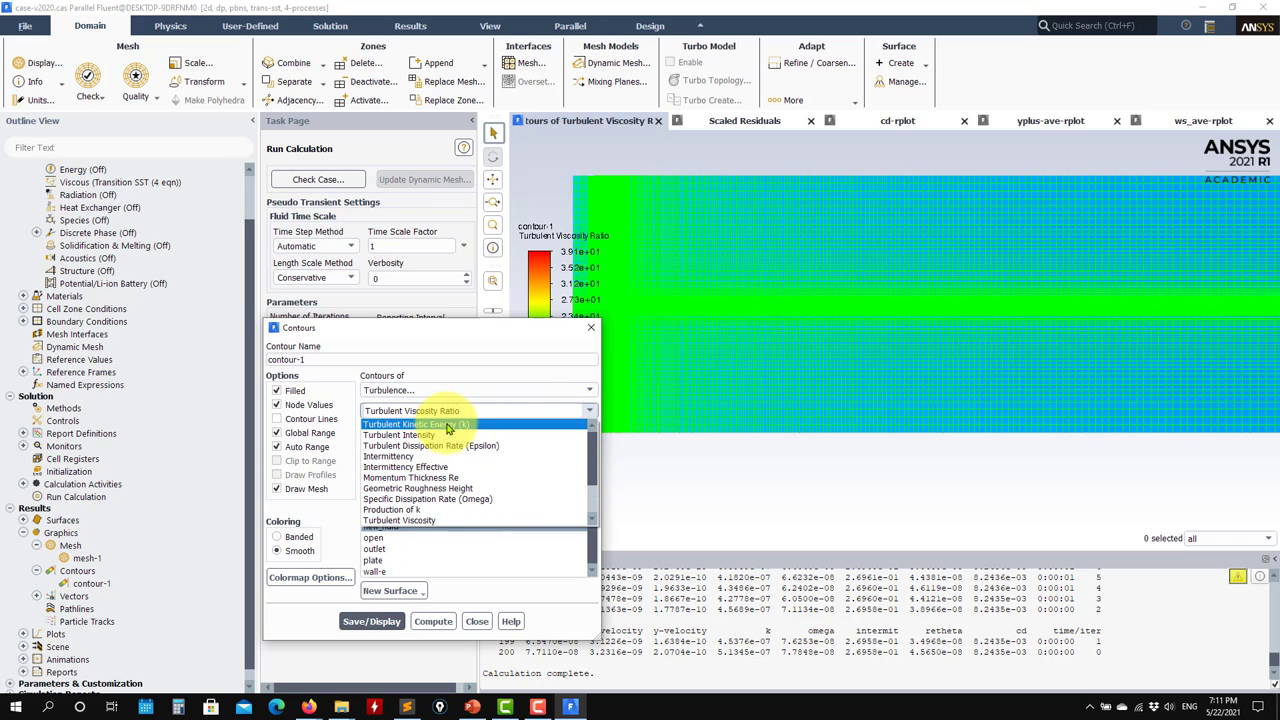
{"action": "scroll", "coordinate": [415, 470], "scroll_direction": "down", "scroll_amount": 2}
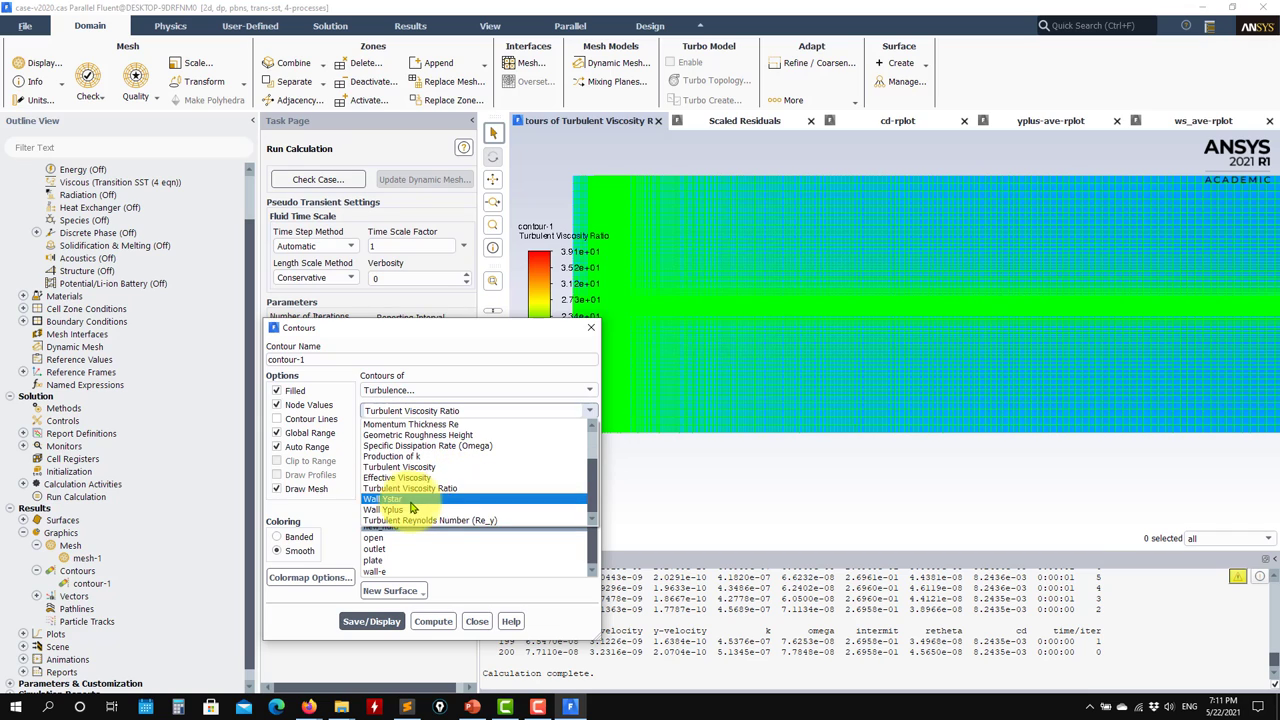
{"action": "scroll", "coordinate": [402, 511], "scroll_direction": "up", "scroll_amount": 1}
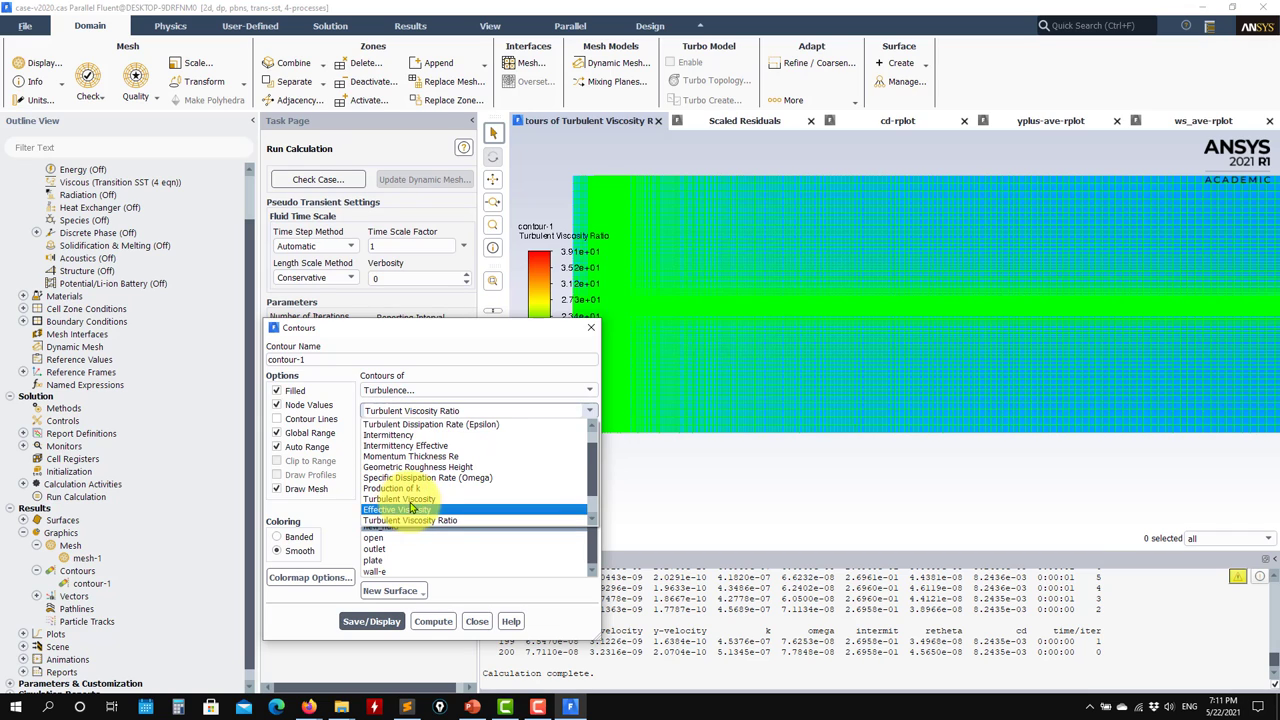
{"action": "left_click", "coordinate": [390, 435]}
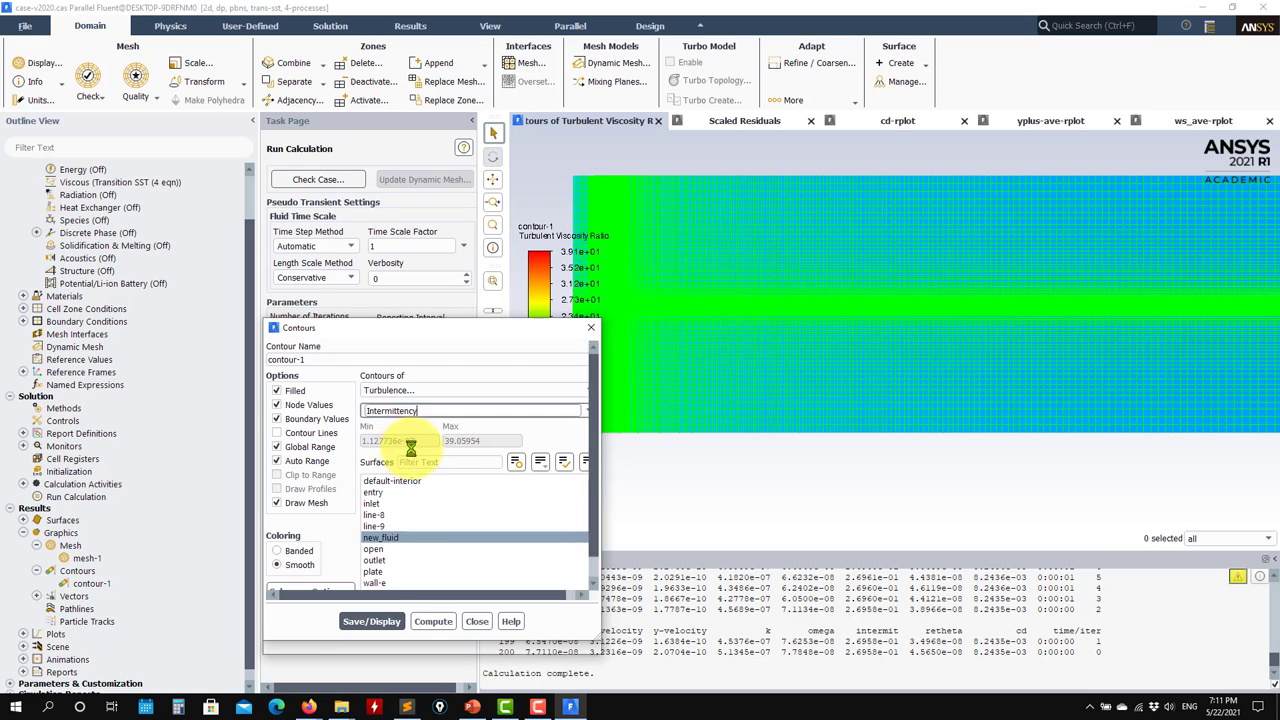
{"action": "left_click", "coordinate": [390, 640]}
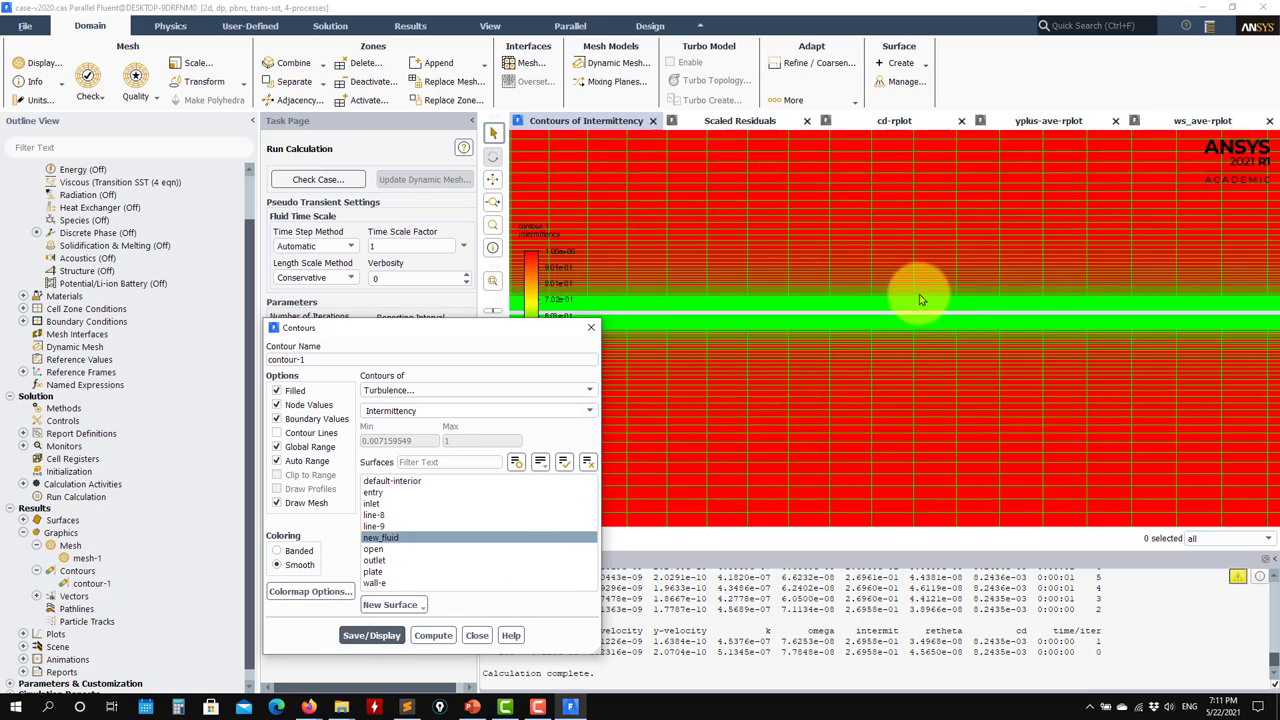
{"action": "left_click", "coordinate": [277, 502]}
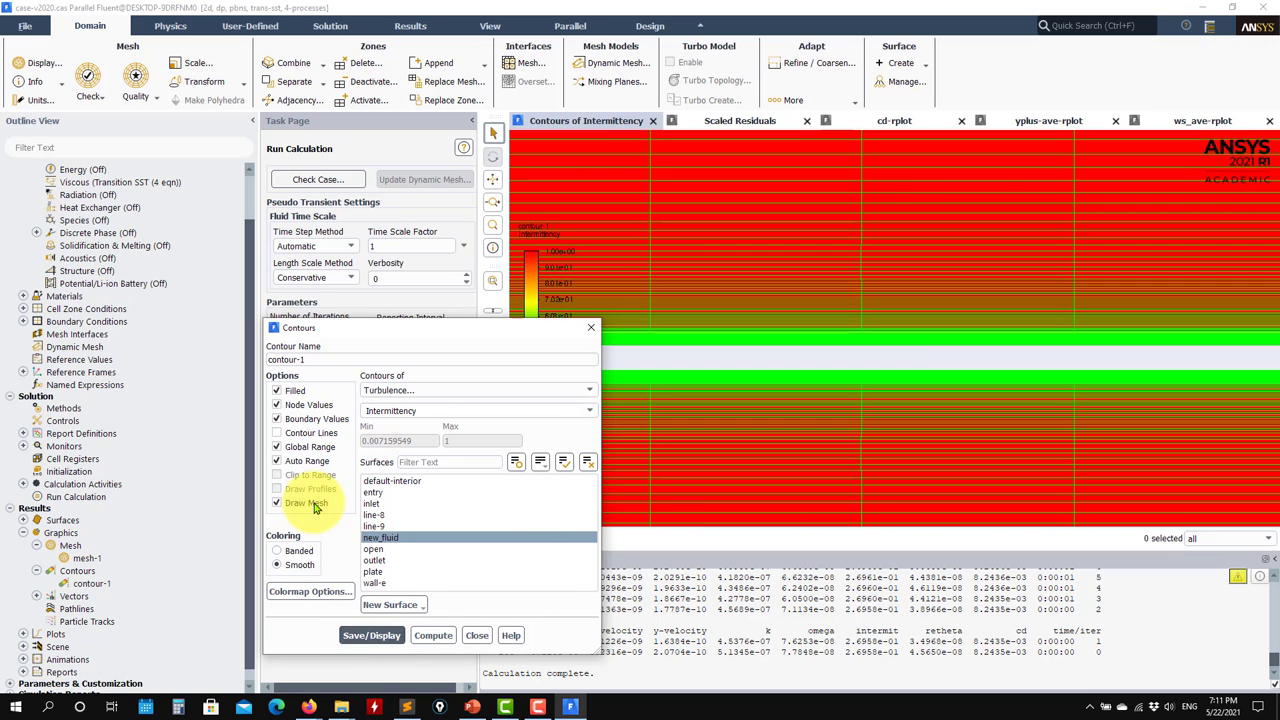
{"action": "left_click", "coordinate": [372, 638]}
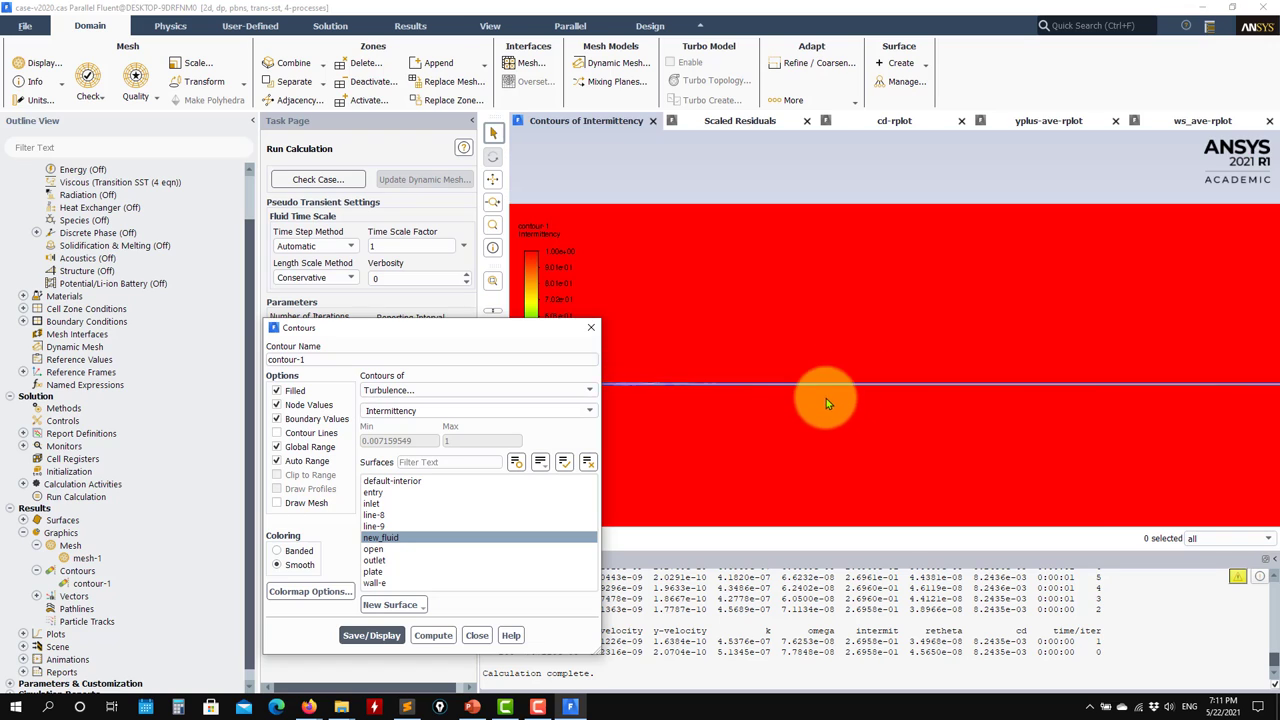
Step: Pan and zoom along the plate to inspect the intermittency transition band
{"action": "left_click_drag", "start_coordinate": [943, 423], "coordinate": [817, 377]}
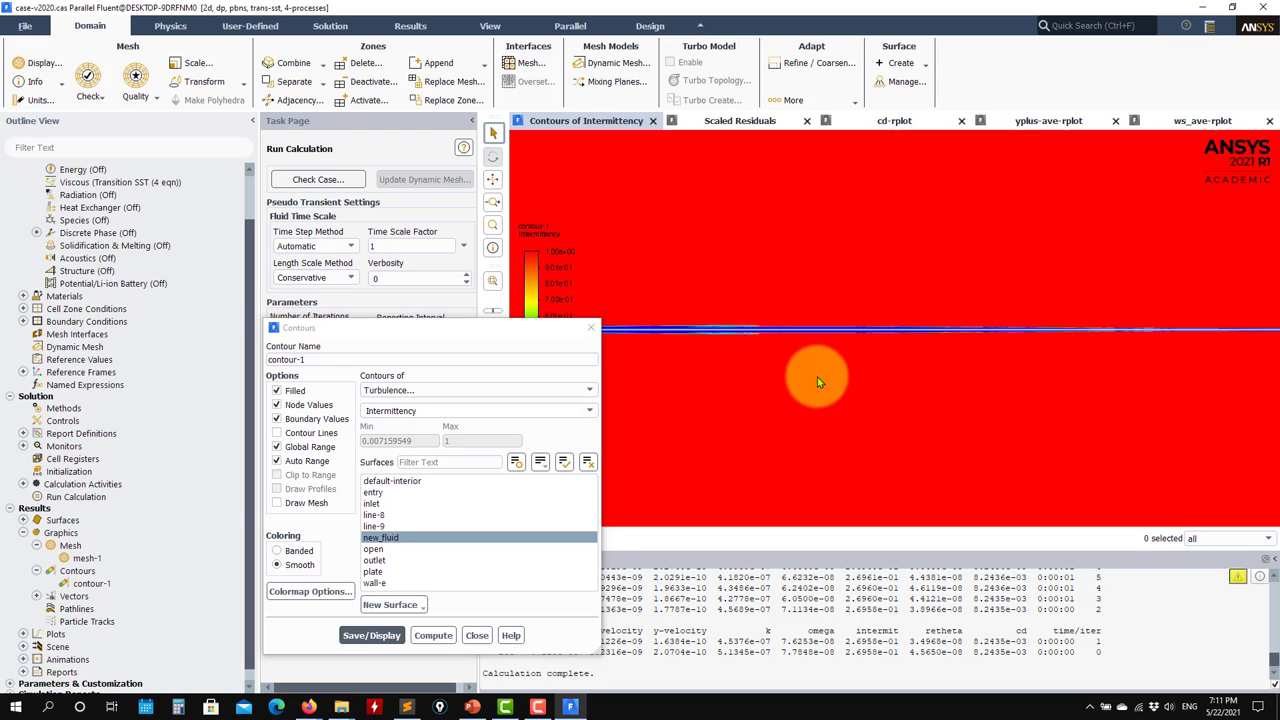
{"action": "scroll", "coordinate": [850, 360], "scroll_direction": "up", "scroll_amount": 5}
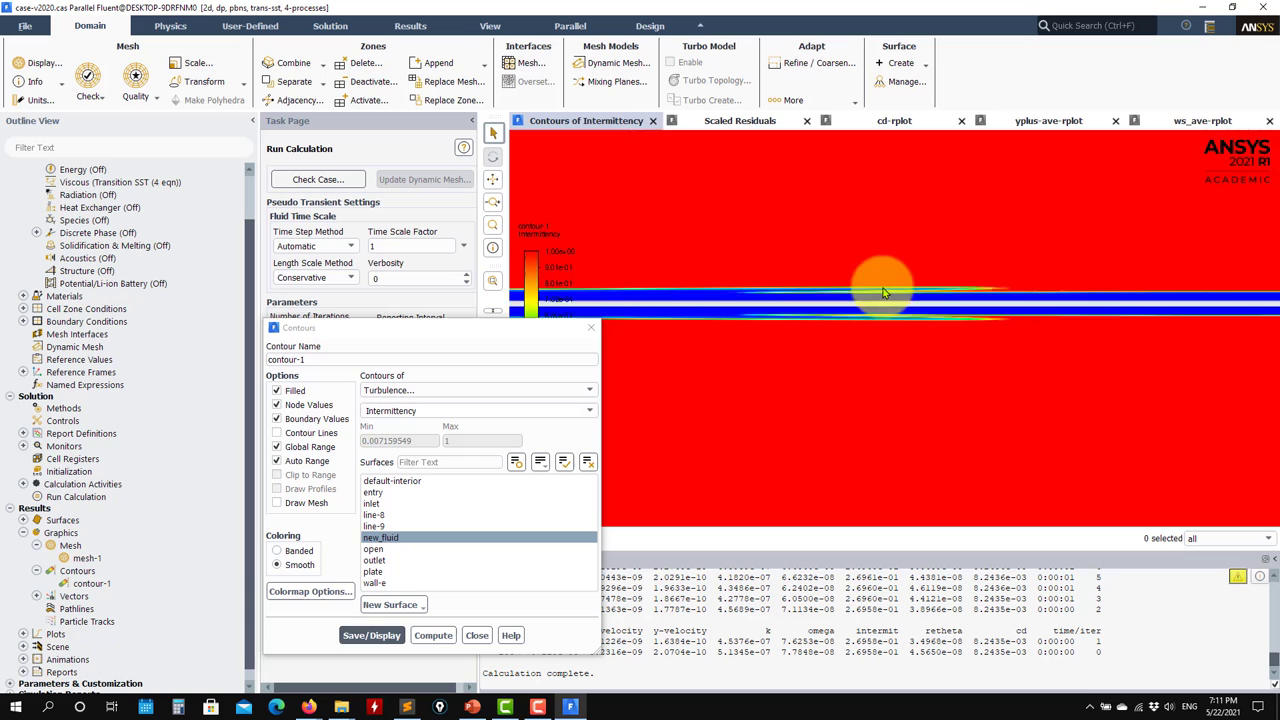
{"action": "scroll", "coordinate": [884, 292], "scroll_direction": "down", "scroll_amount": 5}
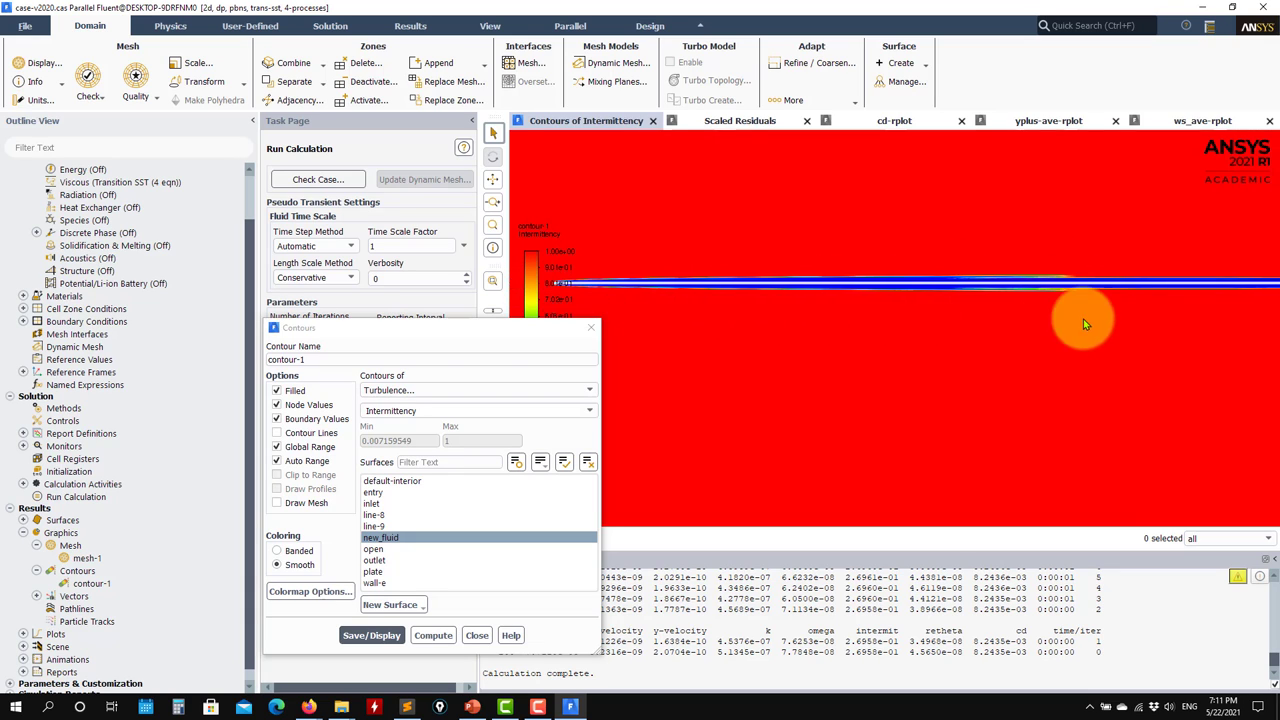
{"action": "scroll", "coordinate": [894, 309], "scroll_direction": "up", "scroll_amount": 5}
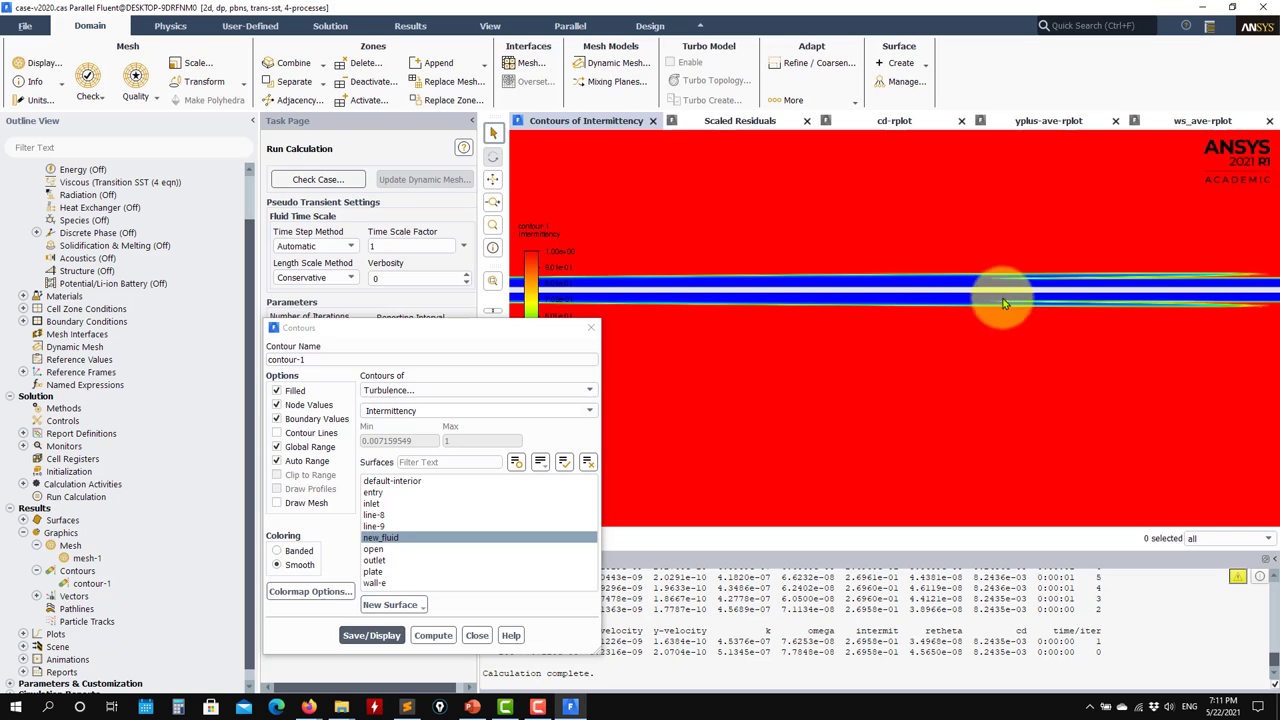
{"action": "left_click_drag", "start_coordinate": [1000, 300], "coordinate": [875, 321]}
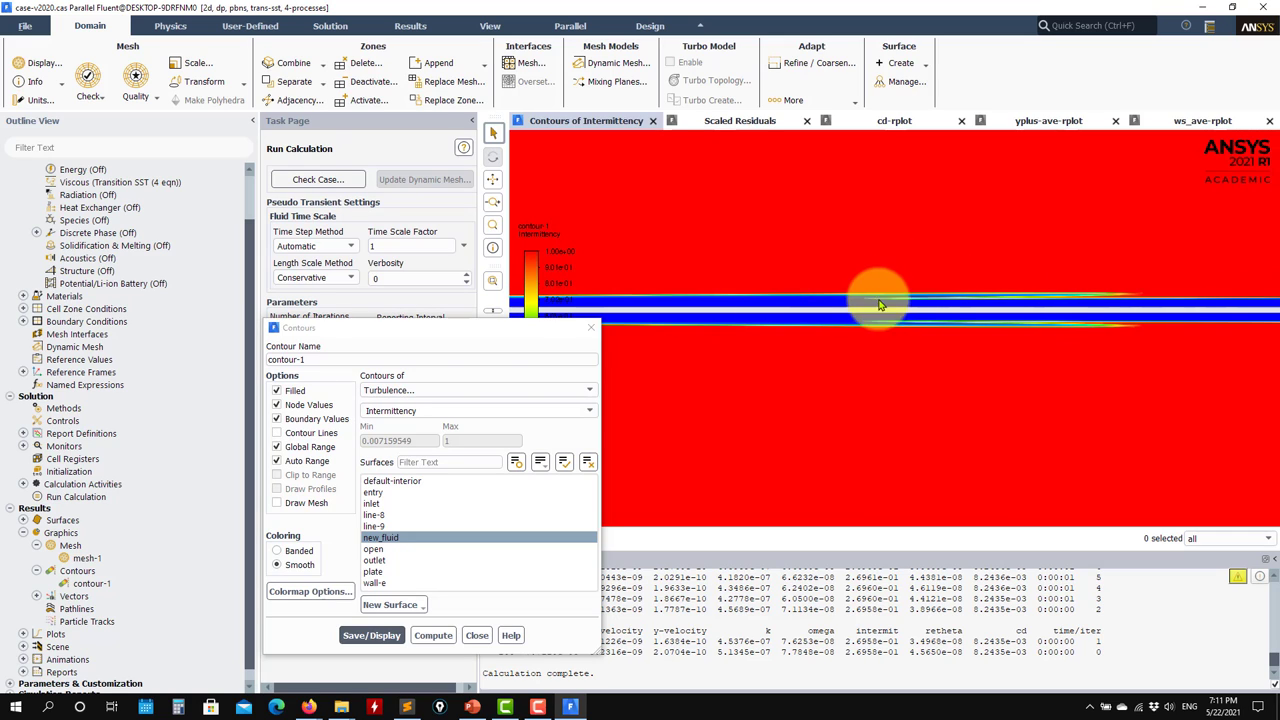
{"action": "left_click_drag", "start_coordinate": [932, 339], "coordinate": [806, 338]}
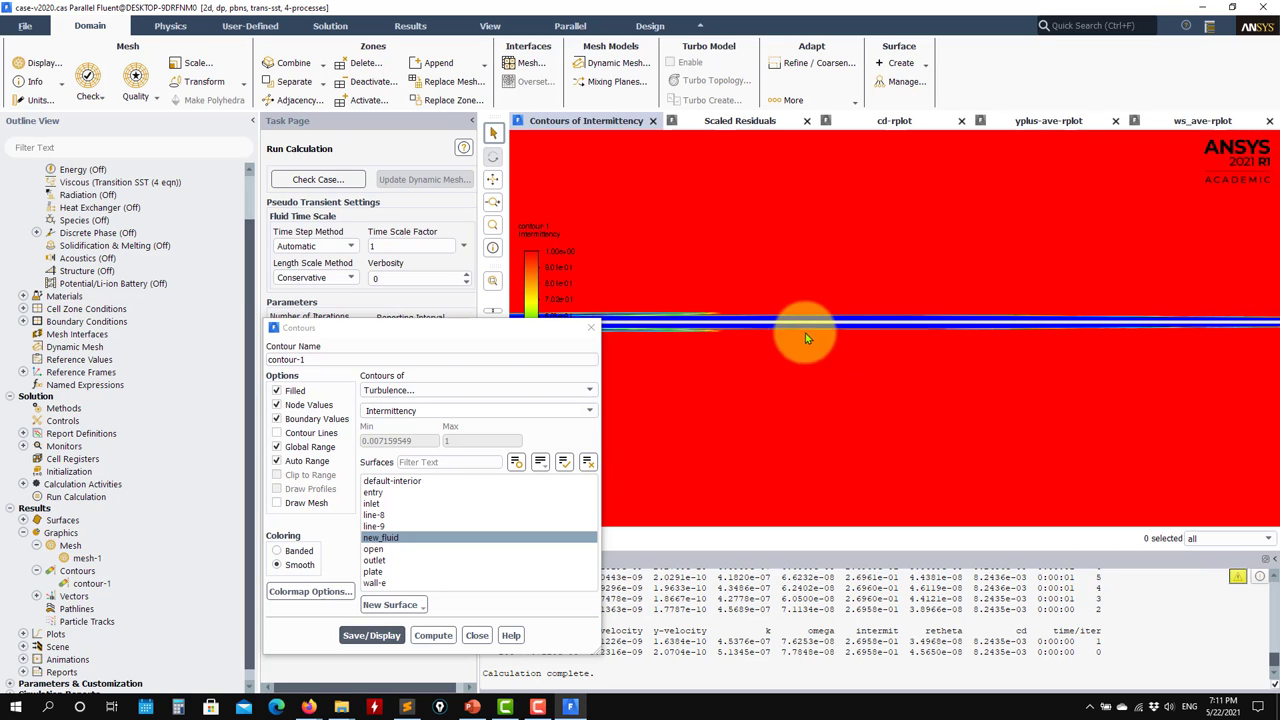
{"action": "left_click_drag", "start_coordinate": [964, 330], "coordinate": [939, 327]}
{"action": "left_click_drag", "start_coordinate": [703, 325], "coordinate": [860, 350]}
{"action": "left_click_drag", "start_coordinate": [1064, 338], "coordinate": [1112, 352]}
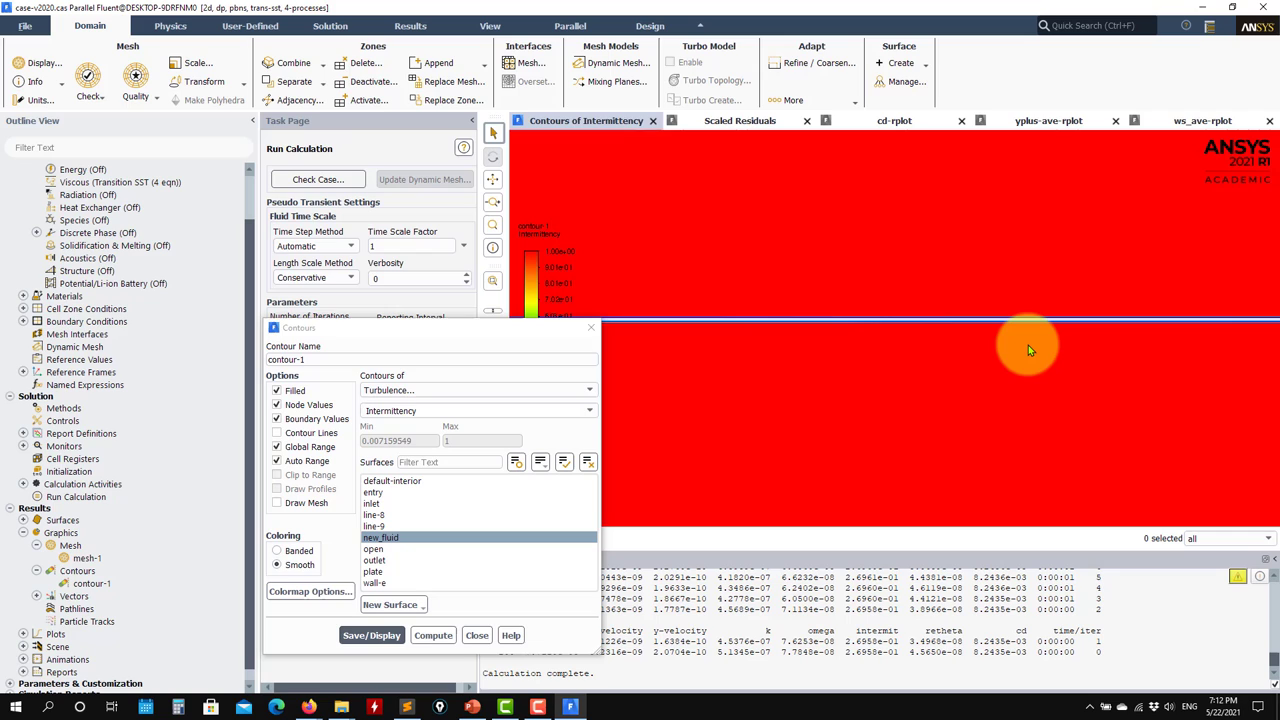
{"action": "left_click_drag", "start_coordinate": [1028, 345], "coordinate": [1010, 311]}
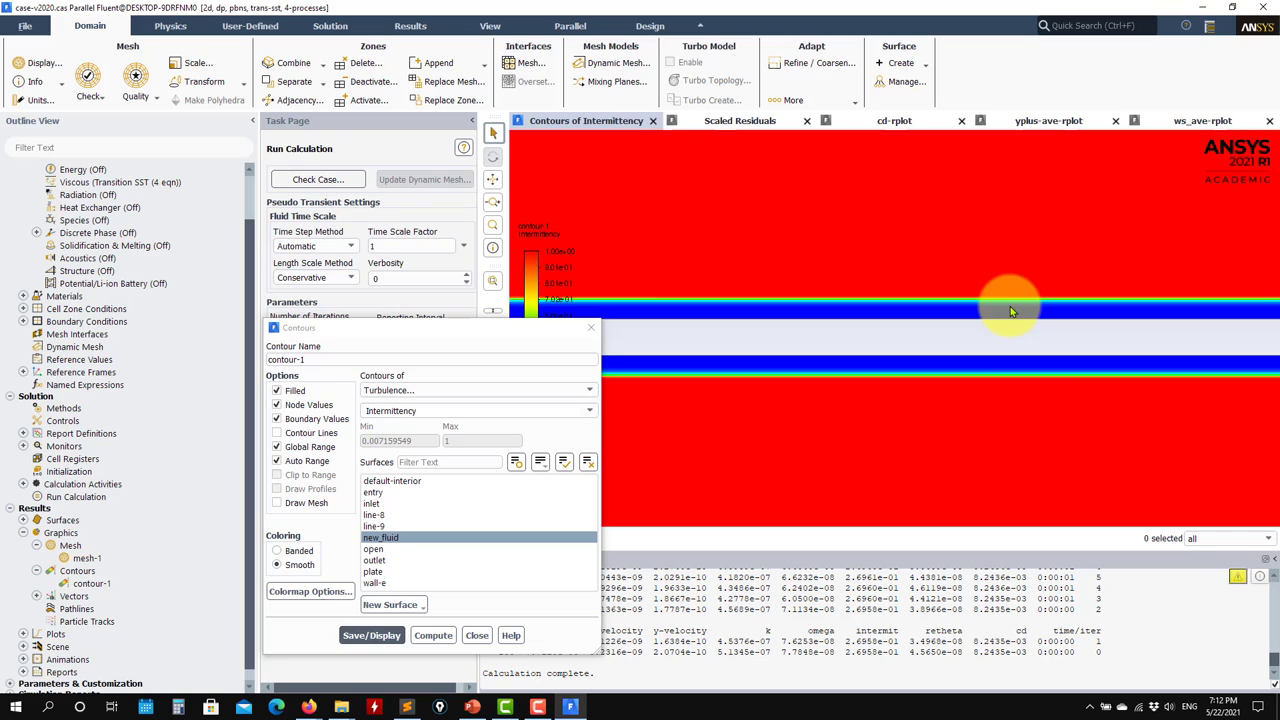
{"action": "left_click_drag", "start_coordinate": [1010, 312], "coordinate": [905, 322]}
Step: Close the contour settings and check slide 8's velocity profiles in the presentation before returning to Fluent
{"action": "left_click", "coordinate": [476, 635]}
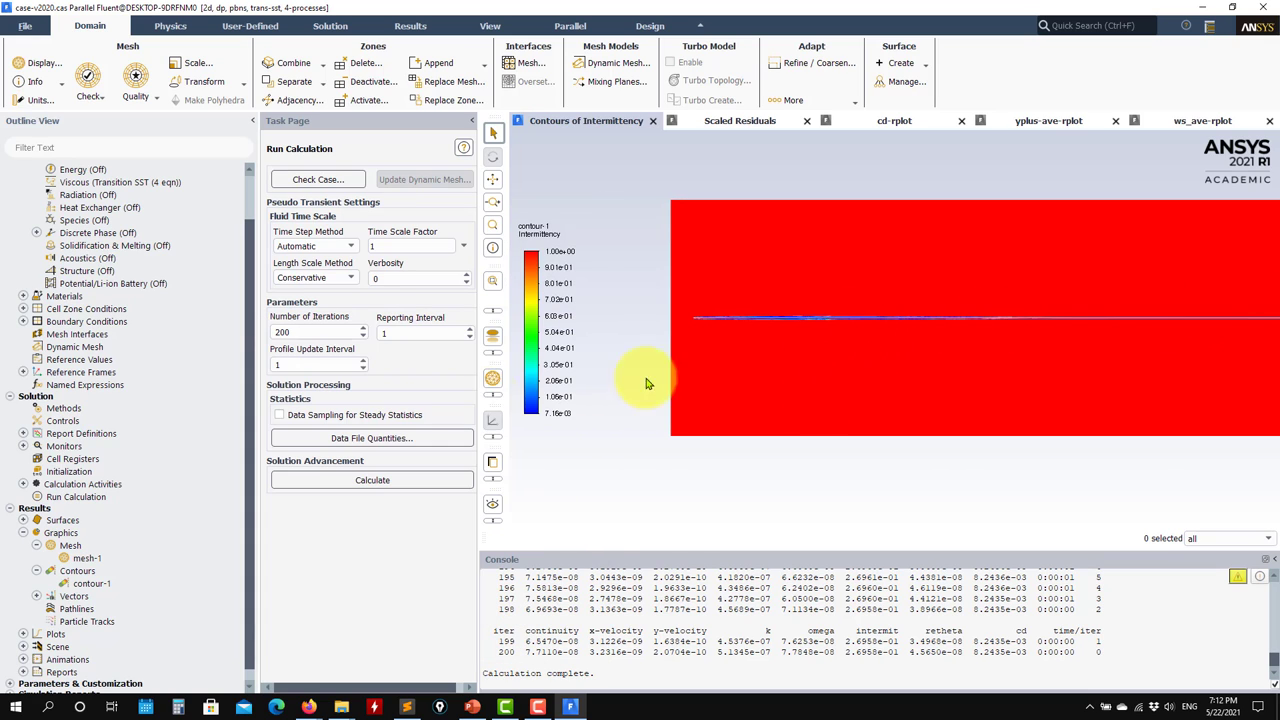
{"action": "scroll", "coordinate": [150, 446], "scroll_direction": "down", "scroll_amount": 1}
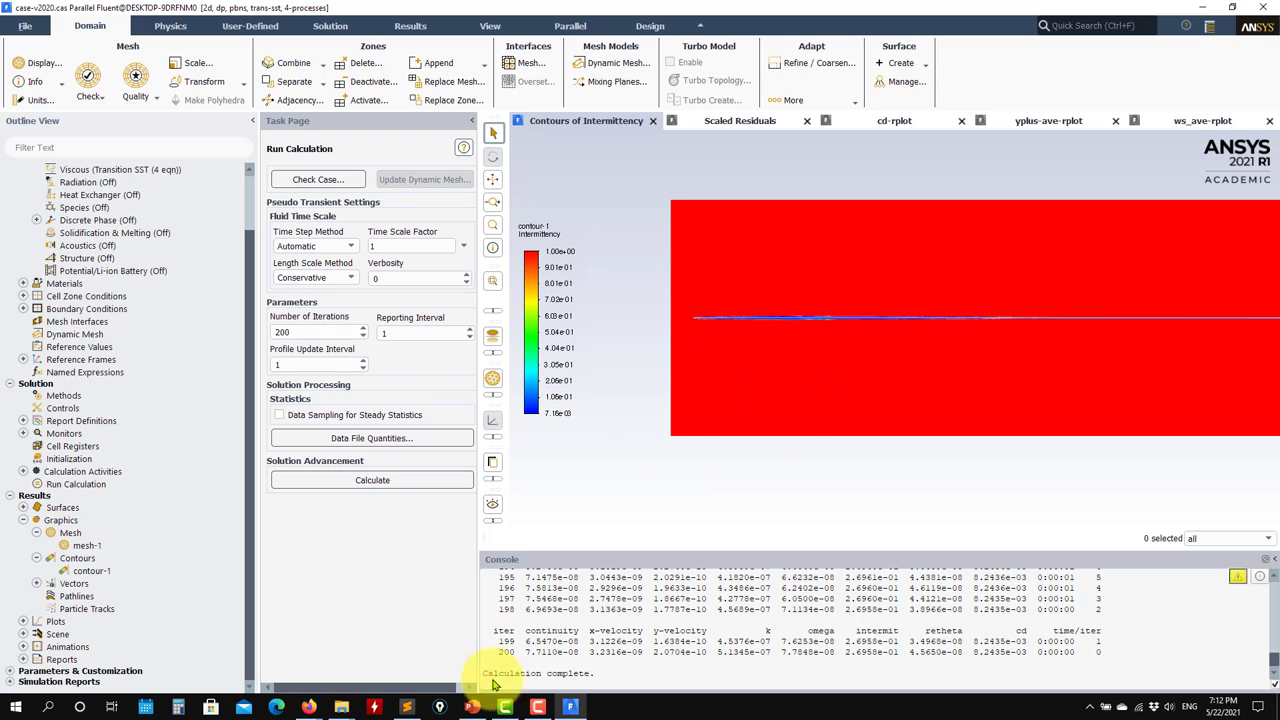
{"action": "left_click", "coordinate": [472, 706]}
{"action": "left_click", "coordinate": [217, 394]}
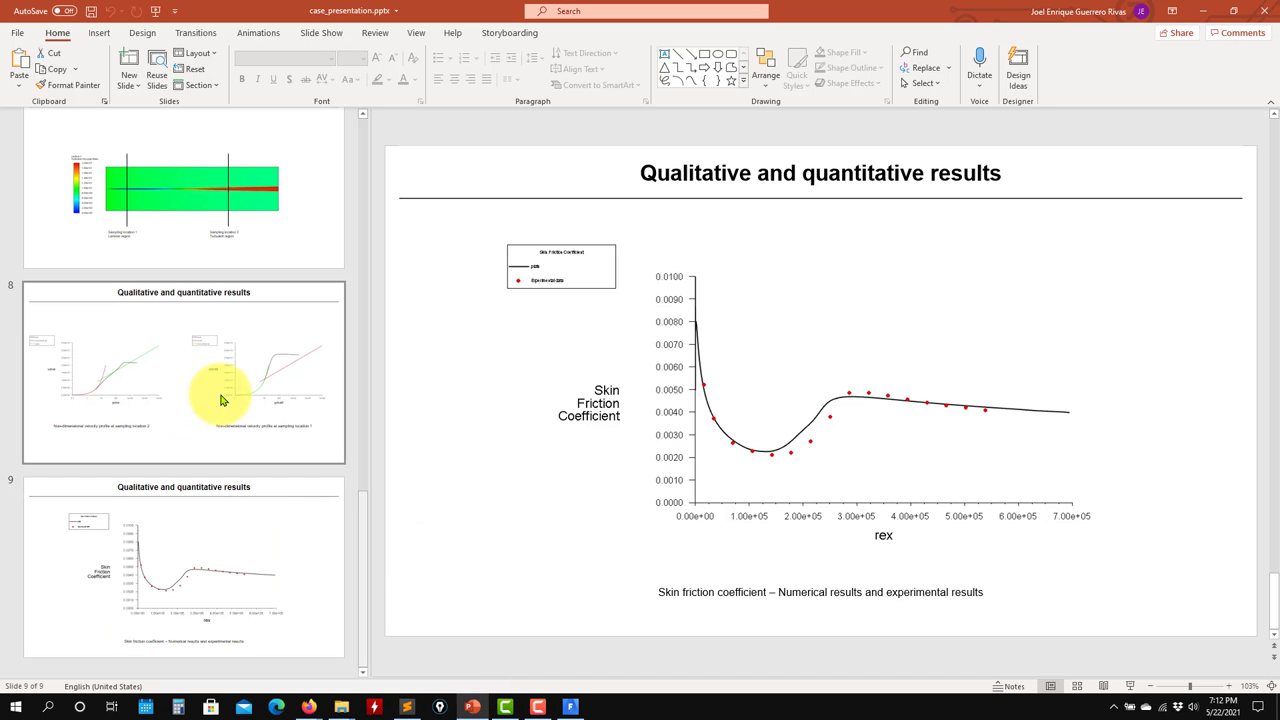
{"action": "left_click", "coordinate": [1202, 11]}
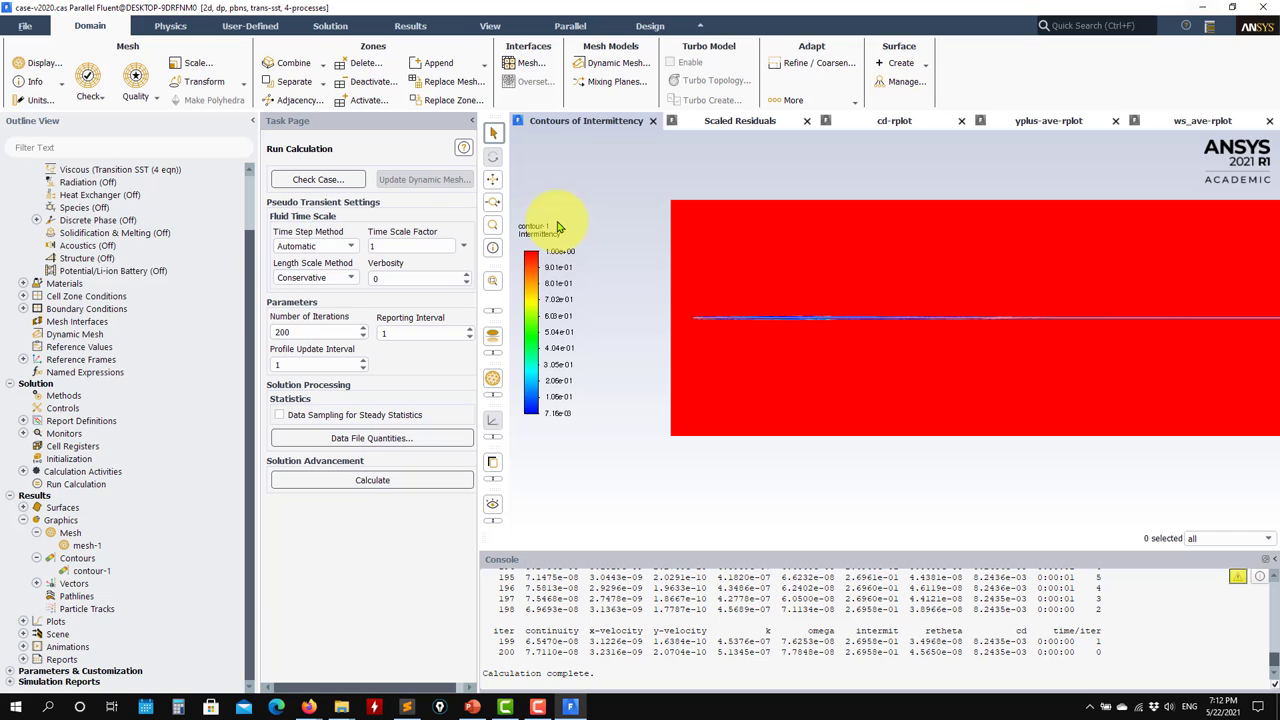
Step: Plot skin friction coefficient versus rex from xy-plot-1, then bring up the fluent_case folder window
{"action": "left_click", "coordinate": [24, 421]}
{"action": "left_click", "coordinate": [24, 421]}
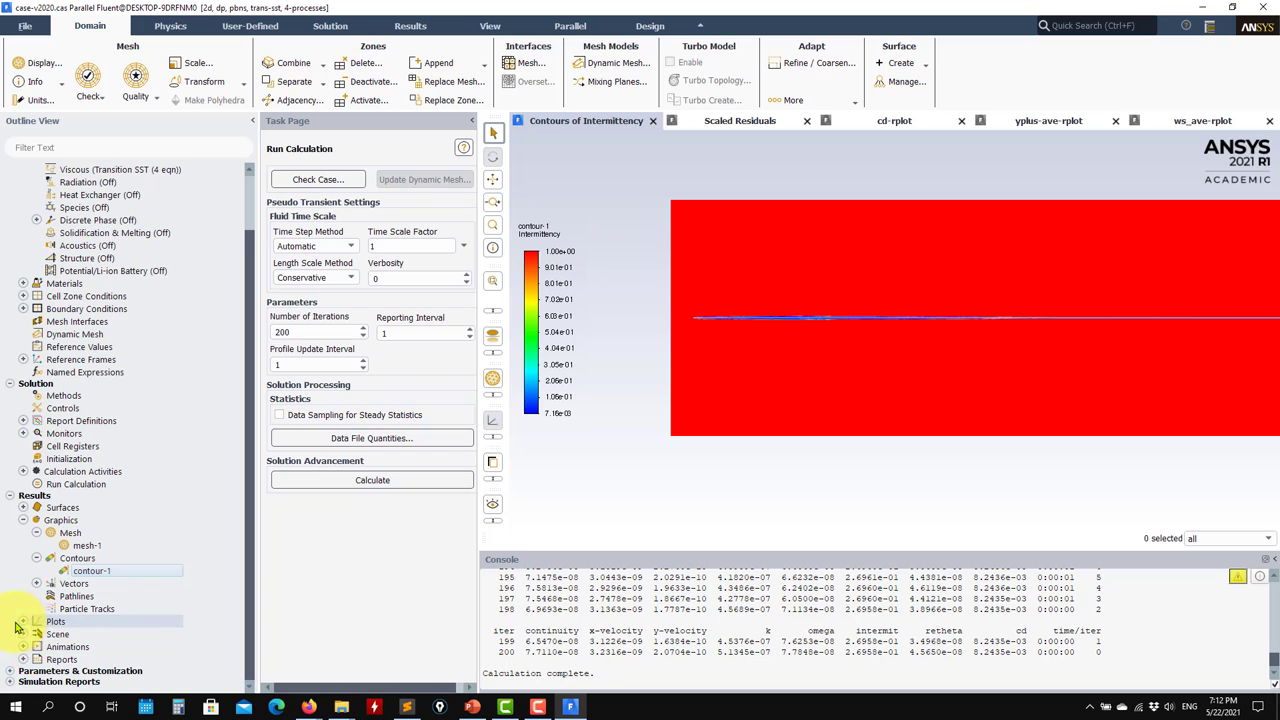
{"action": "scroll", "coordinate": [80, 647], "scroll_direction": "down", "scroll_amount": 3}
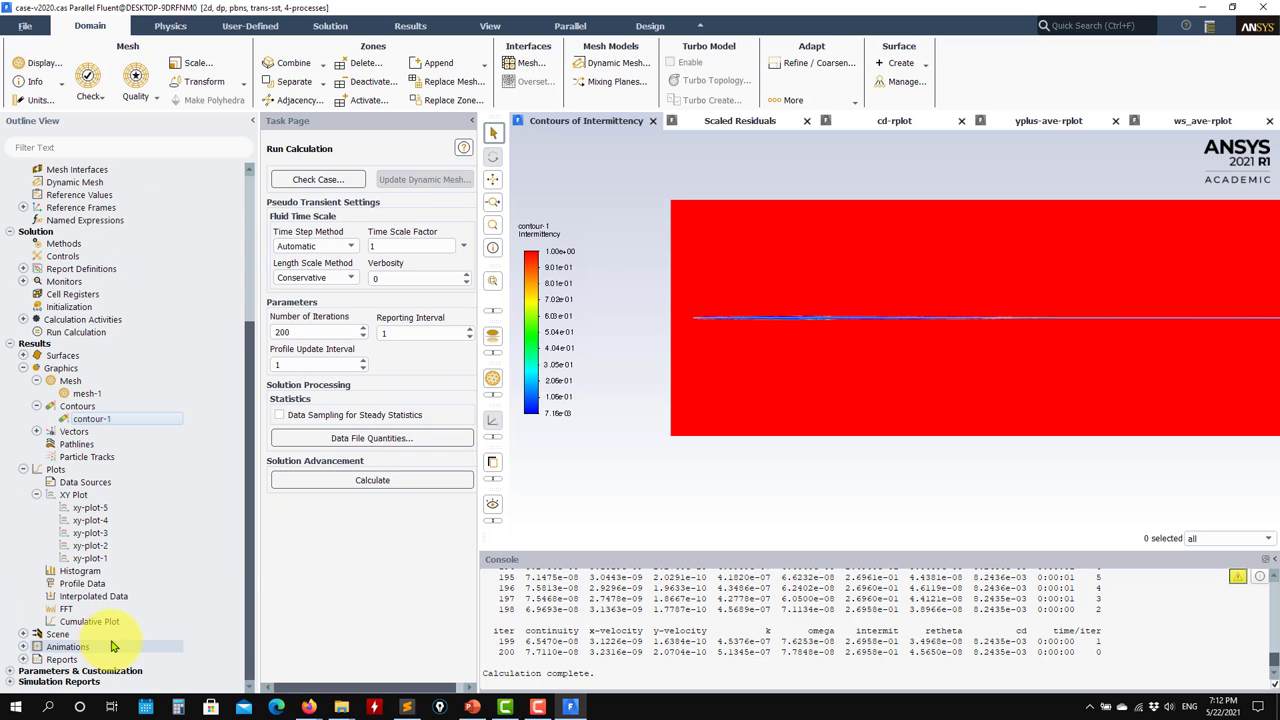
{"action": "double_click", "coordinate": [95, 558]}
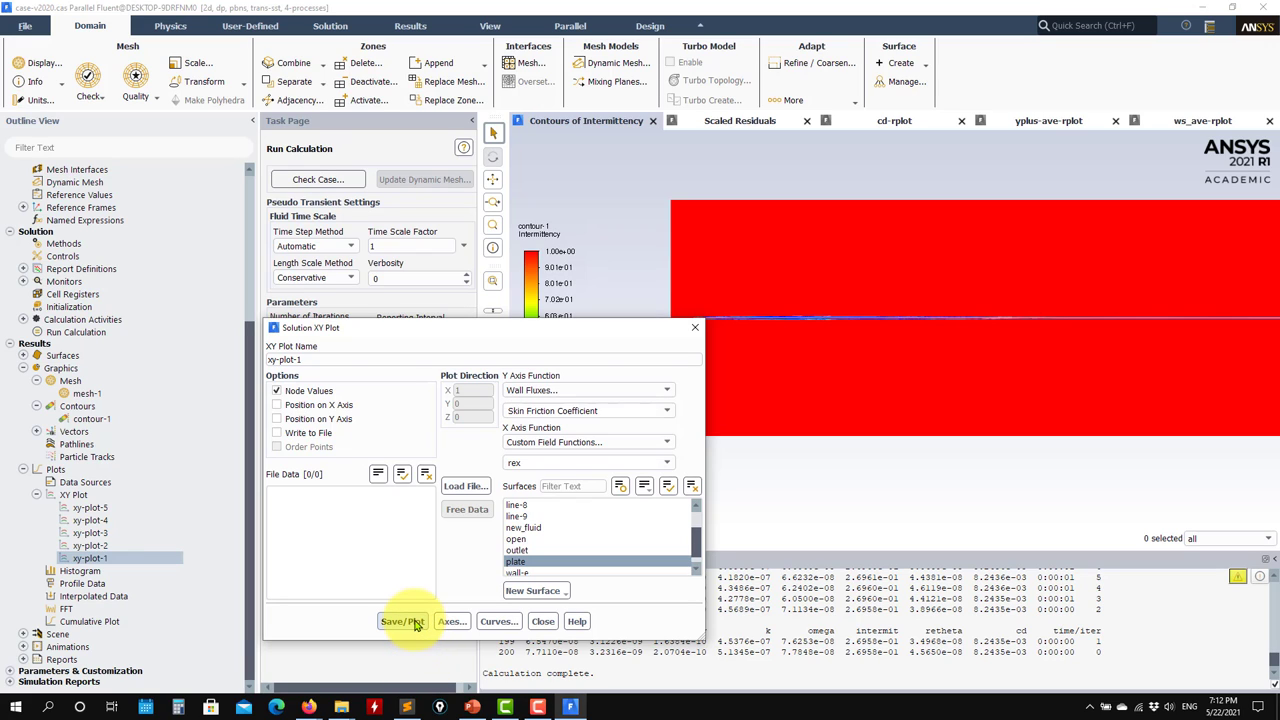
{"action": "left_click", "coordinate": [405, 621]}
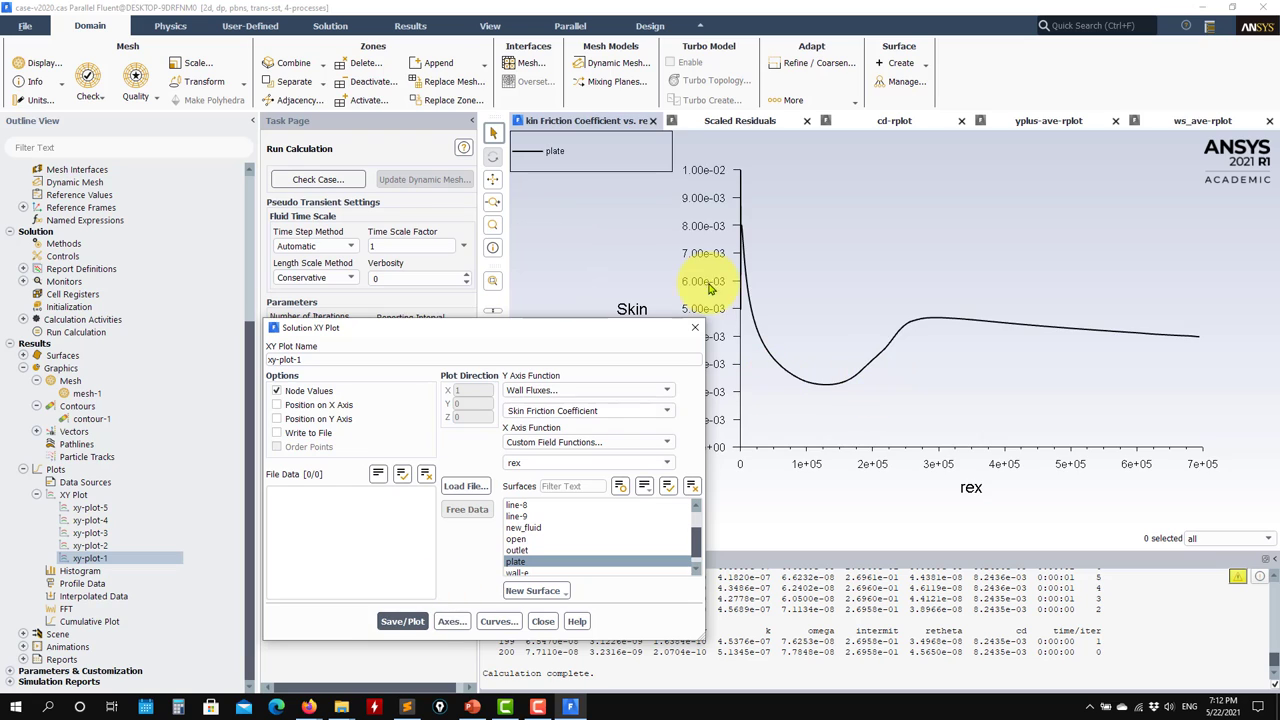
{"action": "left_click", "coordinate": [352, 710]}
{"action": "left_click", "coordinate": [415, 650]}
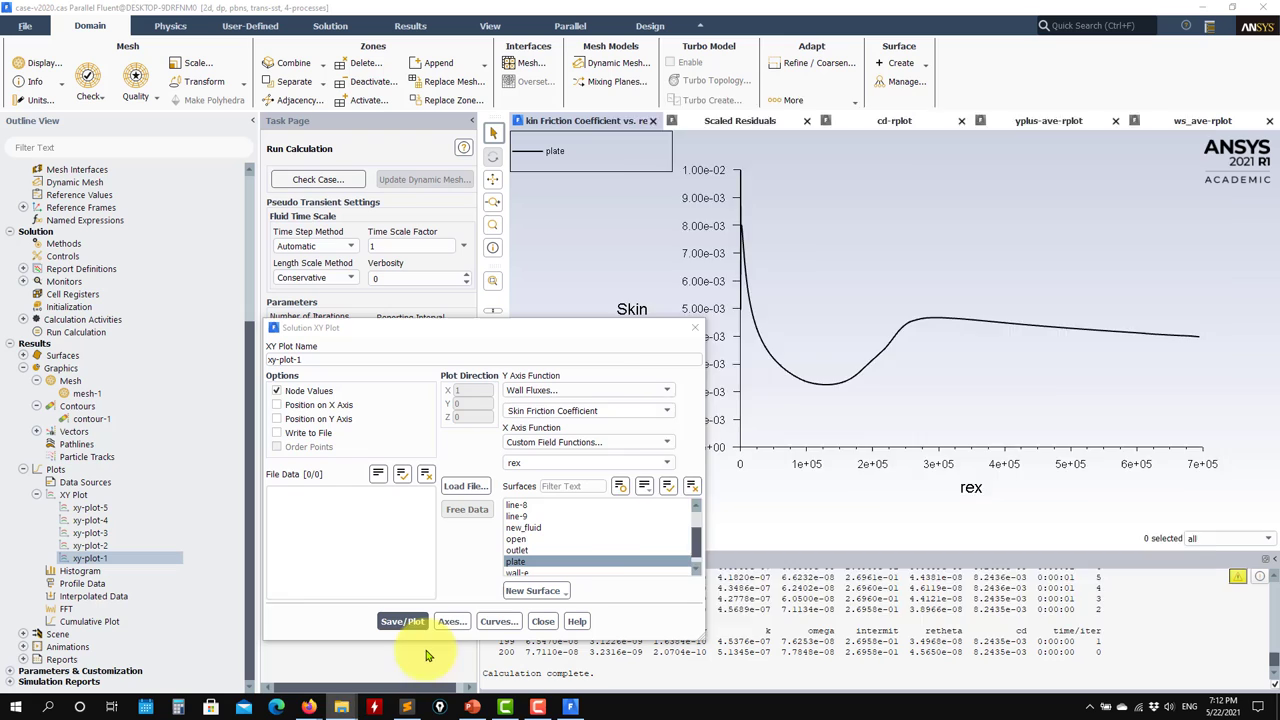
Step: Open the validation_data folder to check the experimental .xy files, then minimize Explorer
{"action": "double_click", "coordinate": [870, 262]}
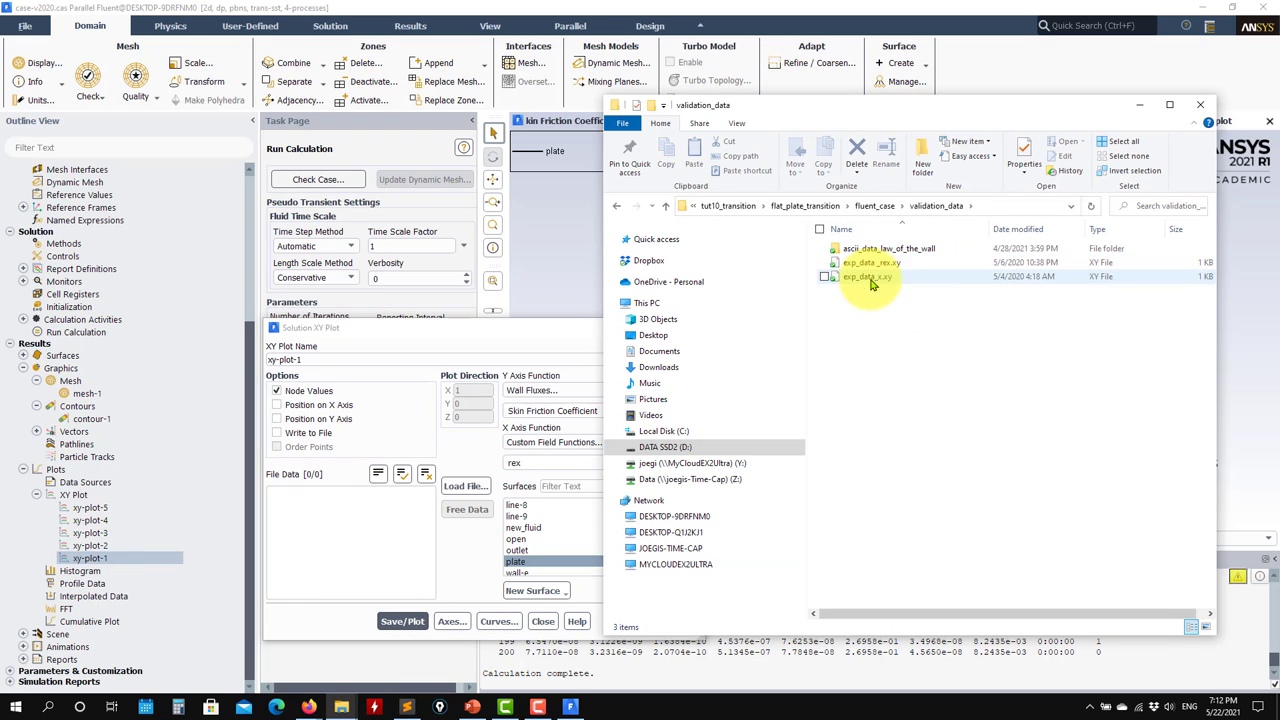
{"action": "left_click", "coordinate": [1139, 105]}
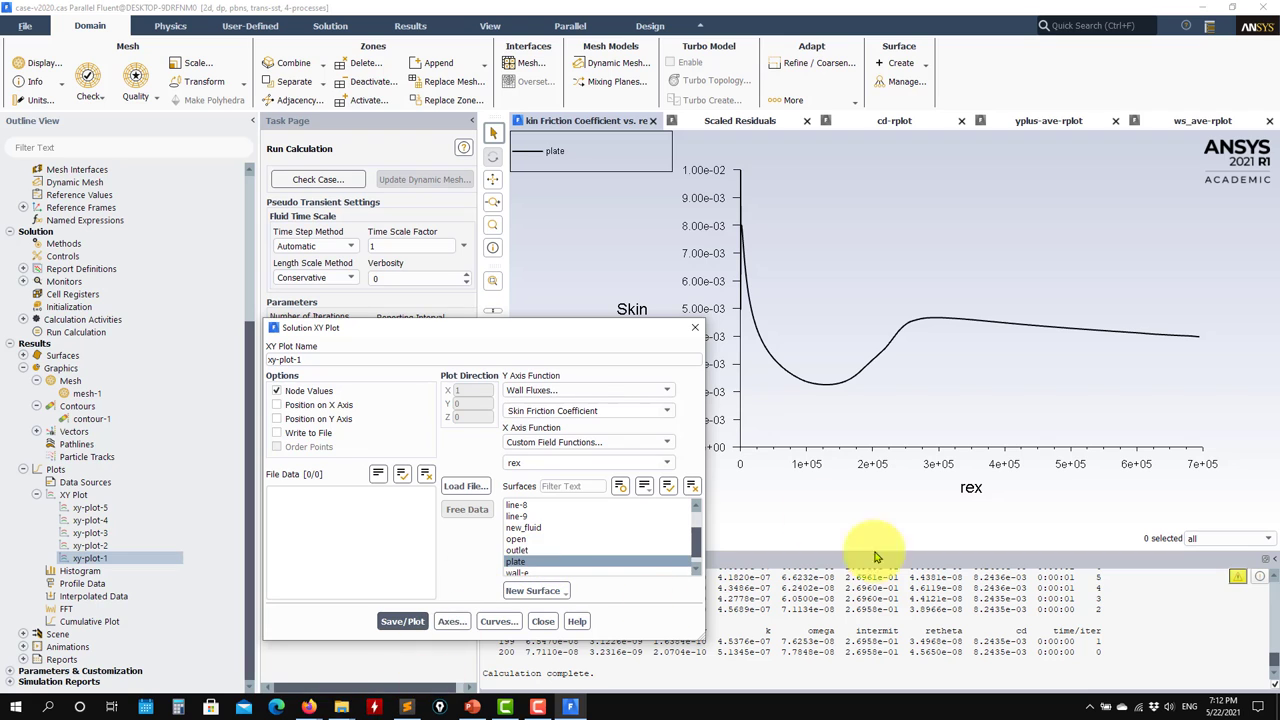
{"action": "mouse_move", "coordinate": [341, 707]}
{"action": "left_click", "coordinate": [415, 666]}
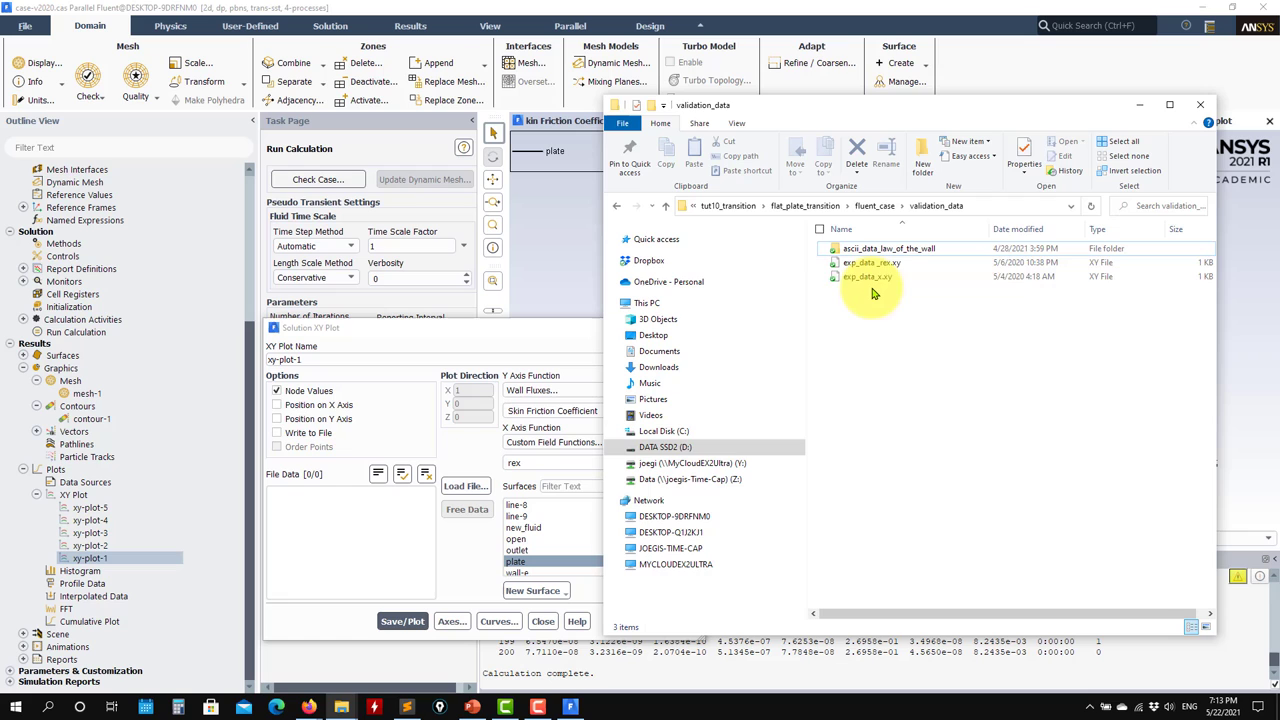
{"action": "left_click", "coordinate": [1140, 106]}
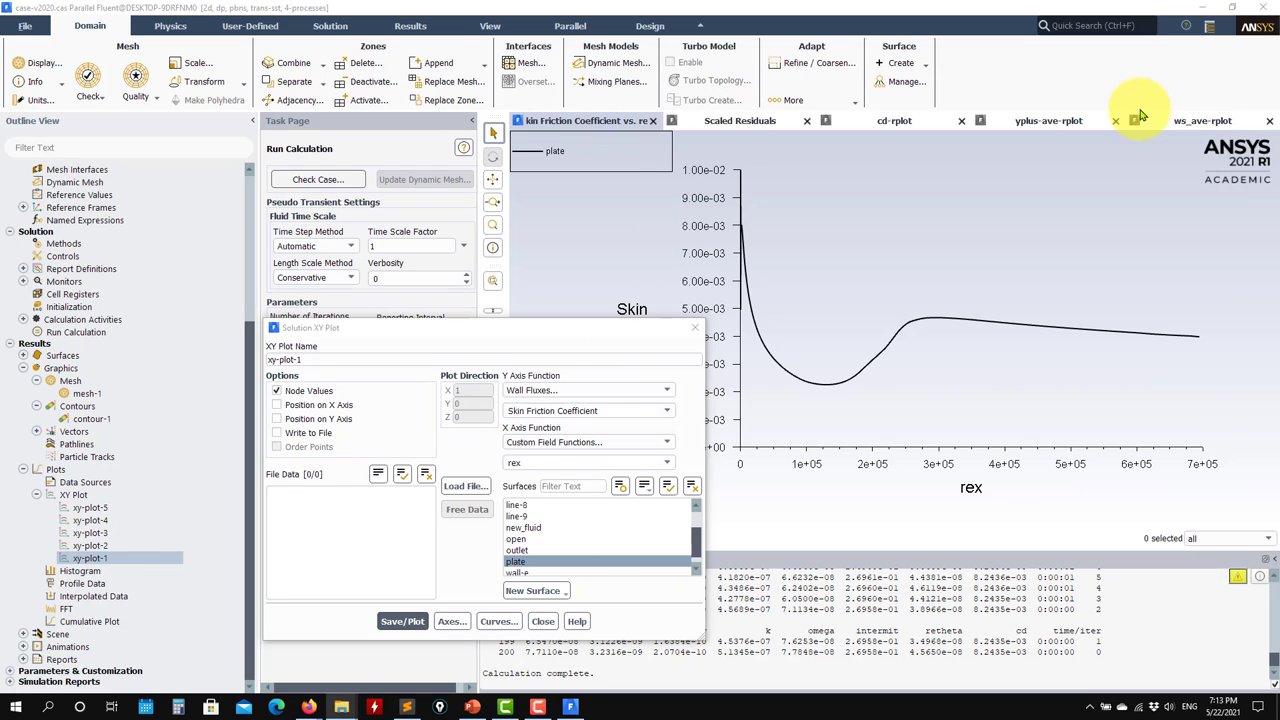
Step: Overlay exp_data_rex.xy points on the rex plot, then plot uplus versus yplus for line-8 from xy-plot-2
{"action": "left_click", "coordinate": [462, 487]}
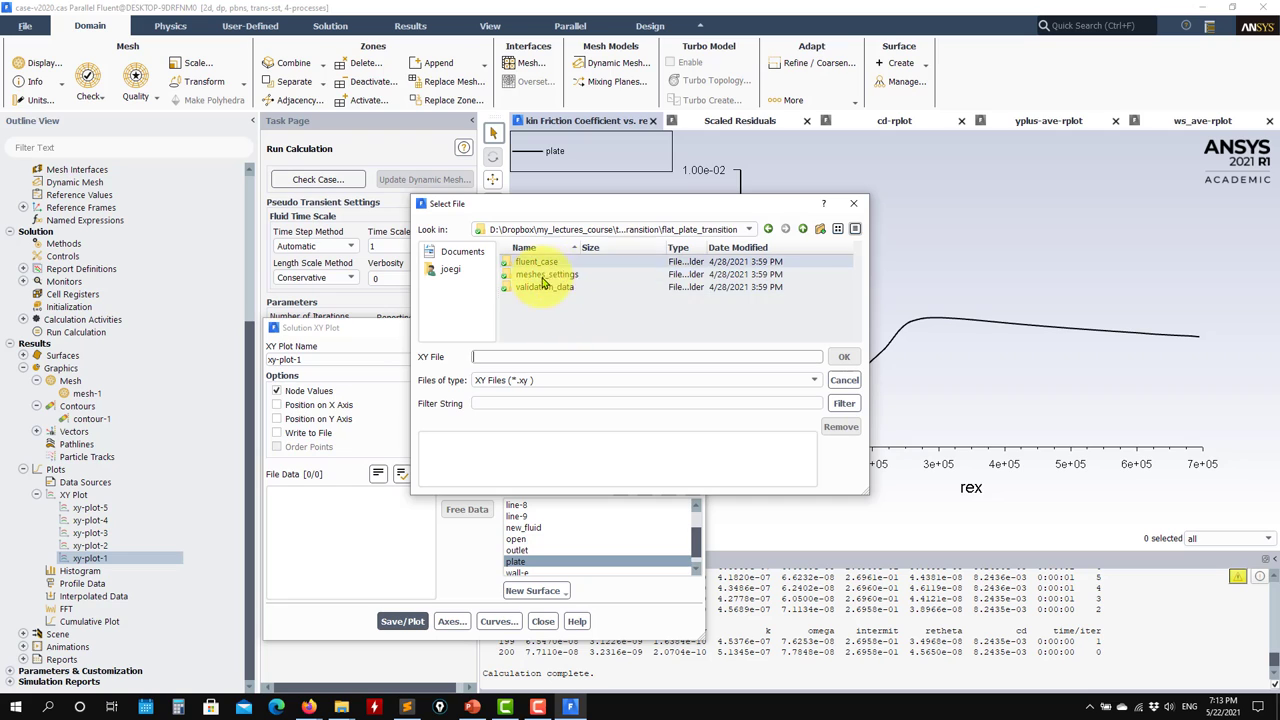
{"action": "double_click", "coordinate": [541, 288]}
{"action": "left_click", "coordinate": [547, 274]}
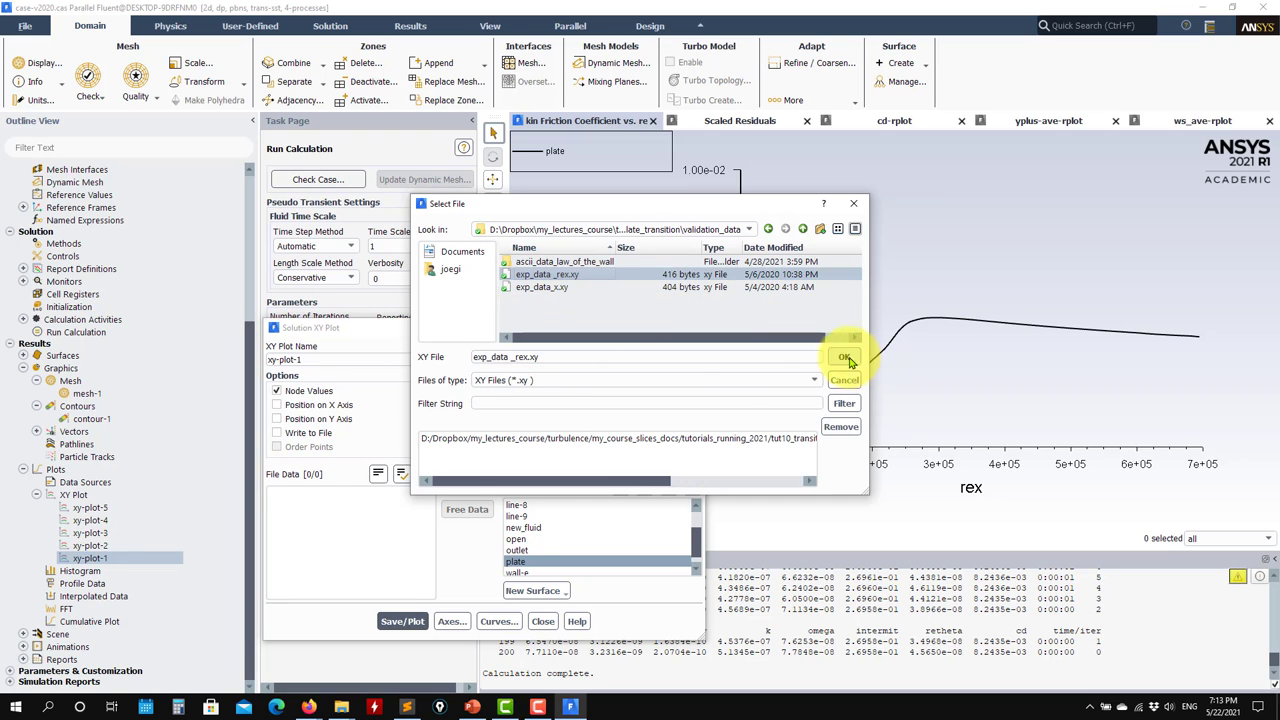
{"action": "left_click", "coordinate": [845, 358]}
{"action": "left_click", "coordinate": [404, 620]}
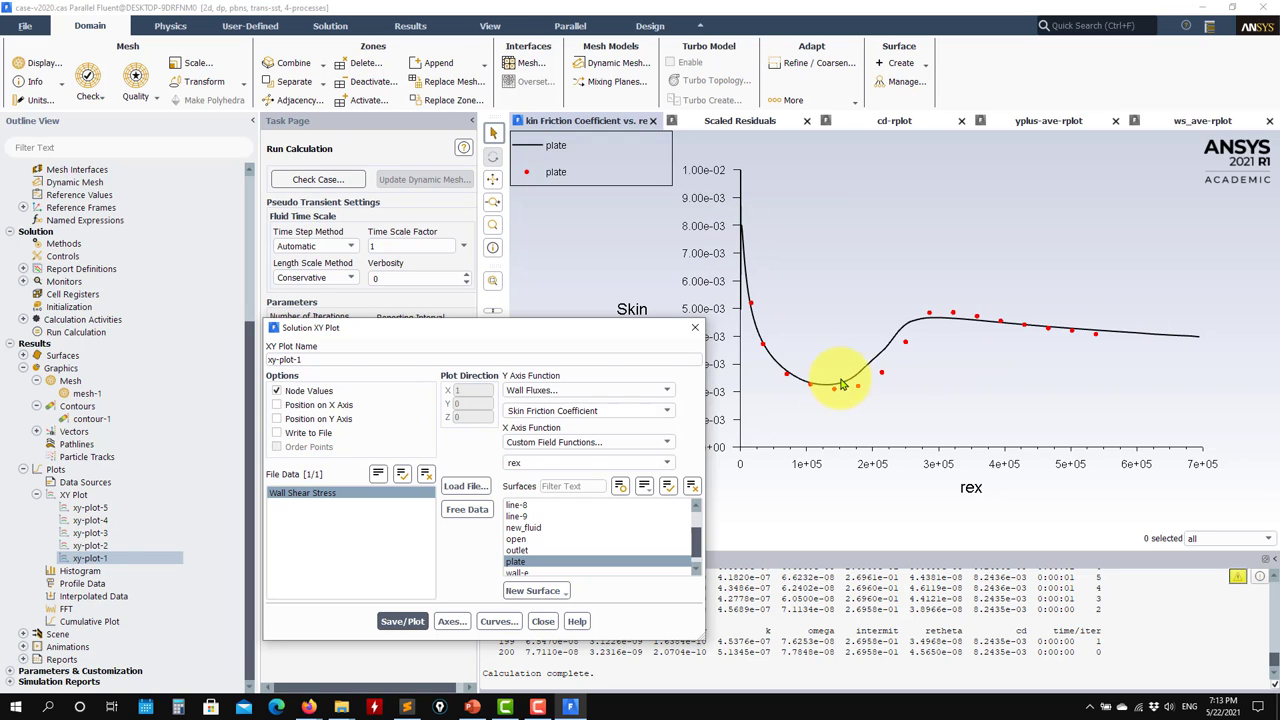
{"action": "double_click", "coordinate": [88, 546]}
{"action": "left_click", "coordinate": [410, 622]}
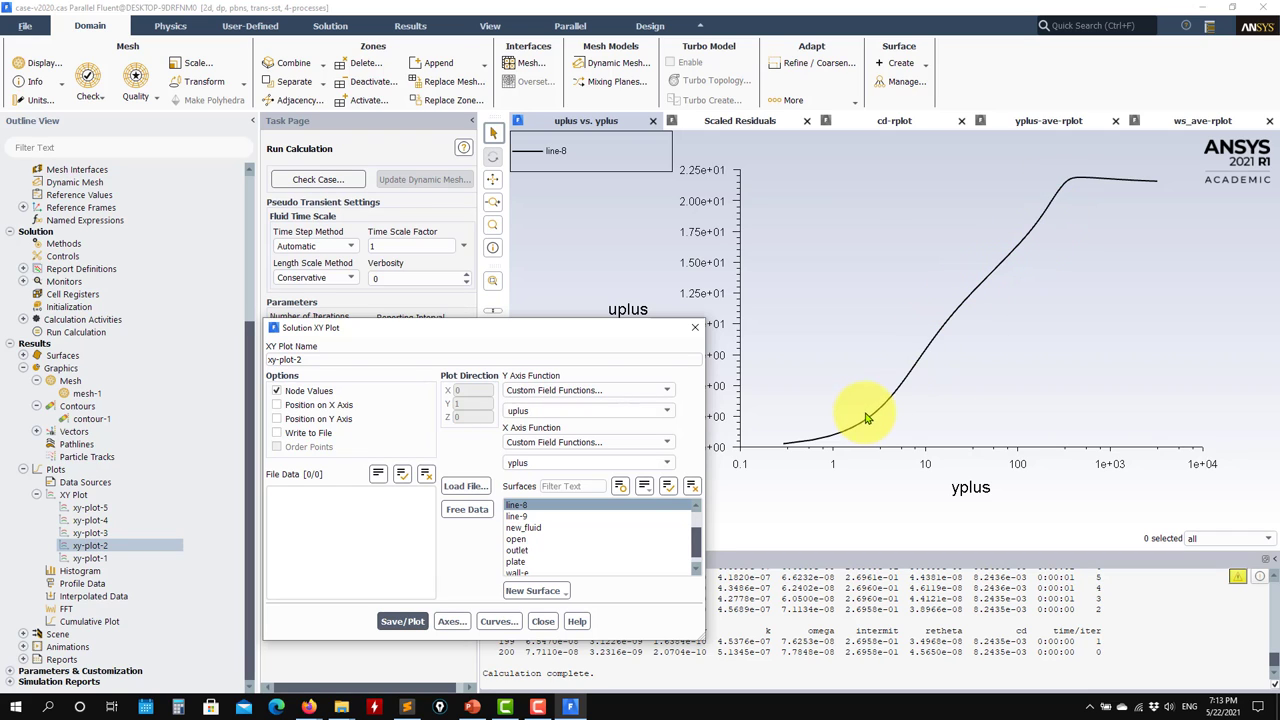
Step: Load wall_law_spalding.txt (All Files type) into xy-plot-2 and replot it over the line-8 profile
{"action": "left_click", "coordinate": [466, 487]}
{"action": "double_click", "coordinate": [557, 262]}
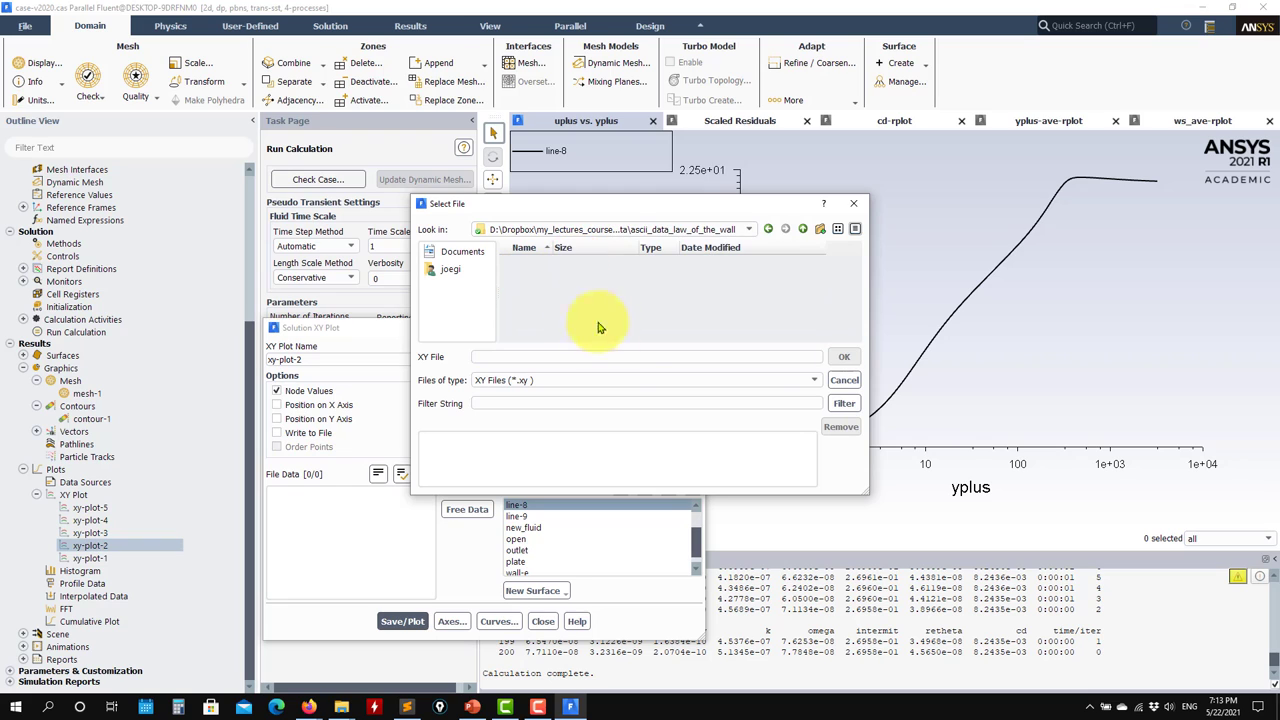
{"action": "left_click", "coordinate": [844, 379]}
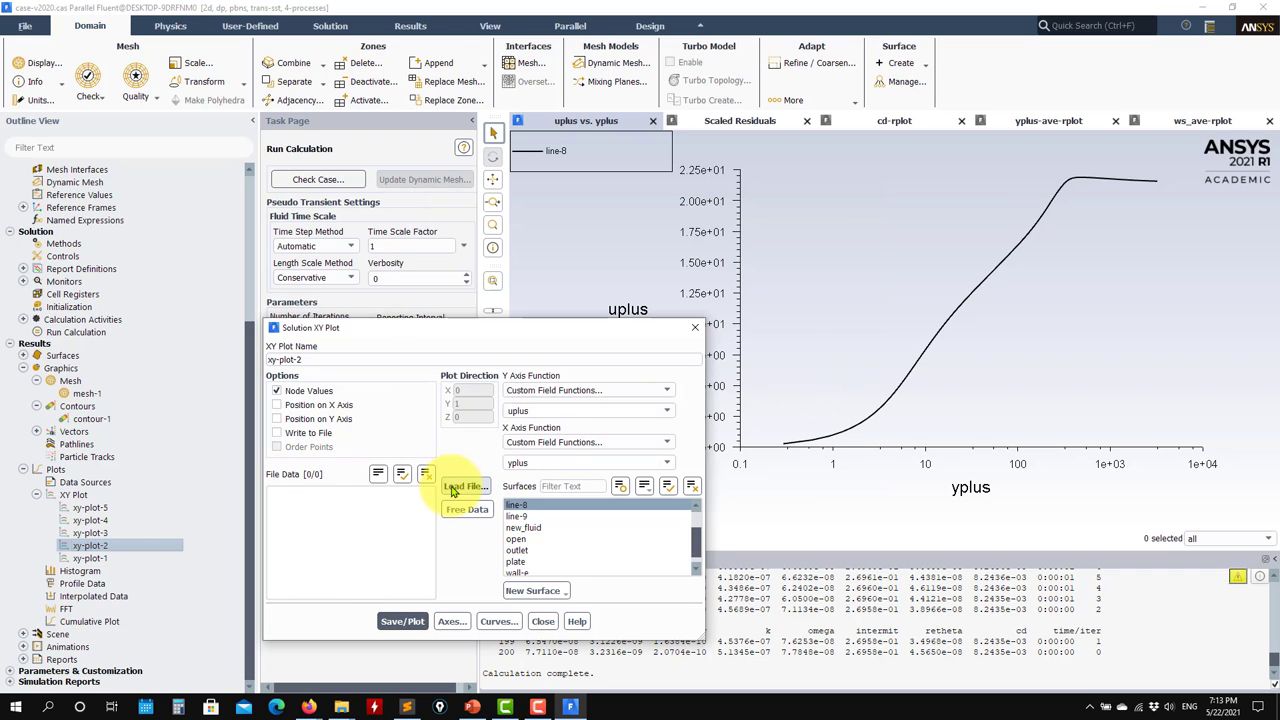
{"action": "left_click", "coordinate": [452, 489]}
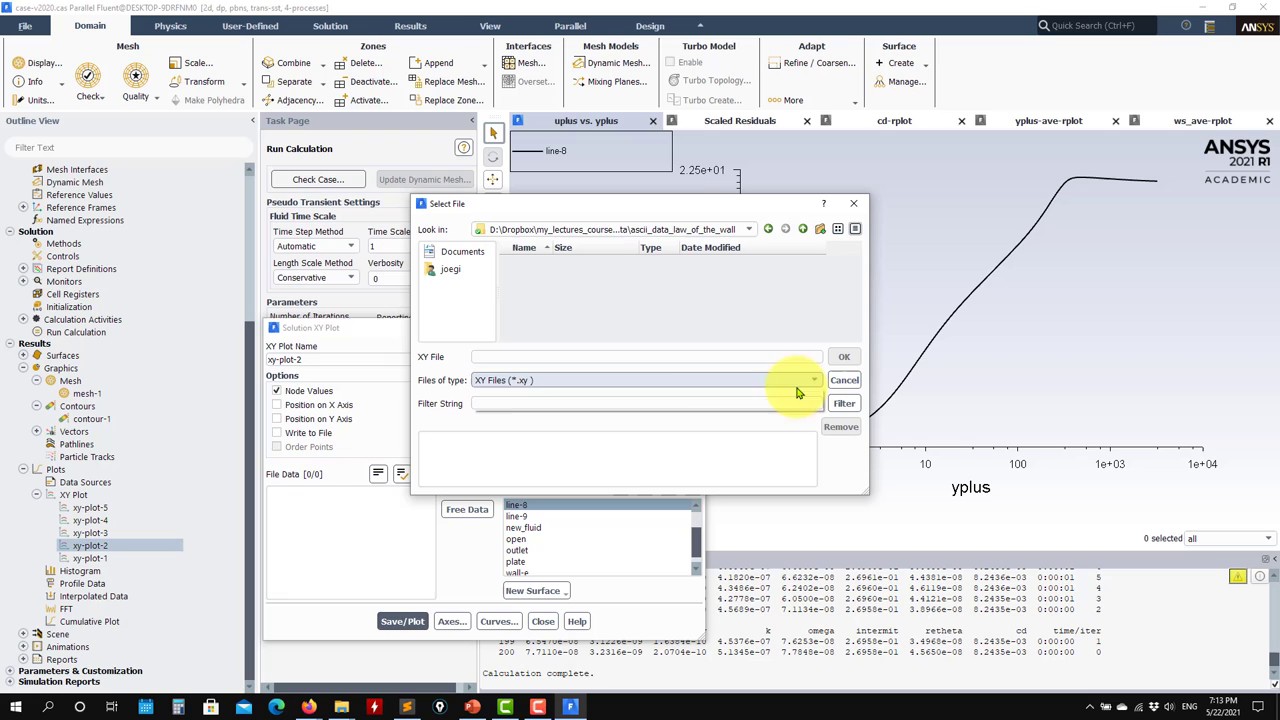
{"action": "left_click", "coordinate": [525, 380]}
{"action": "left_click", "coordinate": [520, 404]}
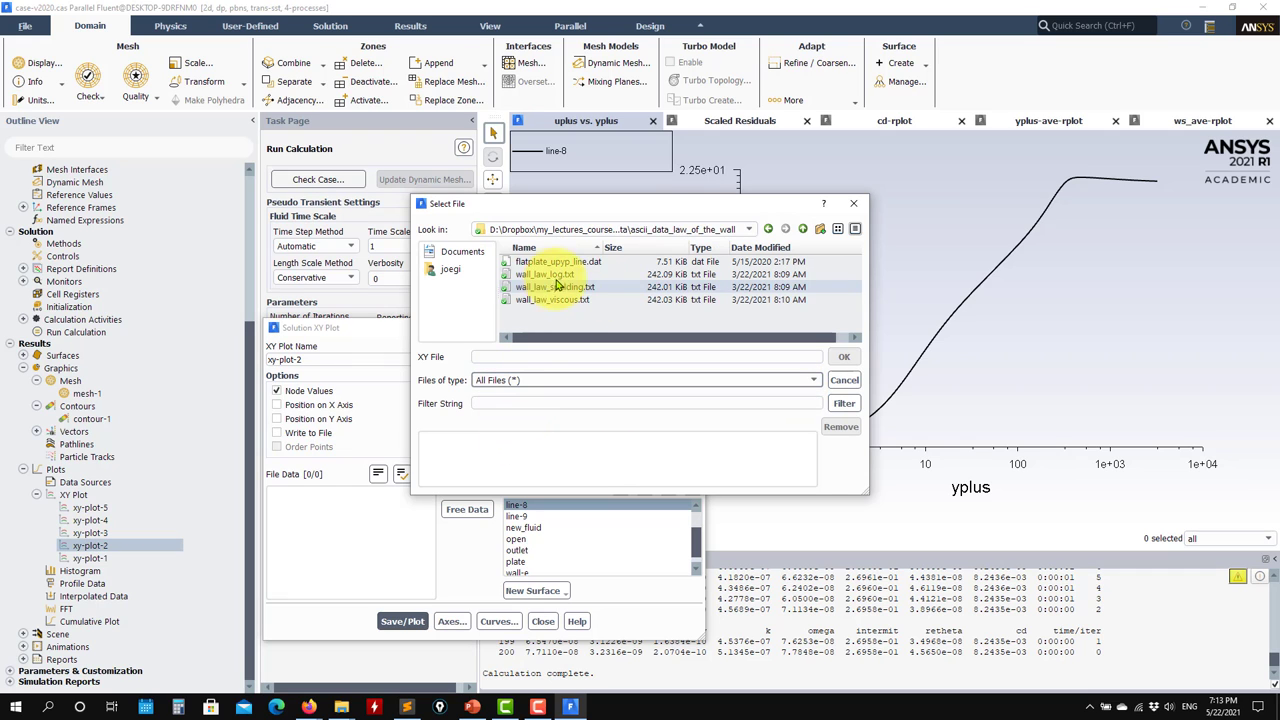
{"action": "left_click", "coordinate": [555, 287]}
{"action": "left_click", "coordinate": [844, 356]}
{"action": "left_click", "coordinate": [402, 621]}
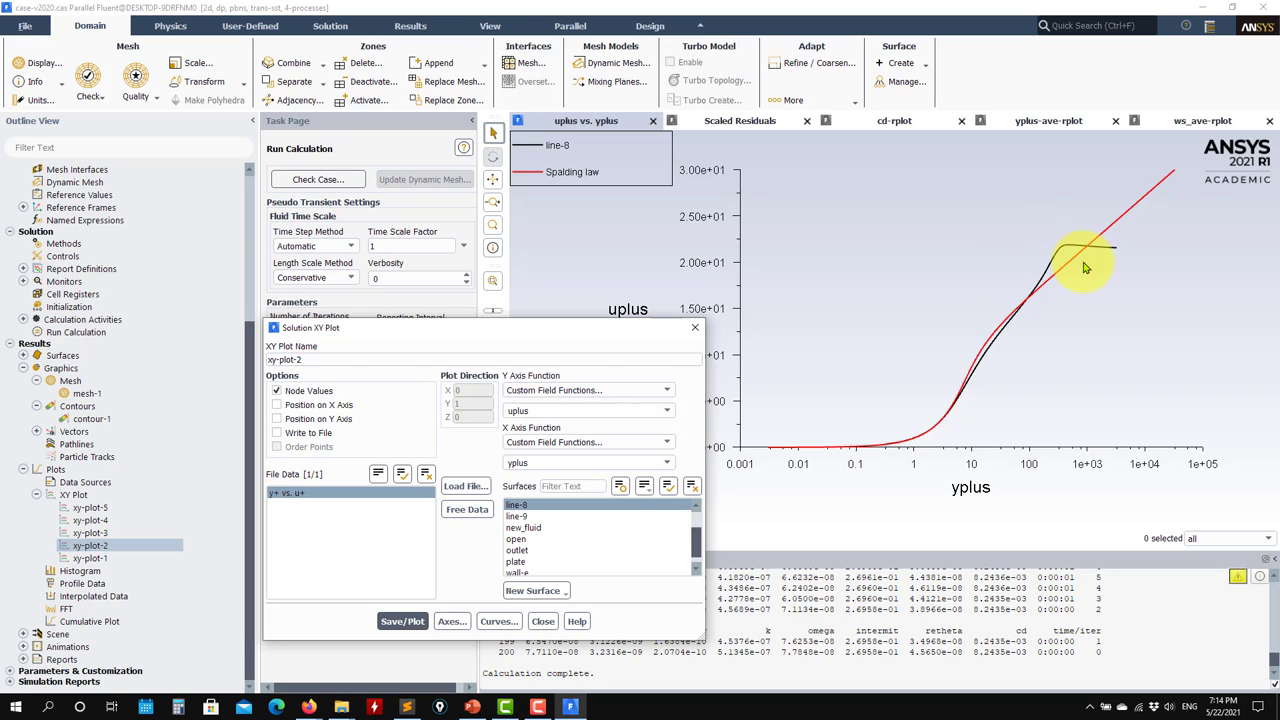
Step: Close xy-plot-2 and plot skin friction coefficient along the plate x-coordinate from xy-plot-3
{"action": "left_click", "coordinate": [465, 490]}
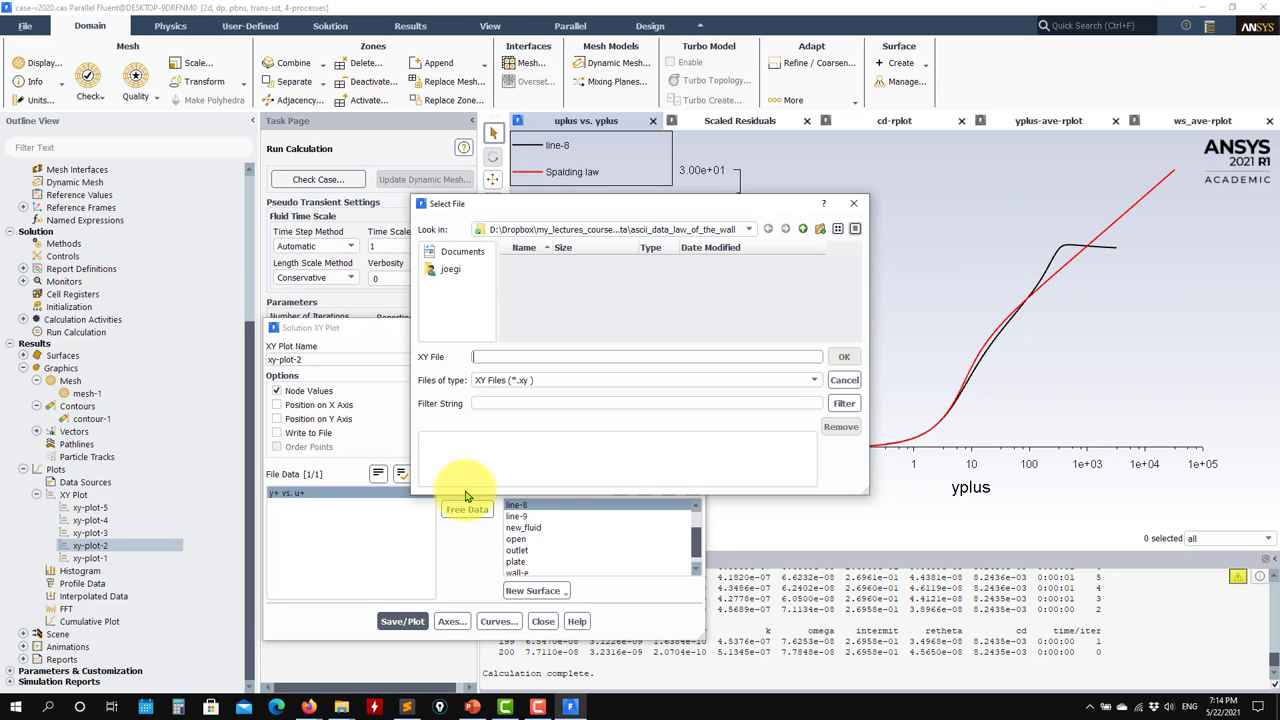
{"action": "left_click", "coordinate": [843, 392]}
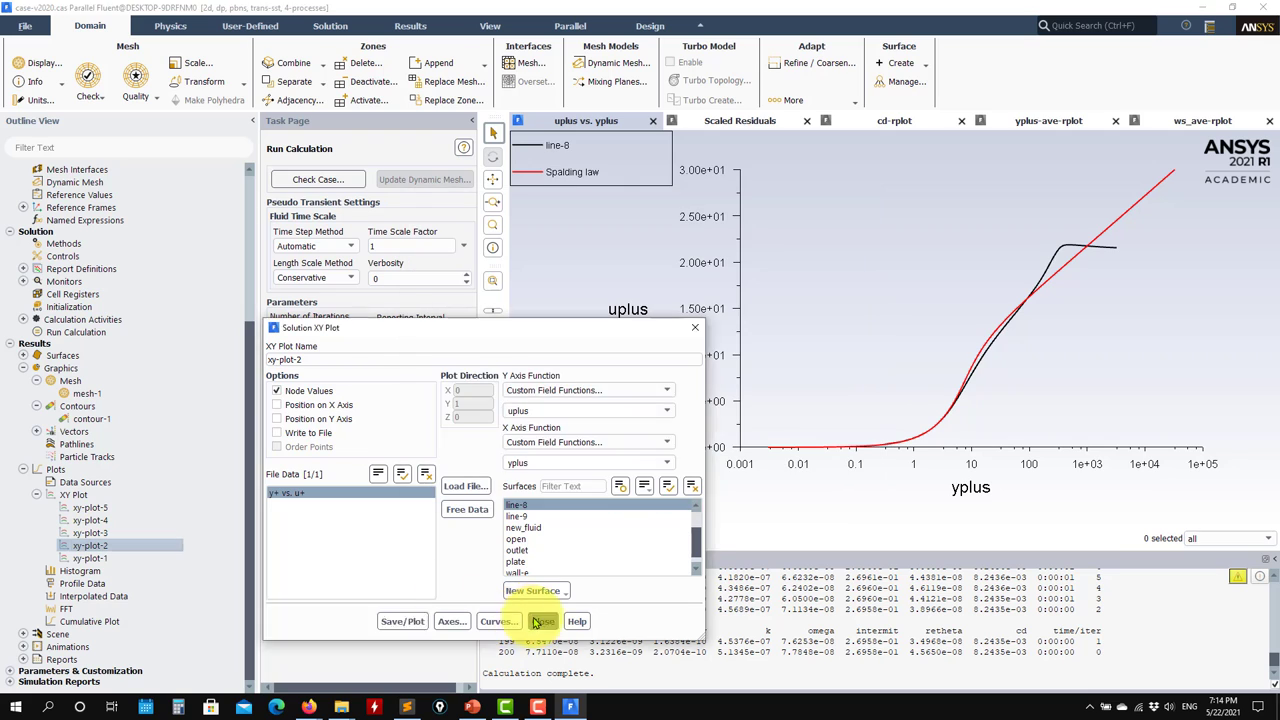
{"action": "left_click", "coordinate": [542, 621]}
{"action": "double_click", "coordinate": [90, 533]}
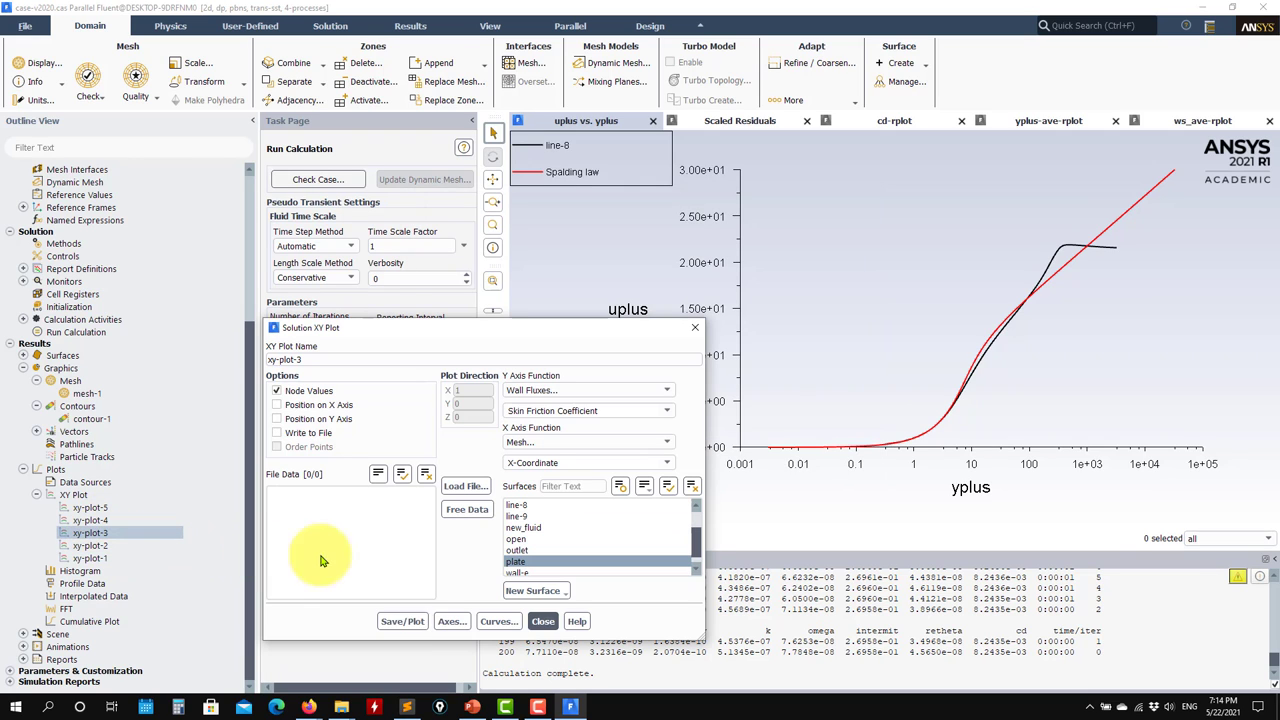
{"action": "left_click", "coordinate": [412, 626]}
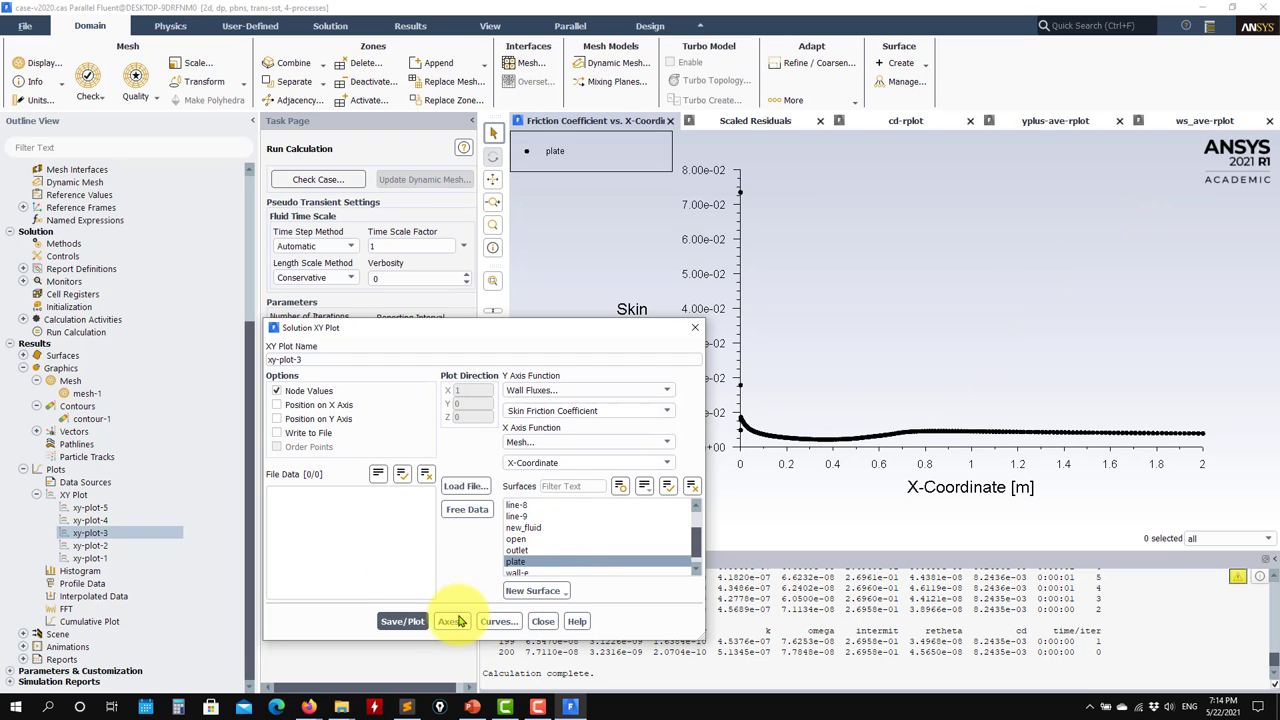
{"action": "left_click", "coordinate": [542, 621]}
Step: Plot uplus9 versus yplus9 for line-9 from xy-plot-4 with the Spalding law curve loaded
{"action": "double_click", "coordinate": [90, 520]}
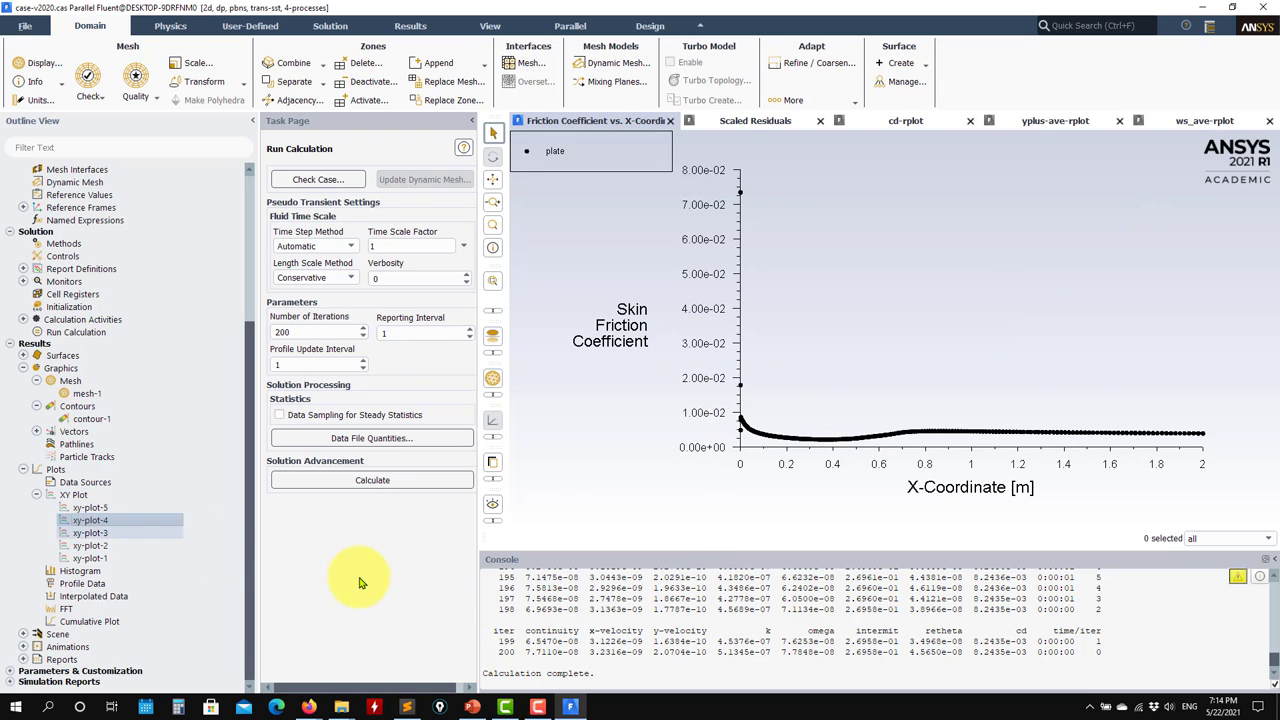
{"action": "left_click", "coordinate": [402, 621]}
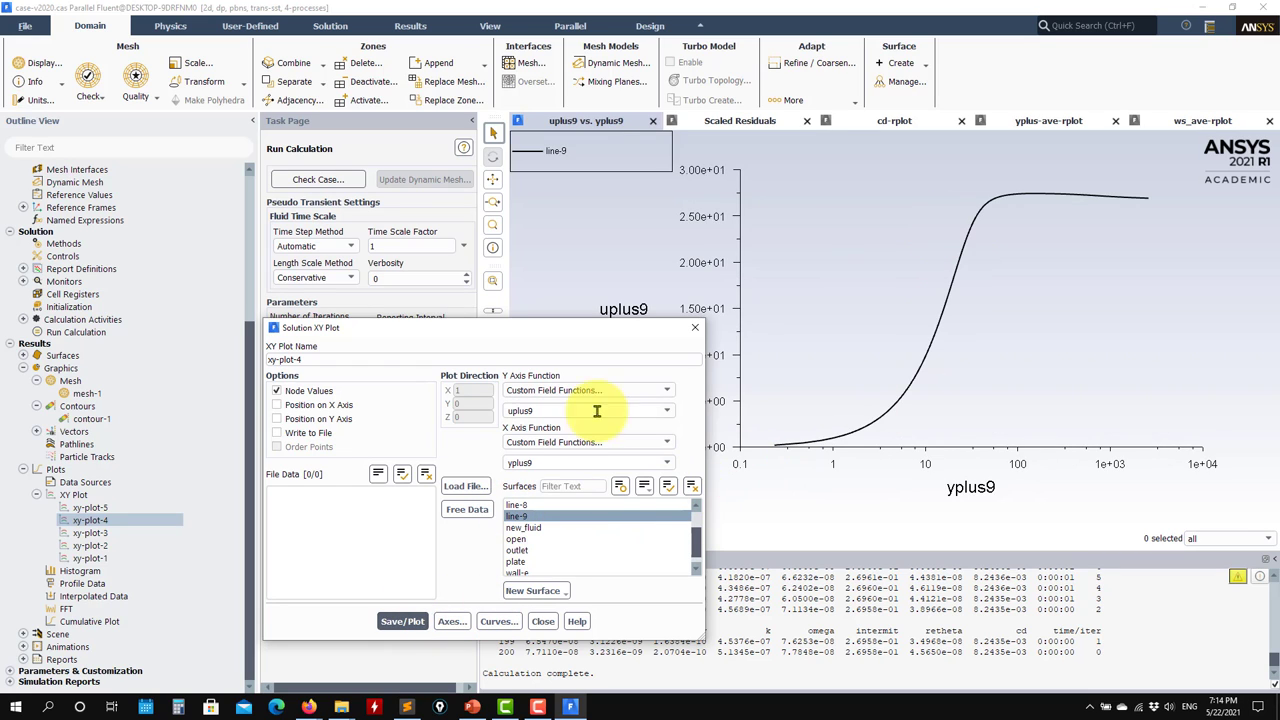
{"action": "left_click", "coordinate": [462, 486]}
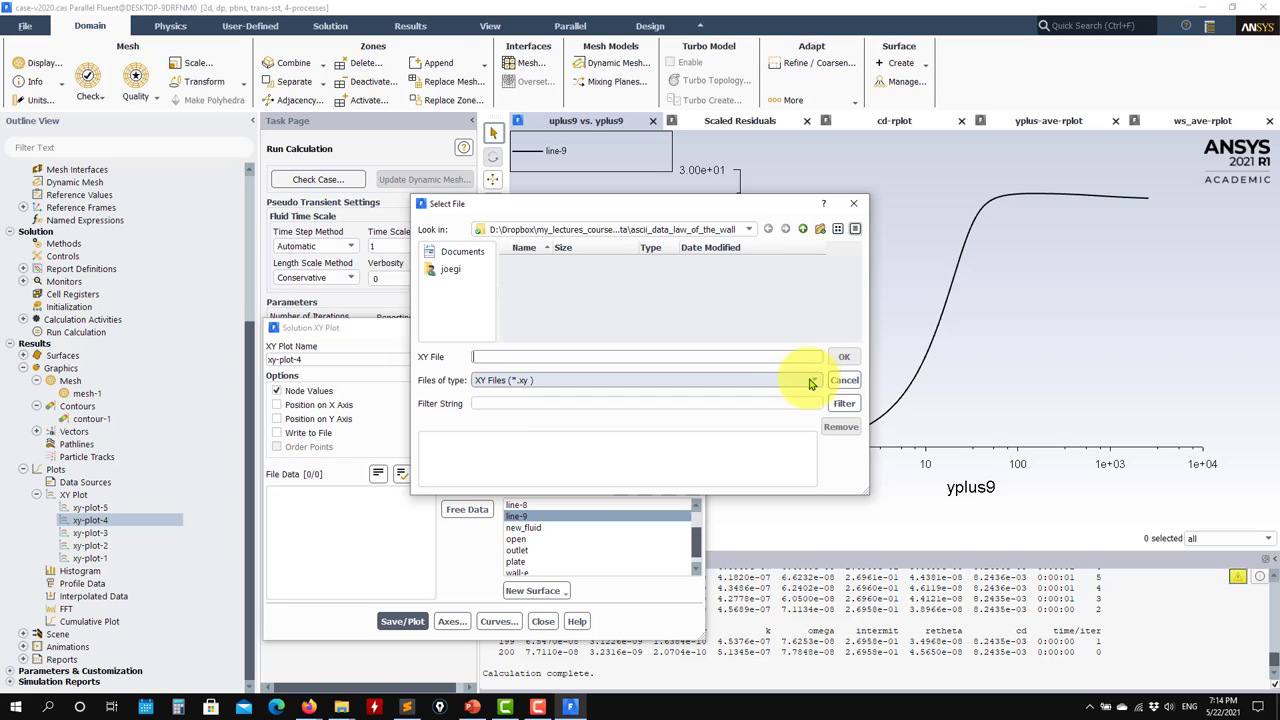
{"action": "left_click", "coordinate": [600, 380]}
{"action": "left_click", "coordinate": [505, 412]}
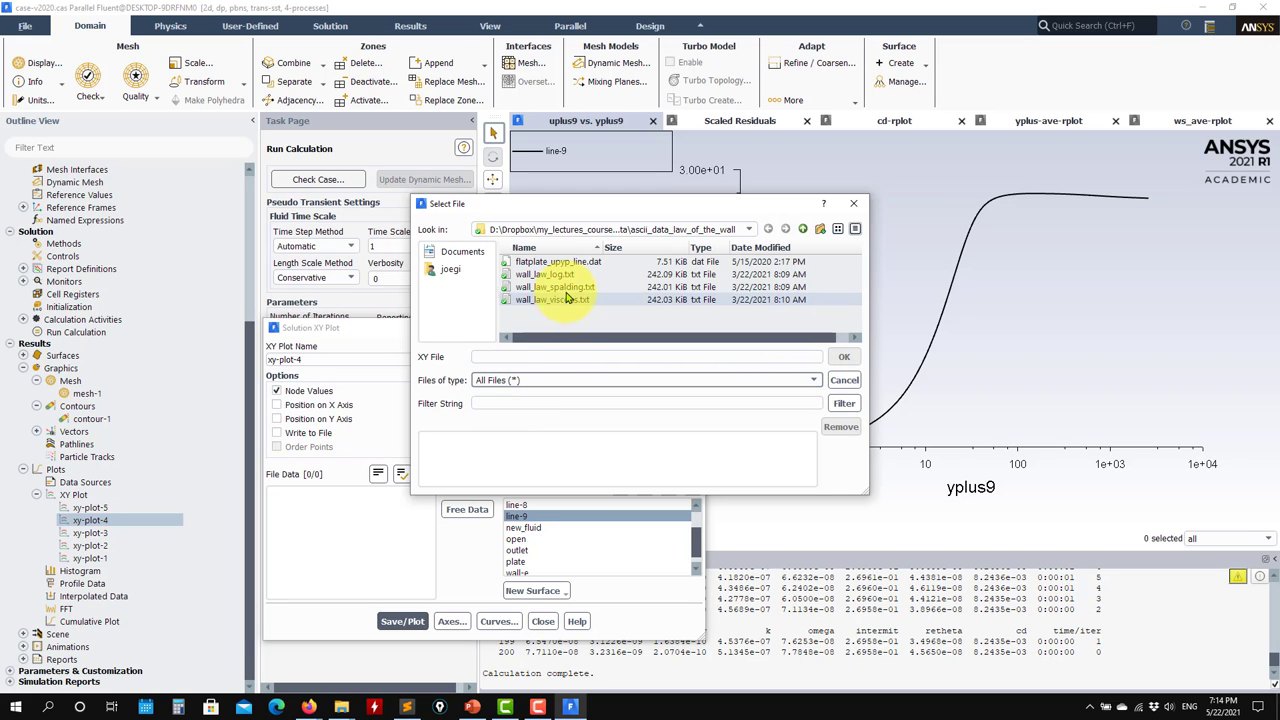
{"action": "double_click", "coordinate": [553, 287]}
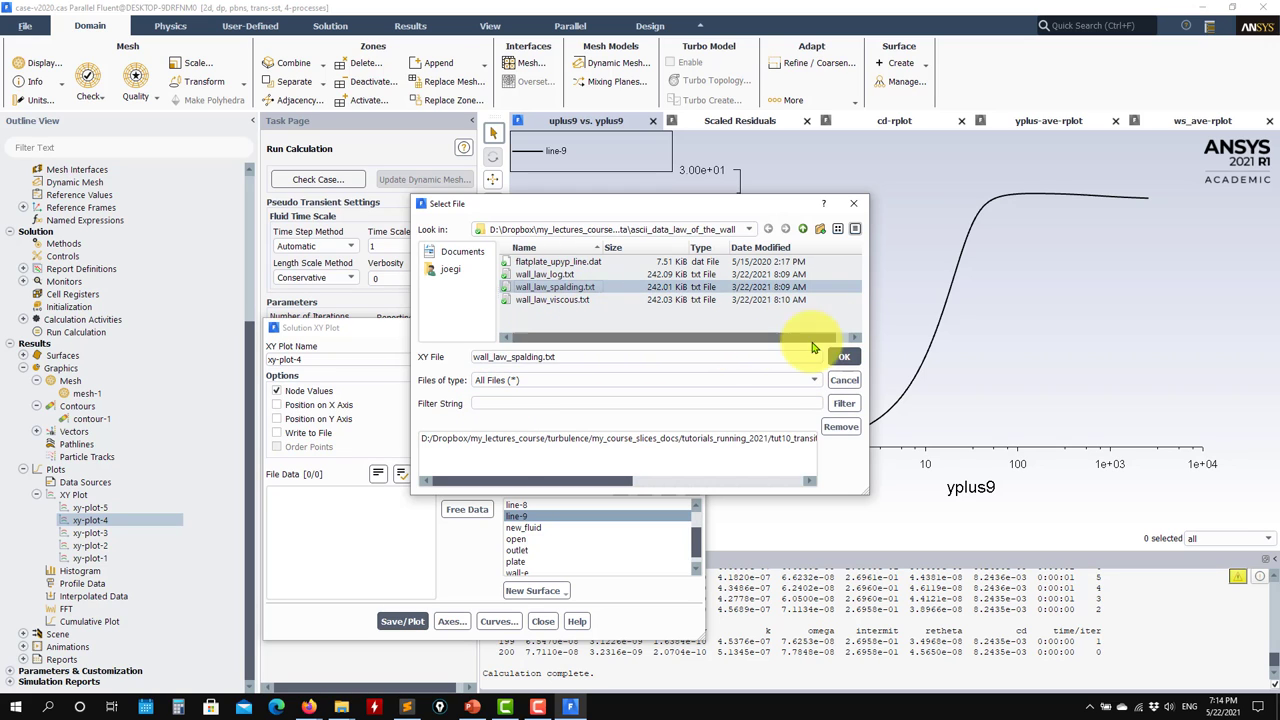
{"action": "left_click", "coordinate": [844, 356]}
{"action": "left_click", "coordinate": [402, 621]}
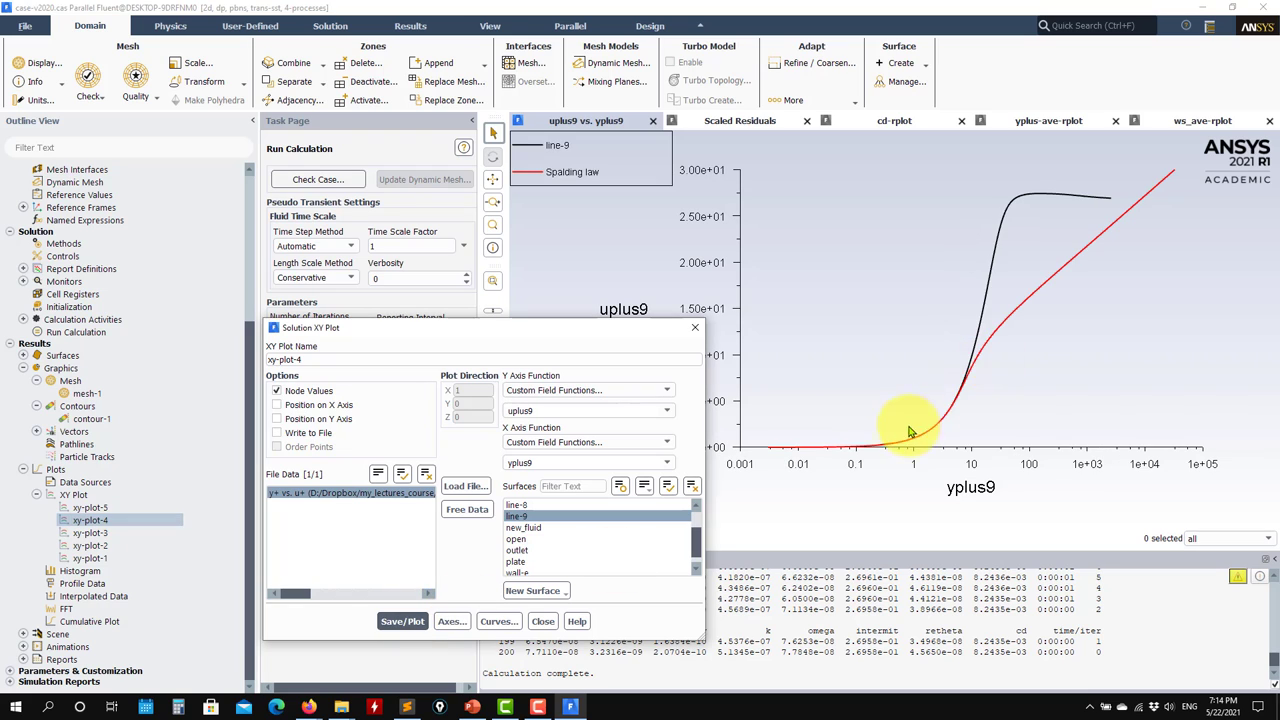
Step: Load the wall_law_log, wall_law_spalding and wall_law_viscous files, replot, and close the dialog
{"action": "left_click", "coordinate": [460, 488]}
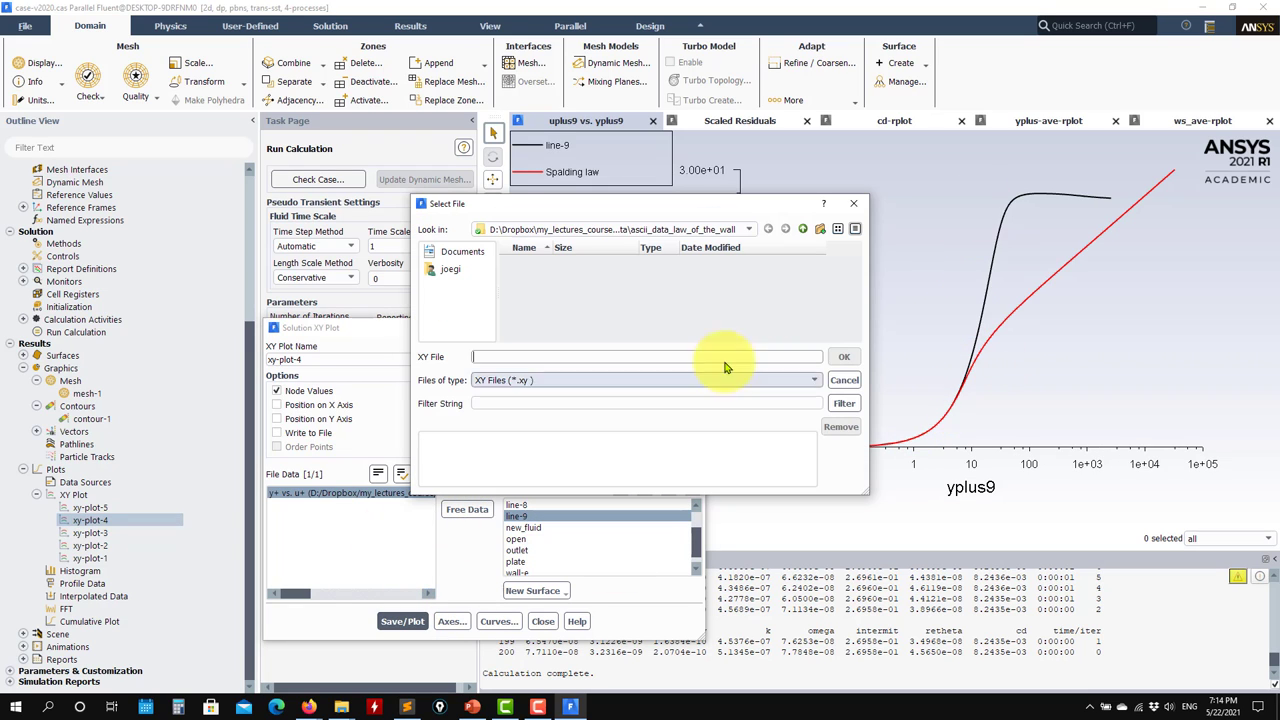
{"action": "left_click", "coordinate": [525, 380]}
{"action": "left_click", "coordinate": [525, 405]}
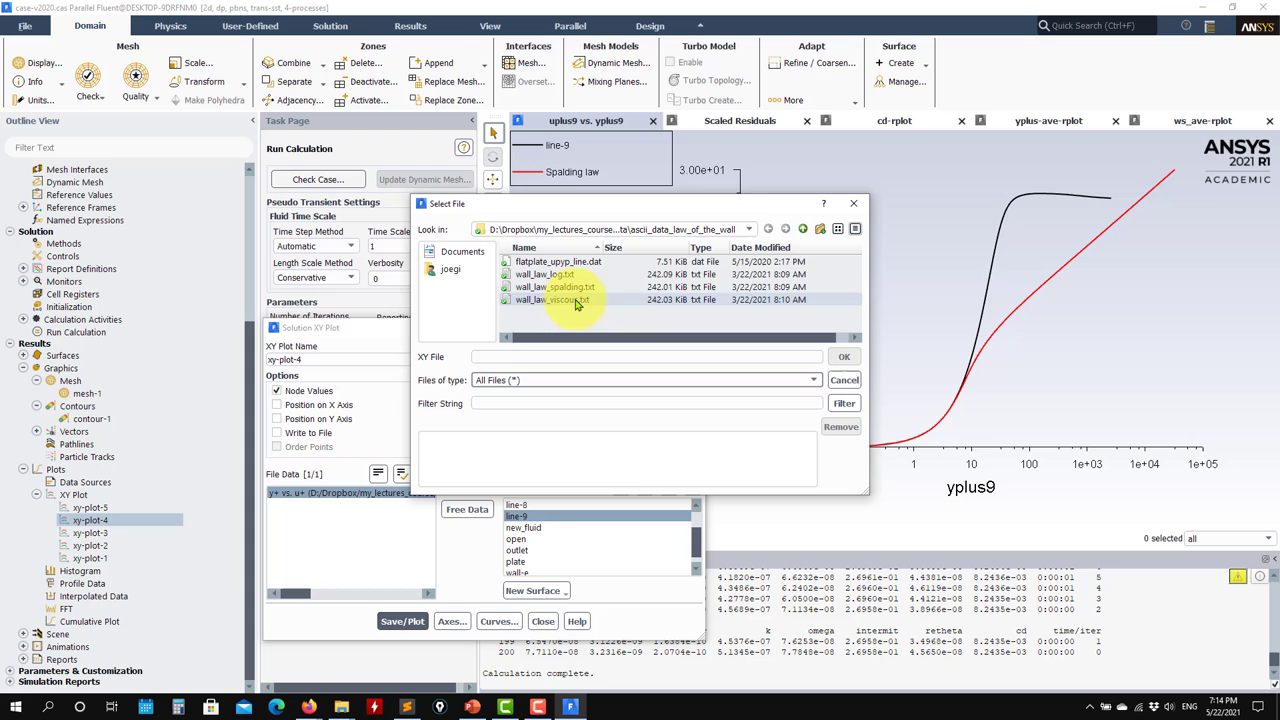
{"action": "double_click", "coordinate": [545, 274]}
{"action": "double_click", "coordinate": [555, 287]}
{"action": "double_click", "coordinate": [552, 299]}
{"action": "left_click", "coordinate": [838, 357]}
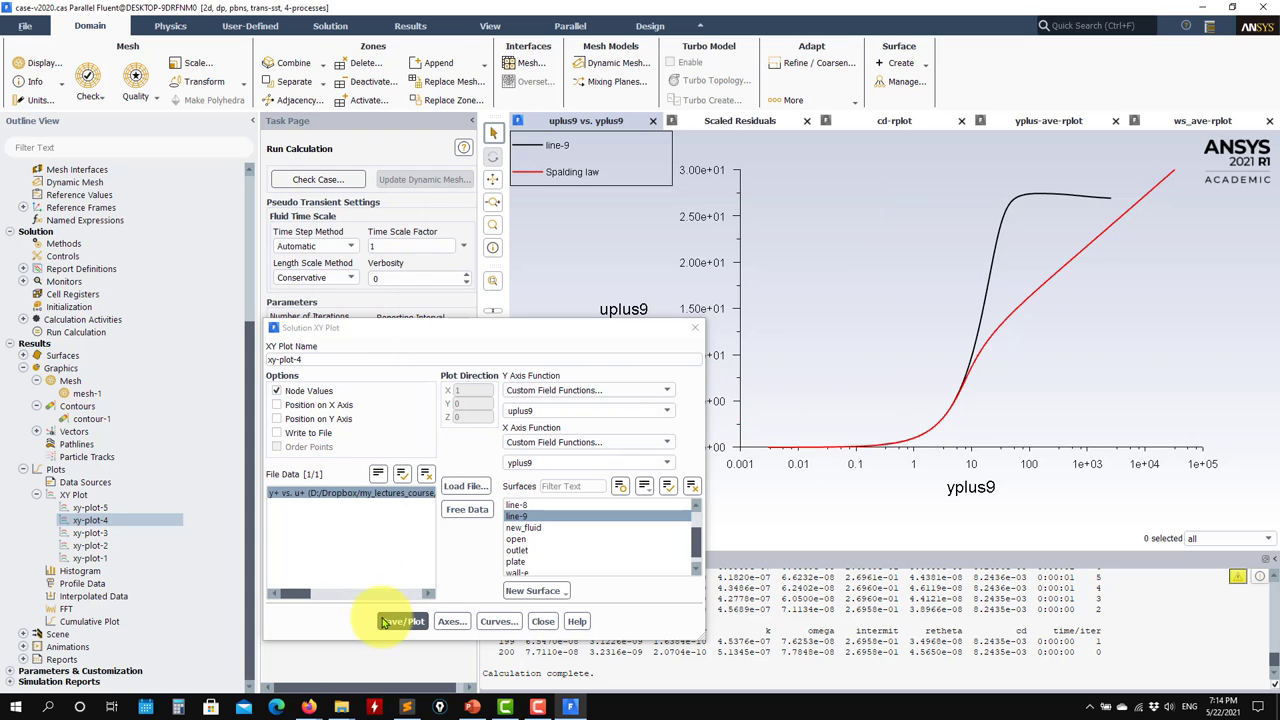
{"action": "left_click", "coordinate": [402, 621]}
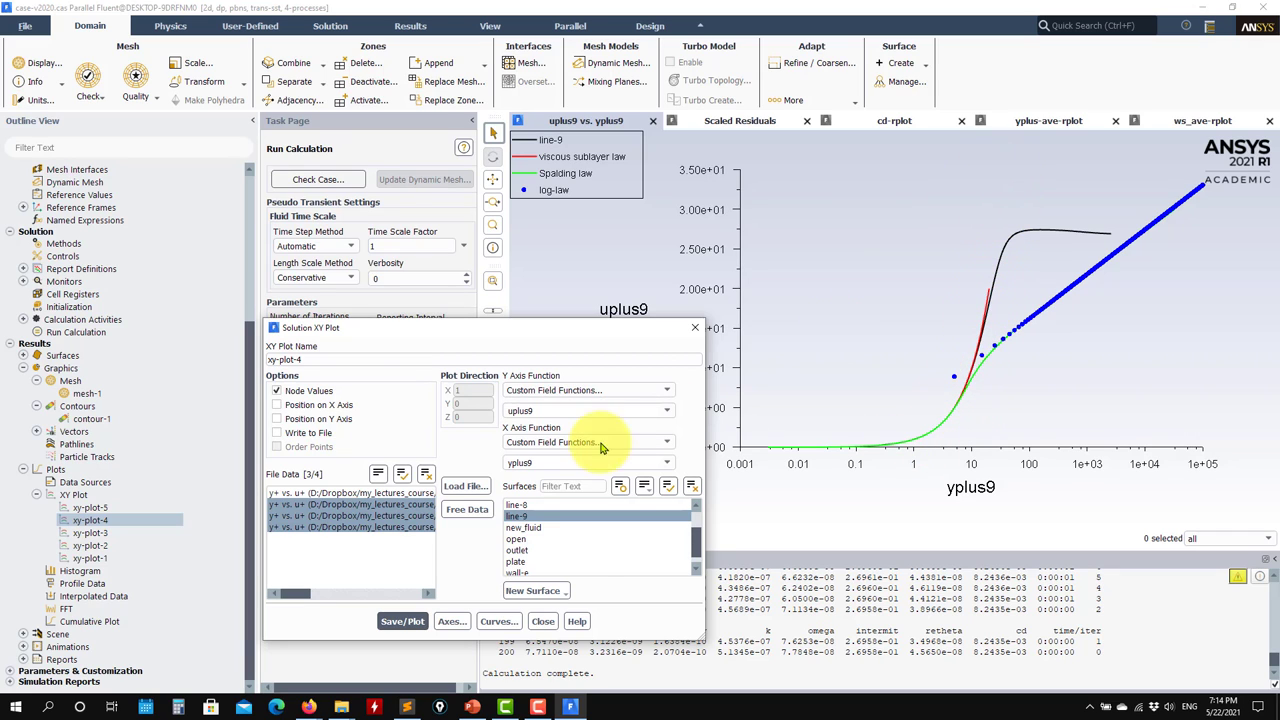
{"action": "left_click", "coordinate": [542, 621]}
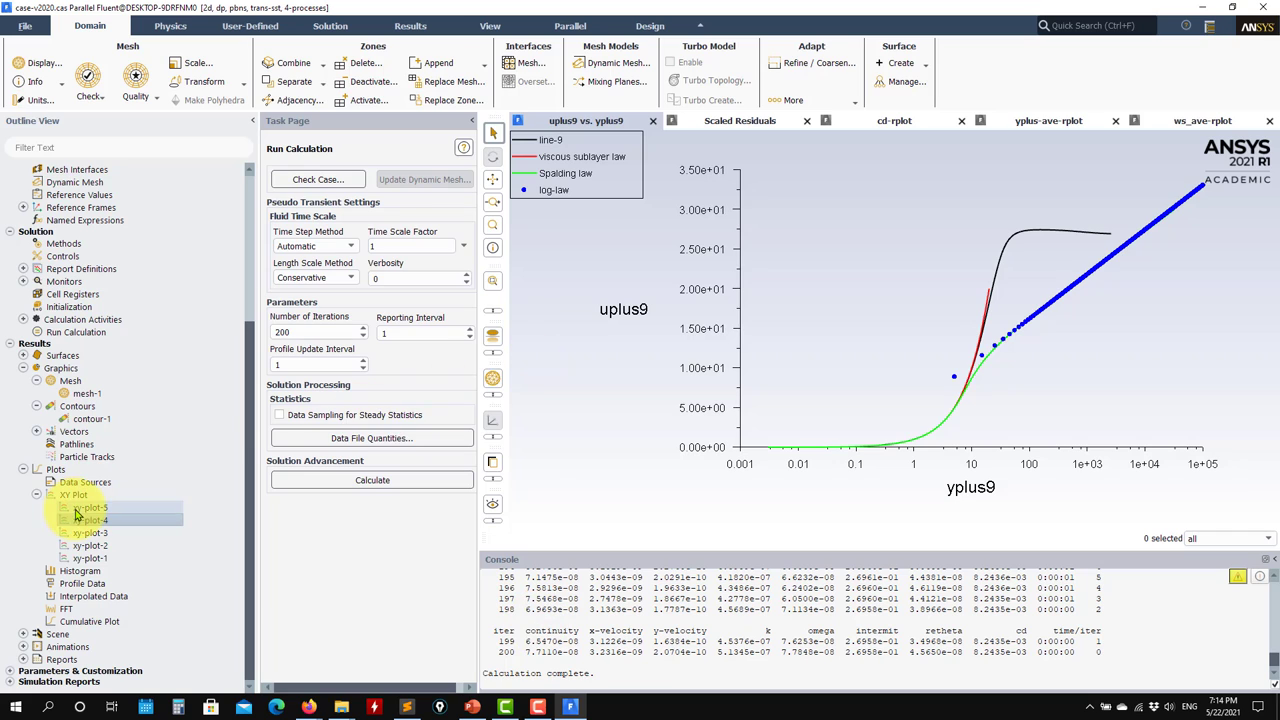
Step: Plot skin friction versus rex from xy-plot-1 with the laminar, SST, SST-intermittency and Transition SST solution files from outputs
{"action": "double_click", "coordinate": [88, 558]}
{"action": "left_click", "coordinate": [405, 621]}
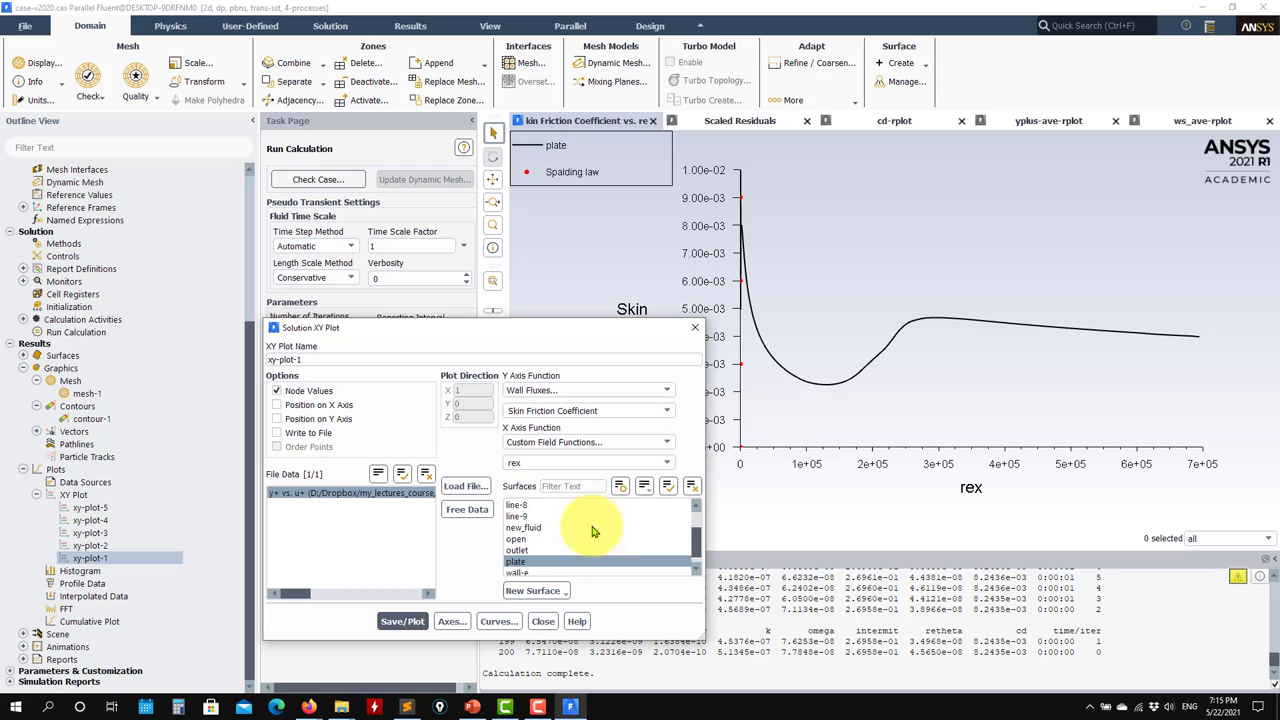
{"action": "left_click", "coordinate": [462, 486]}
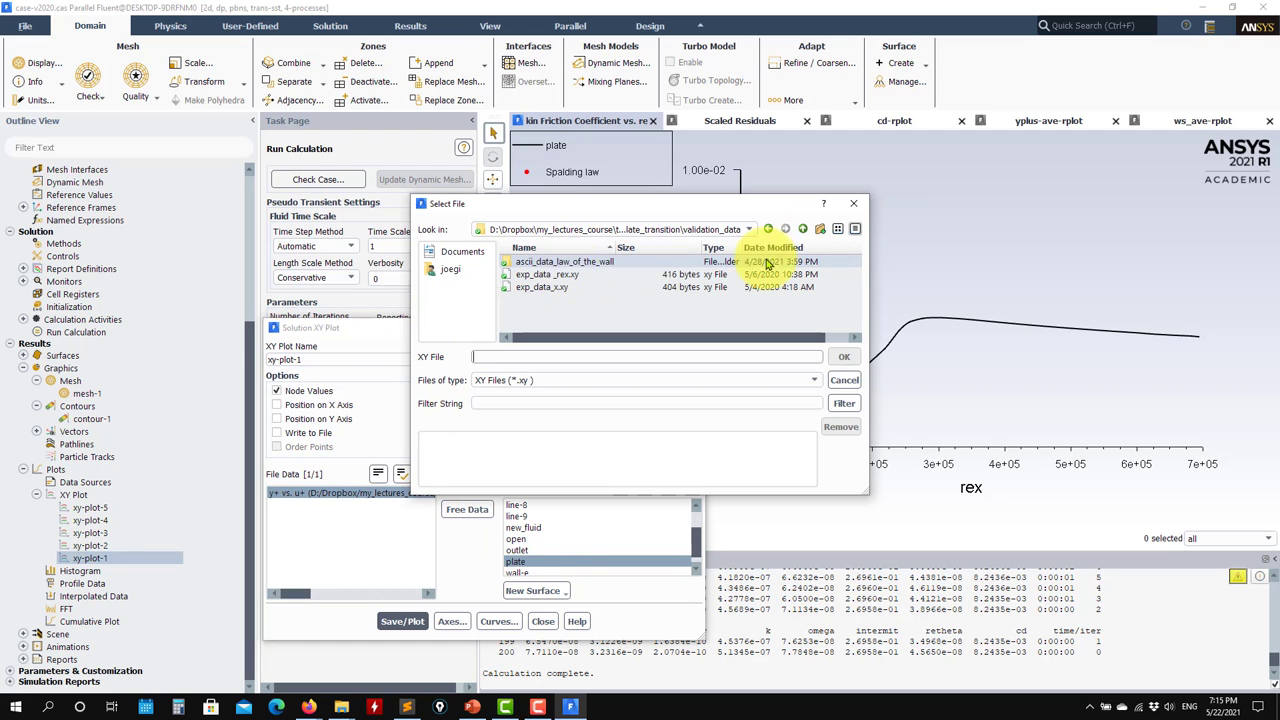
{"action": "left_click", "coordinate": [803, 228]}
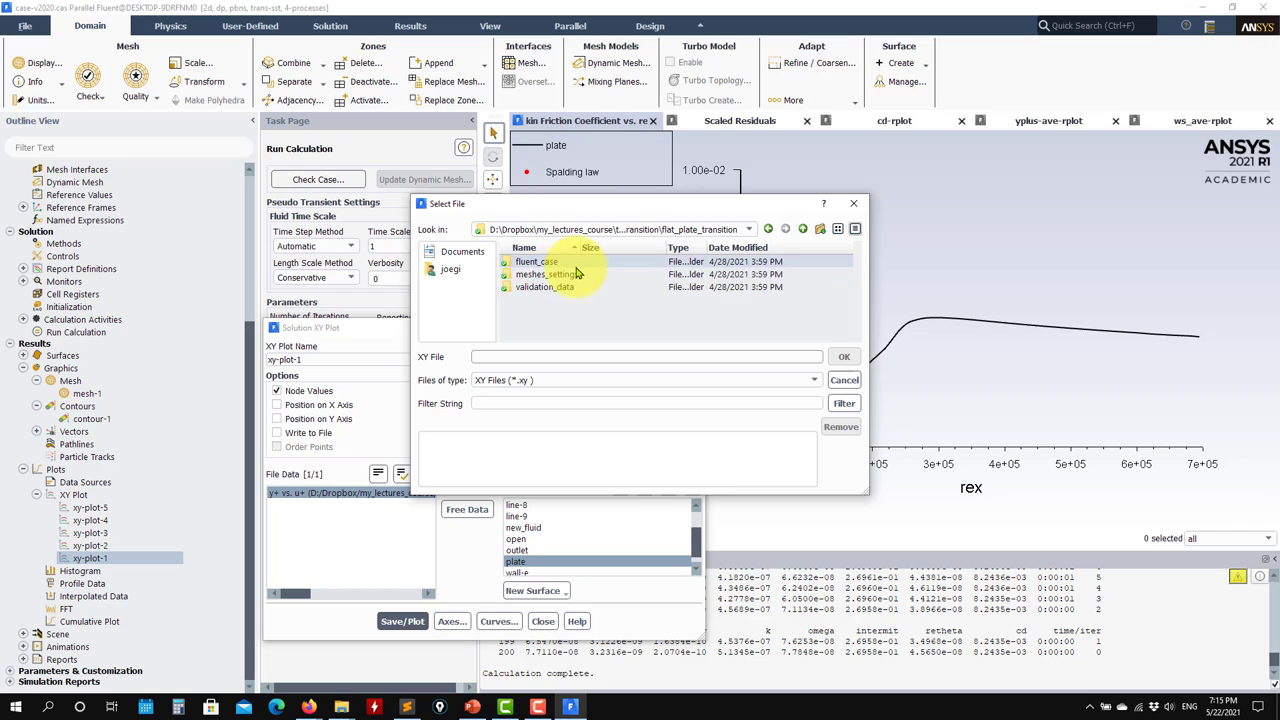
{"action": "double_click", "coordinate": [530, 262]}
{"action": "double_click", "coordinate": [526, 261]}
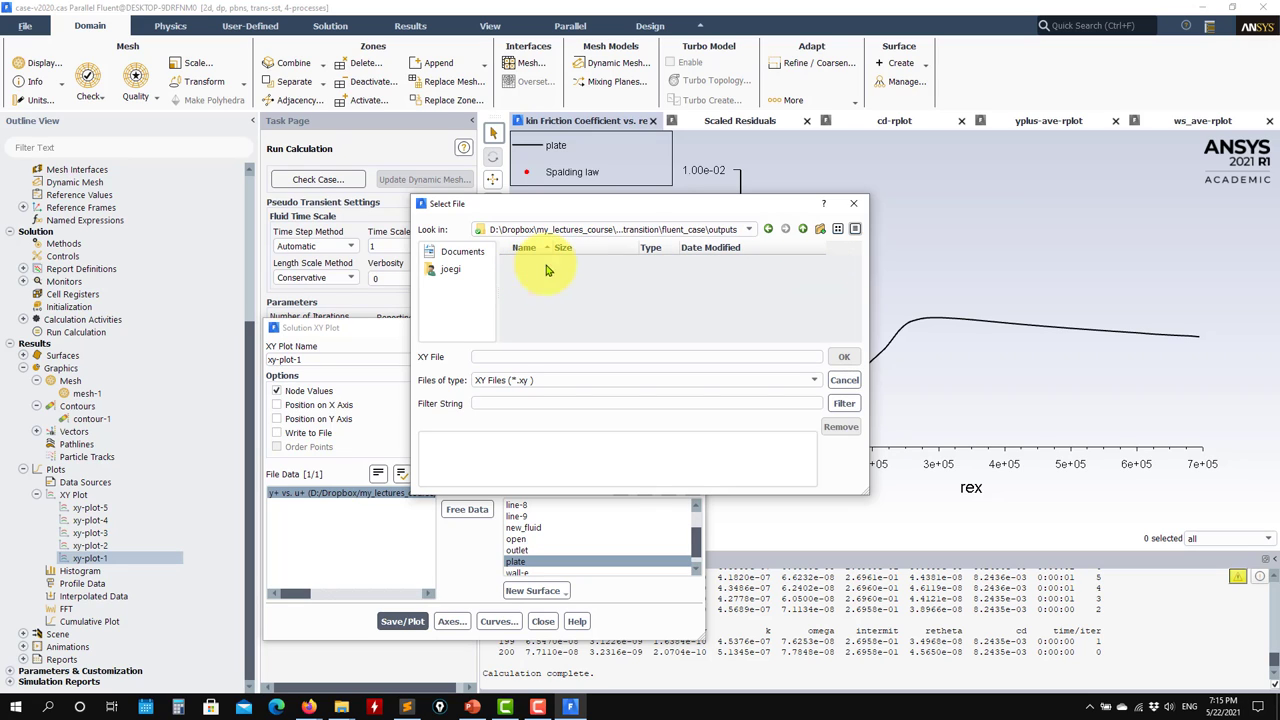
{"action": "left_click", "coordinate": [800, 380]}
{"action": "left_click", "coordinate": [520, 404]}
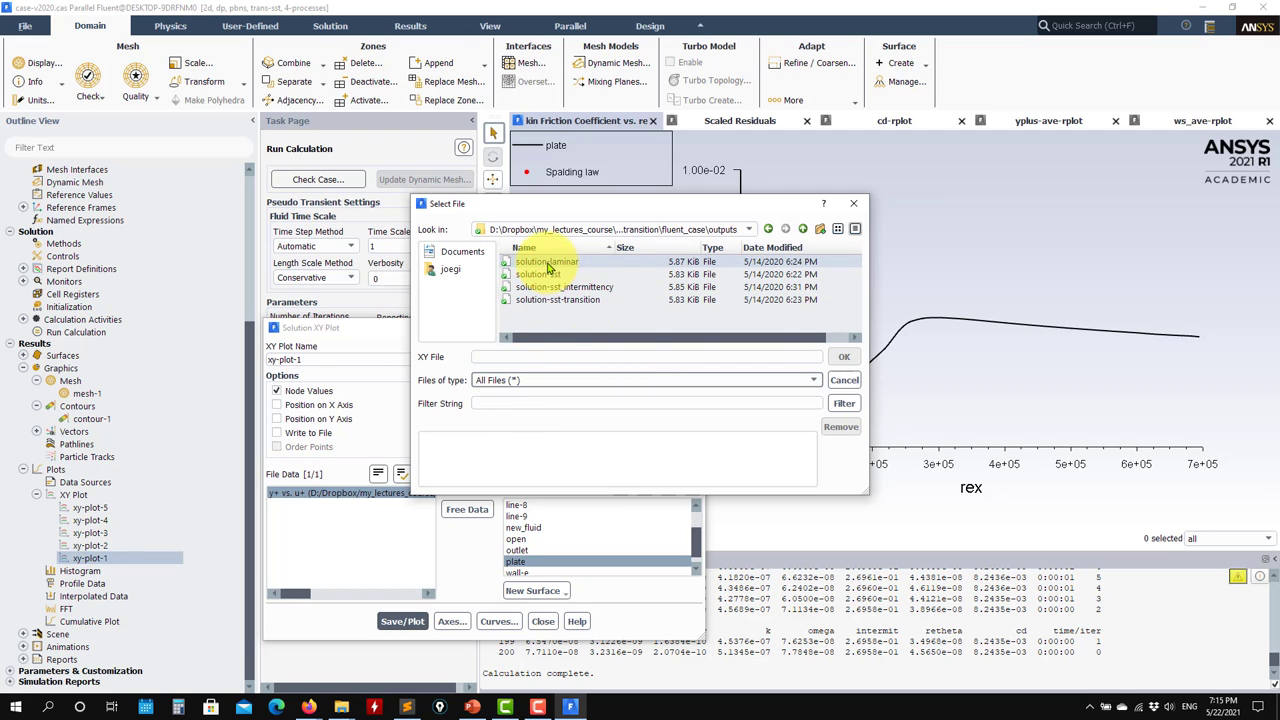
{"action": "double_click", "coordinate": [548, 262]}
{"action": "double_click", "coordinate": [540, 274]}
{"action": "double_click", "coordinate": [560, 287]}
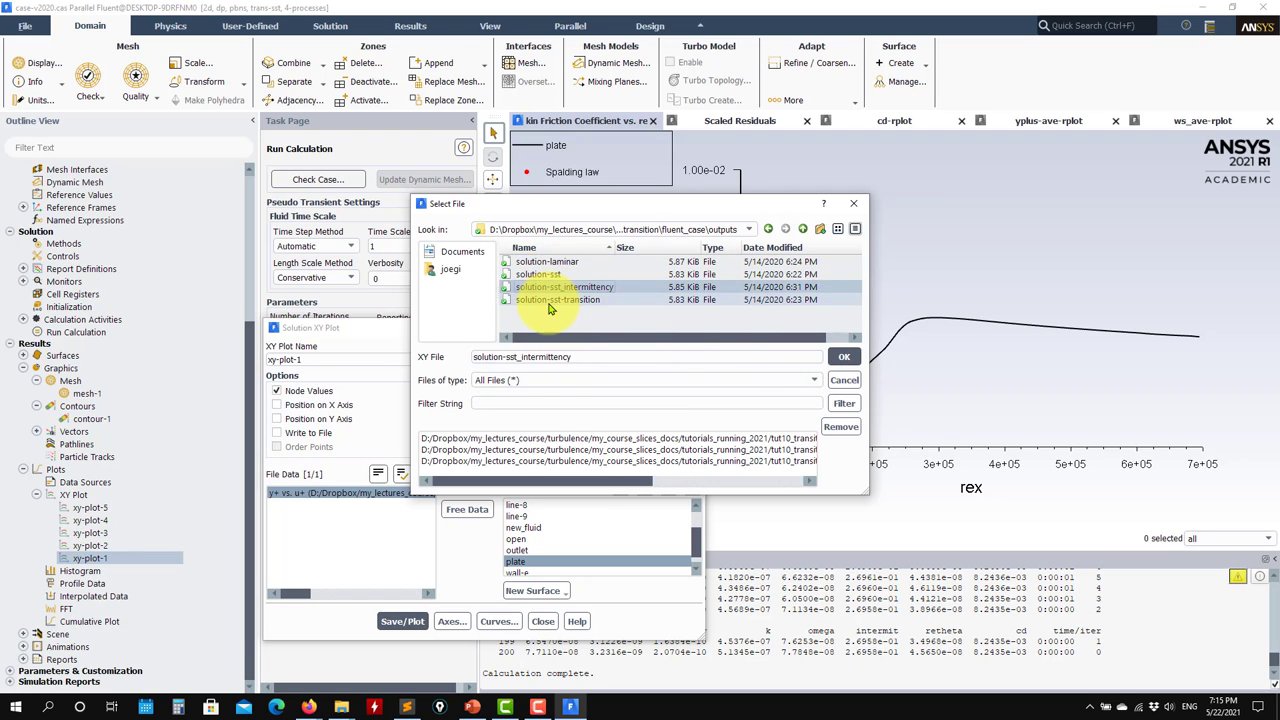
{"action": "double_click", "coordinate": [548, 300]}
{"action": "left_click", "coordinate": [844, 357]}
{"action": "left_click", "coordinate": [402, 621]}
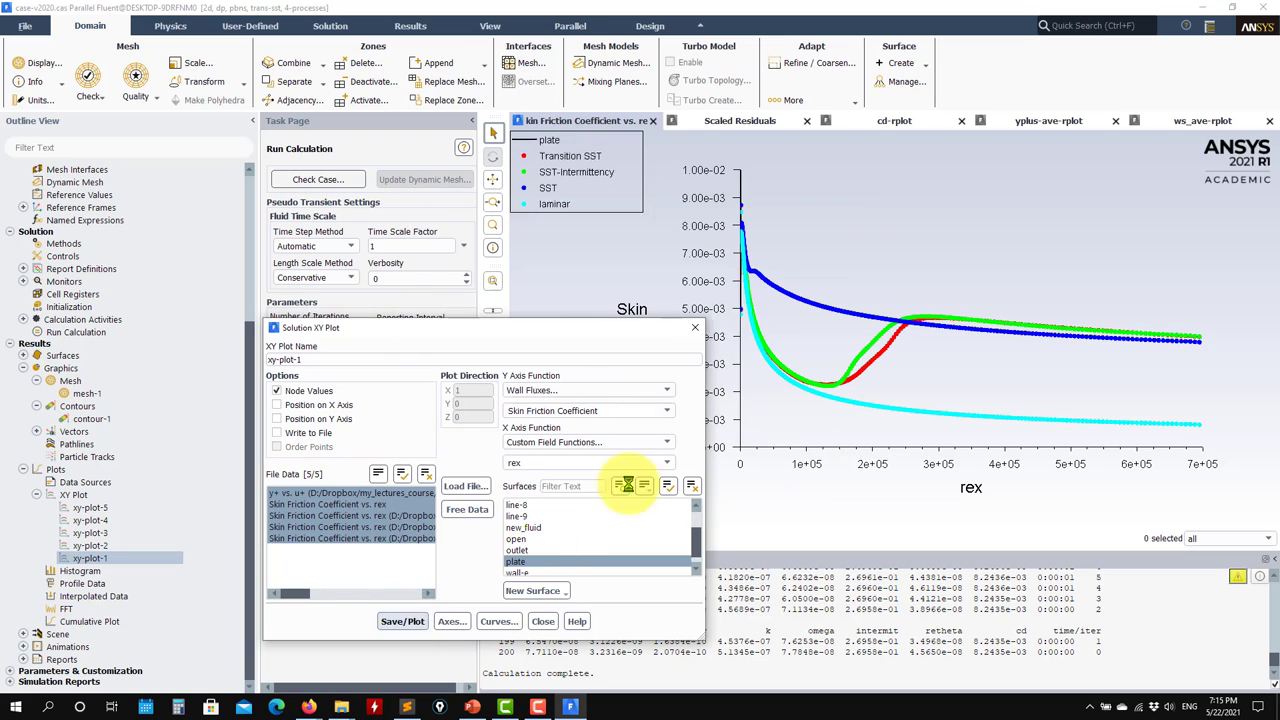
Step: Add the exp_data_rex.xy experimental points from validation_data, replot and close the dialog
{"action": "left_click", "coordinate": [463, 486]}
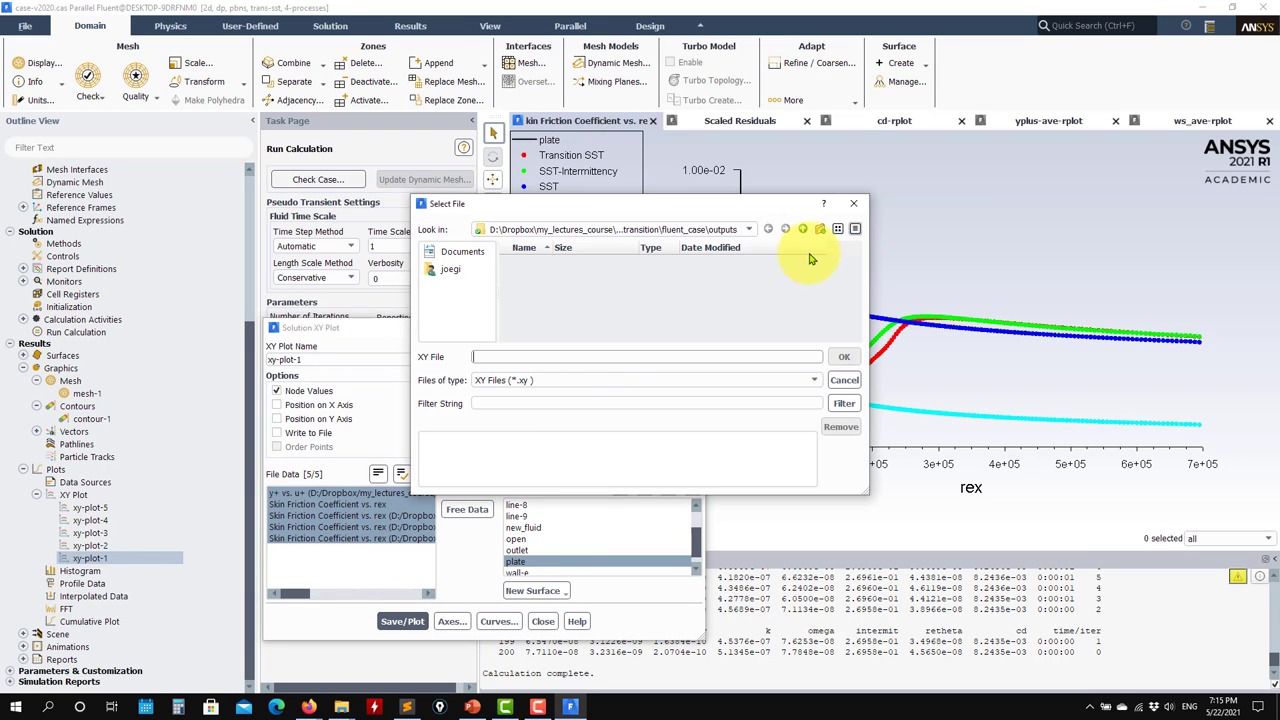
{"action": "left_click", "coordinate": [803, 229]}
{"action": "double_click", "coordinate": [550, 274]}
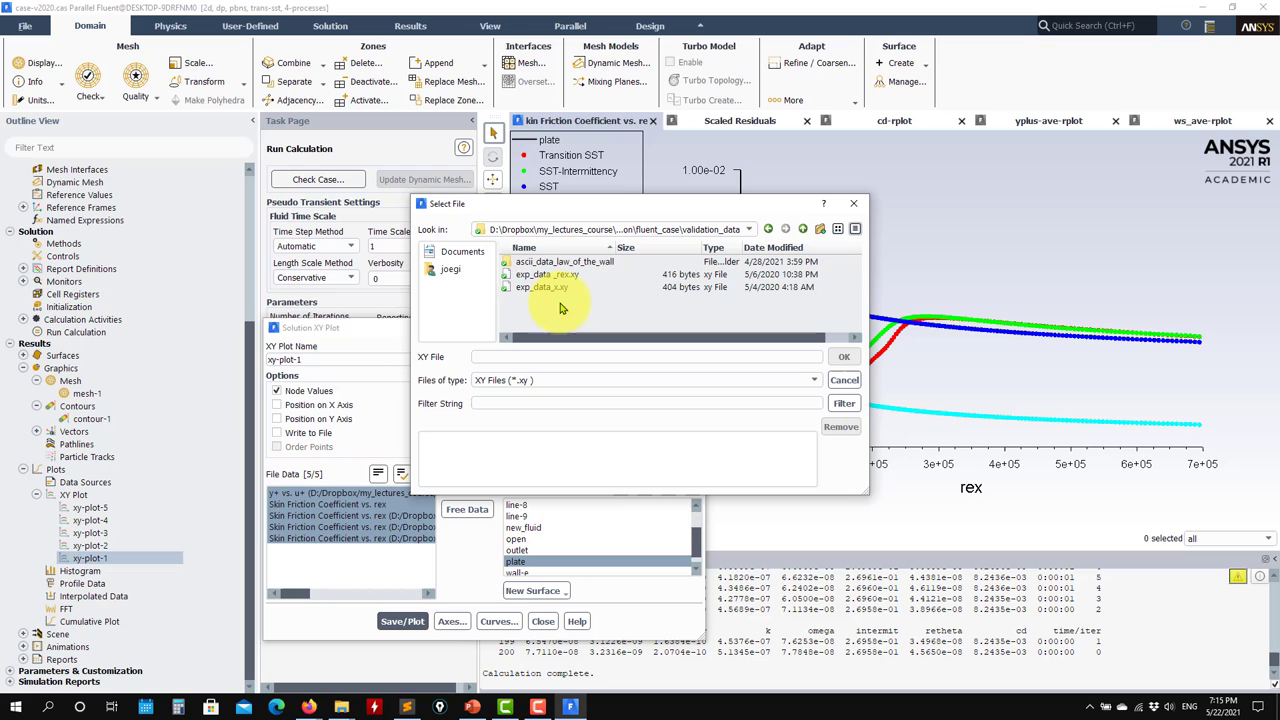
{"action": "double_click", "coordinate": [555, 274]}
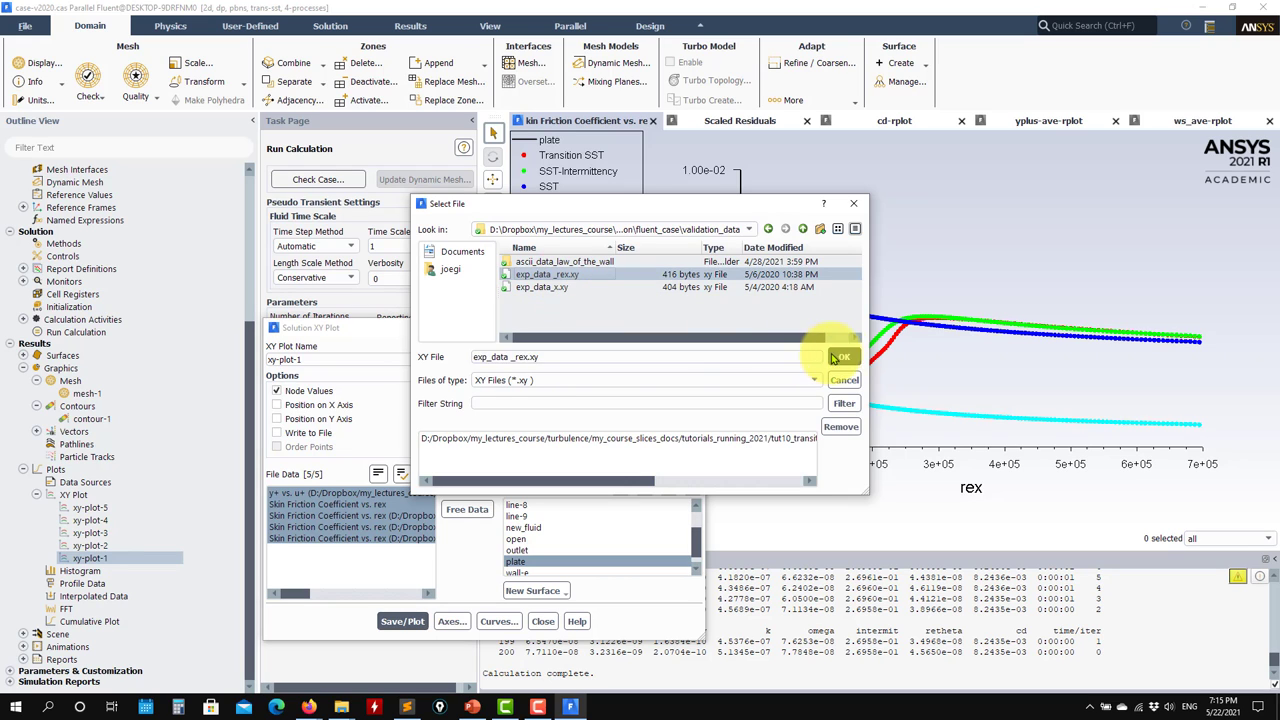
{"action": "left_click", "coordinate": [840, 358]}
{"action": "left_click", "coordinate": [405, 621]}
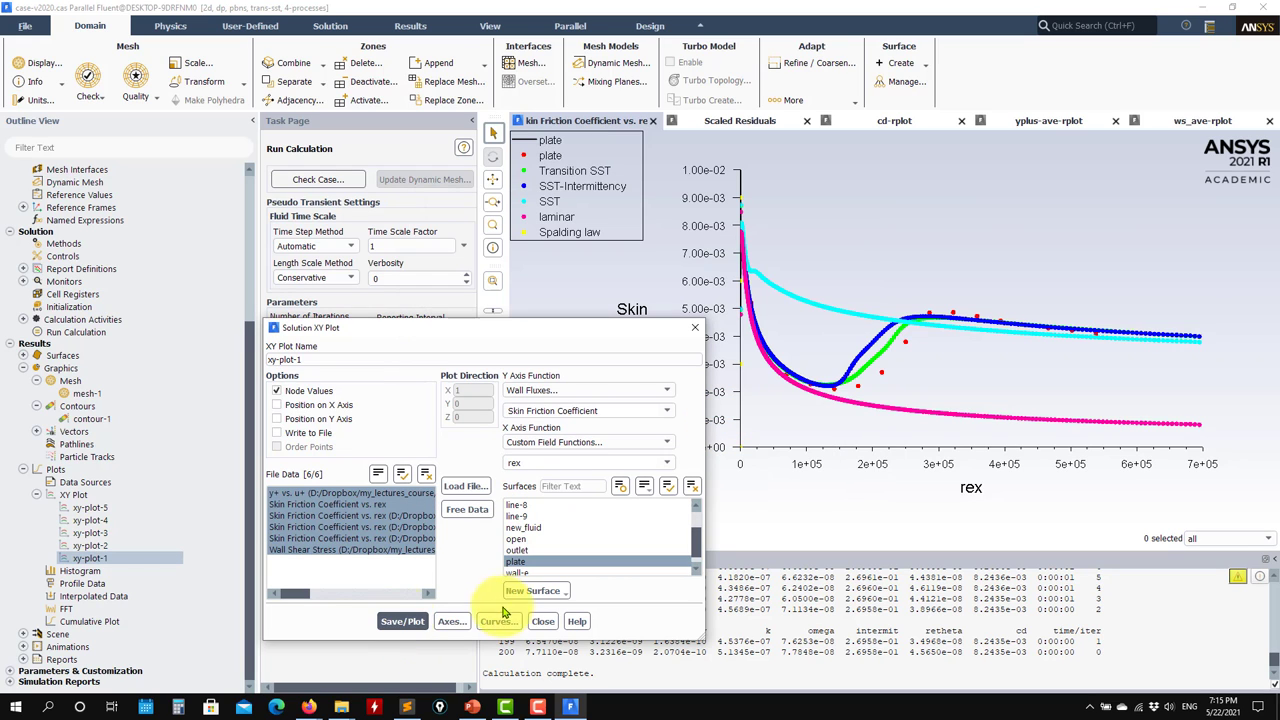
{"action": "left_click", "coordinate": [543, 621]}
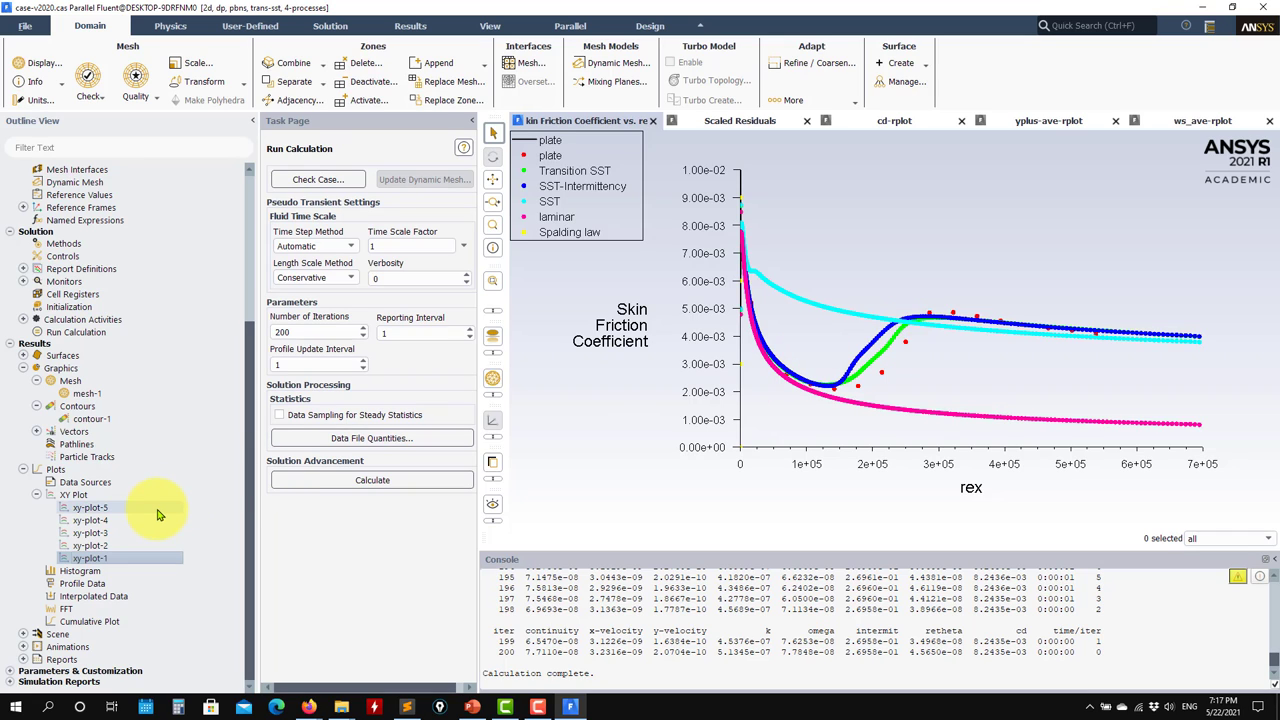
{"action": "scroll", "coordinate": [174, 354], "scroll_direction": "up", "scroll_amount": 5}
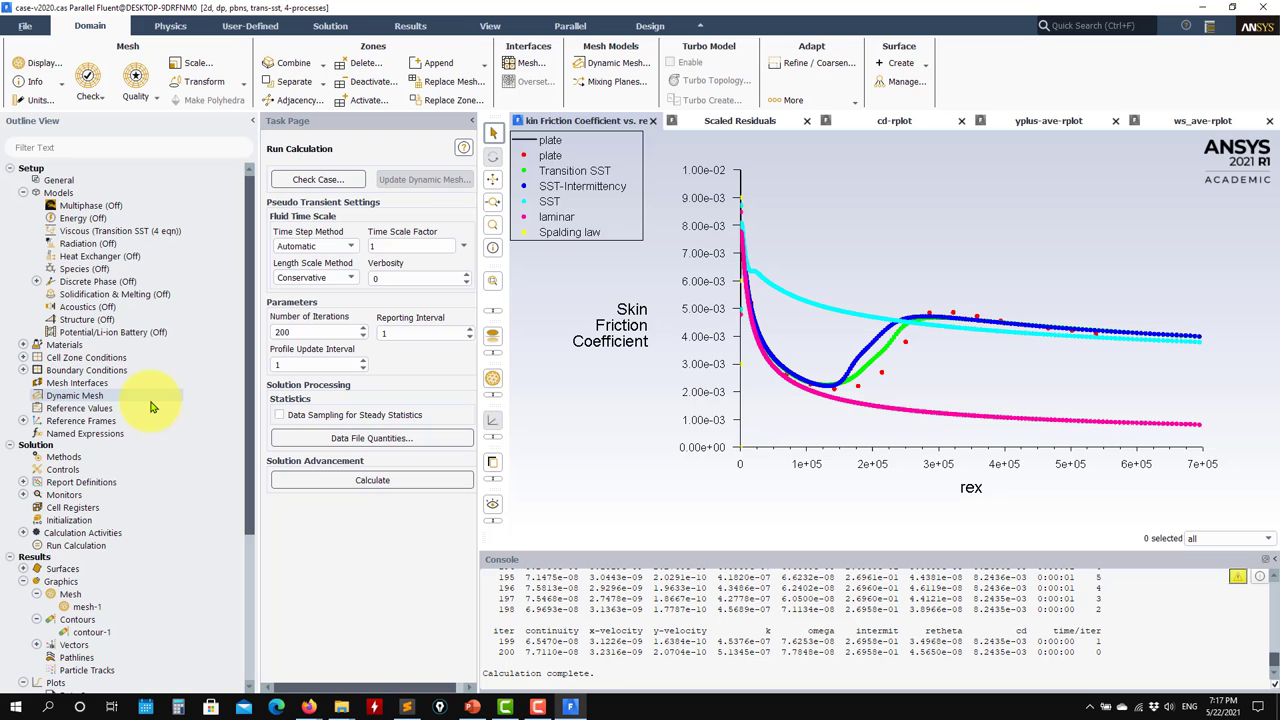
{"action": "double_click", "coordinate": [140, 232]}
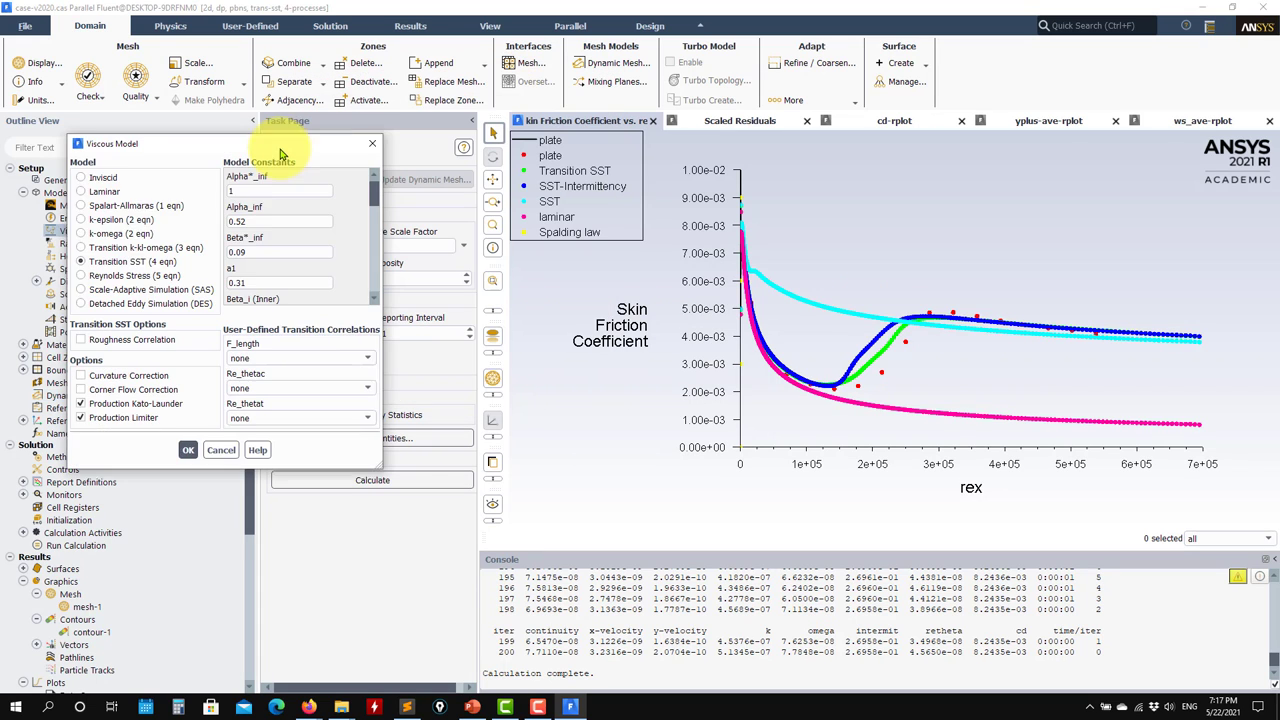
{"action": "left_click", "coordinate": [120, 238]}
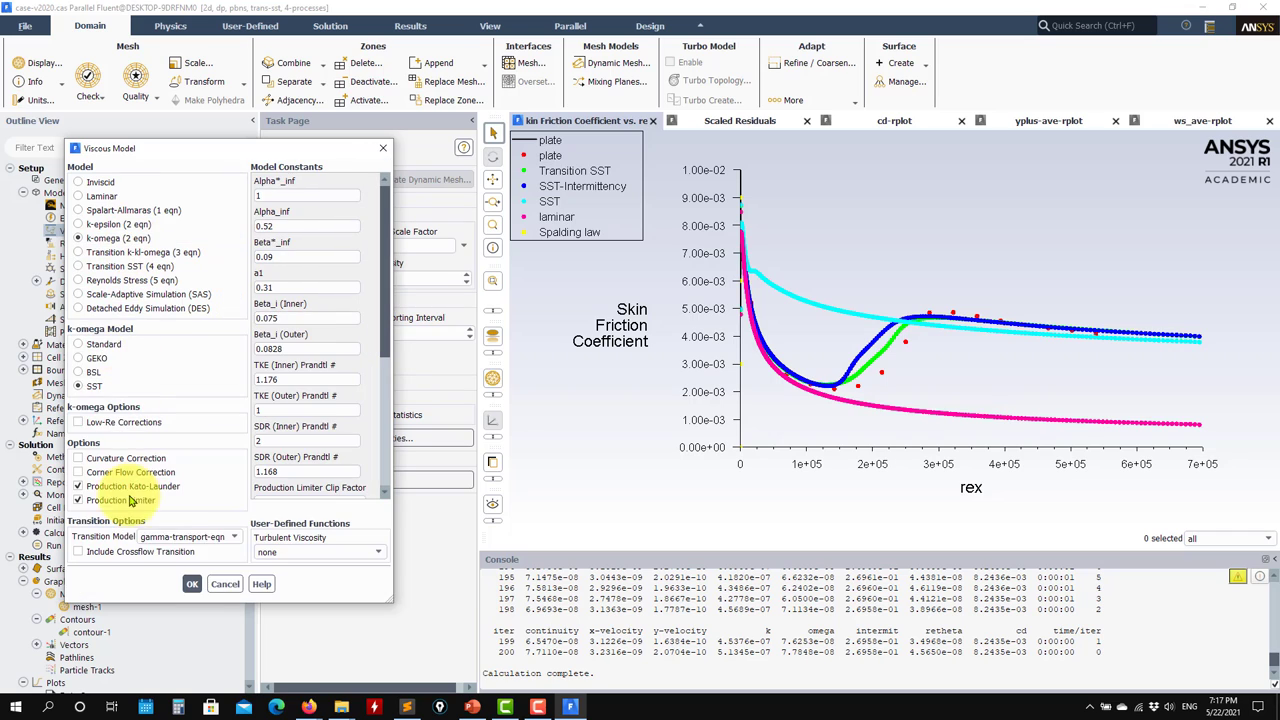
{"action": "left_click", "coordinate": [229, 539]}
{"action": "left_click", "coordinate": [170, 552]}
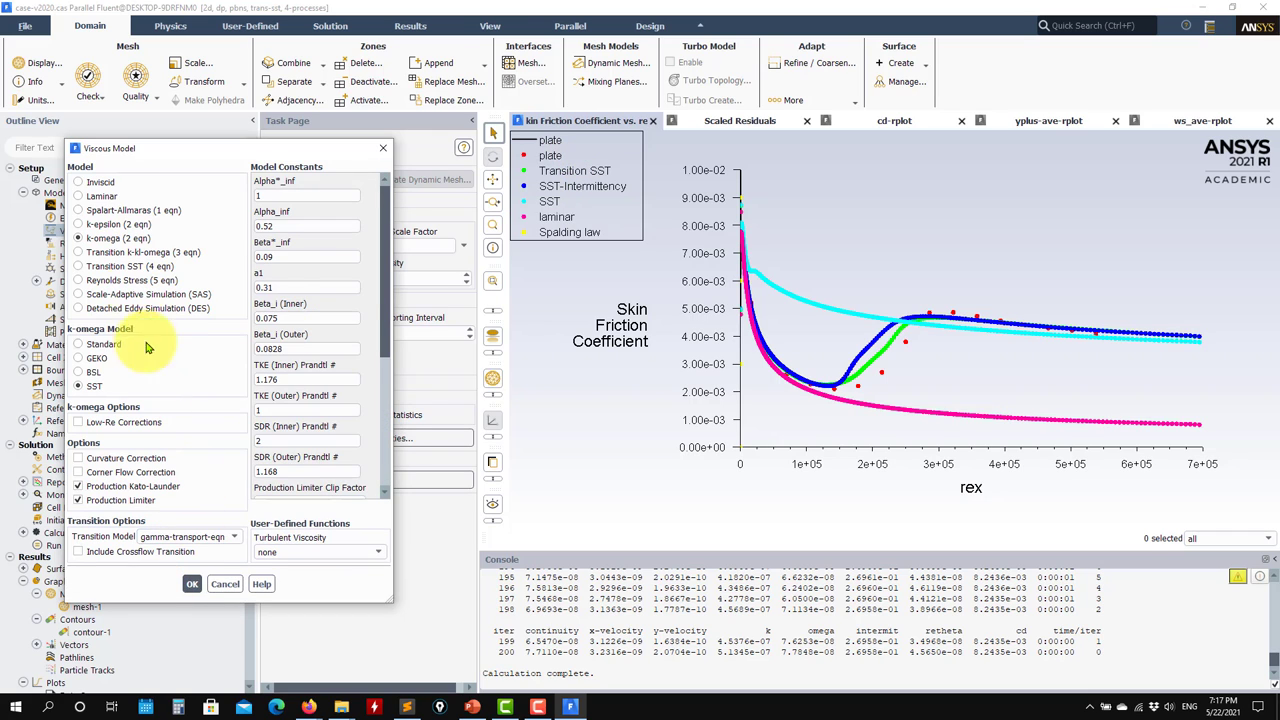
{"action": "left_click", "coordinate": [135, 253]}
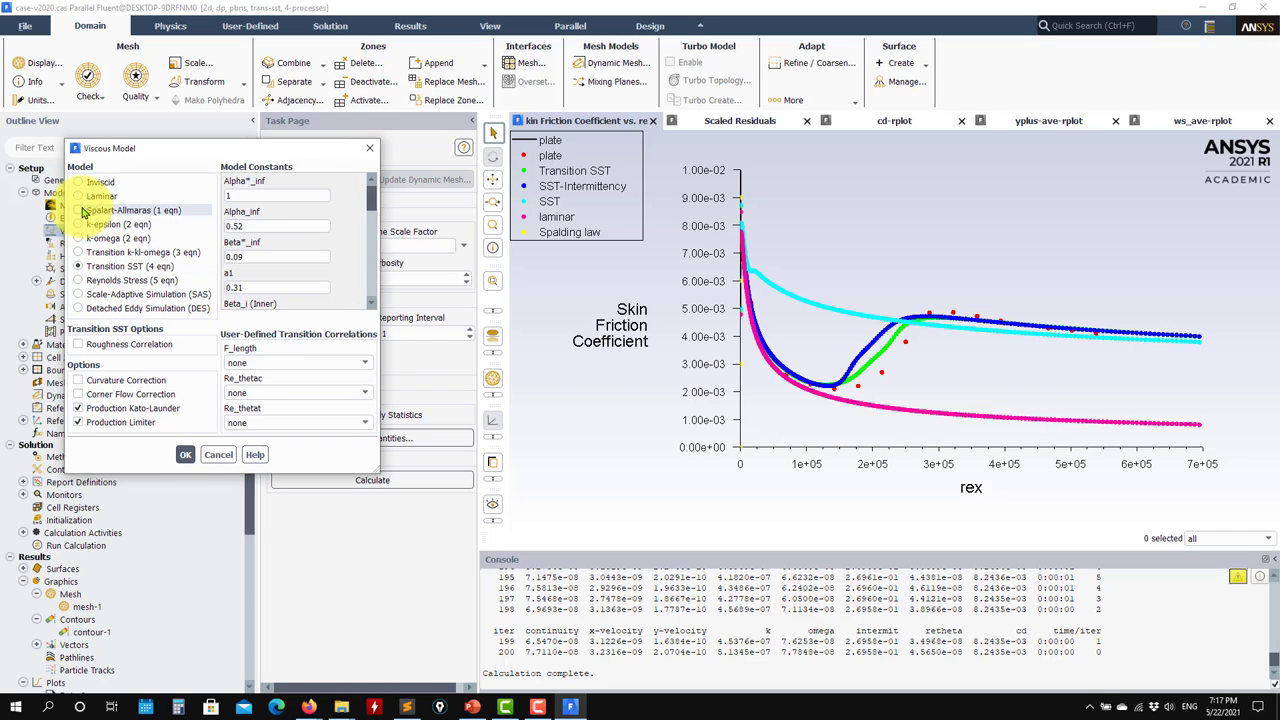
{"action": "left_click", "coordinate": [102, 237]}
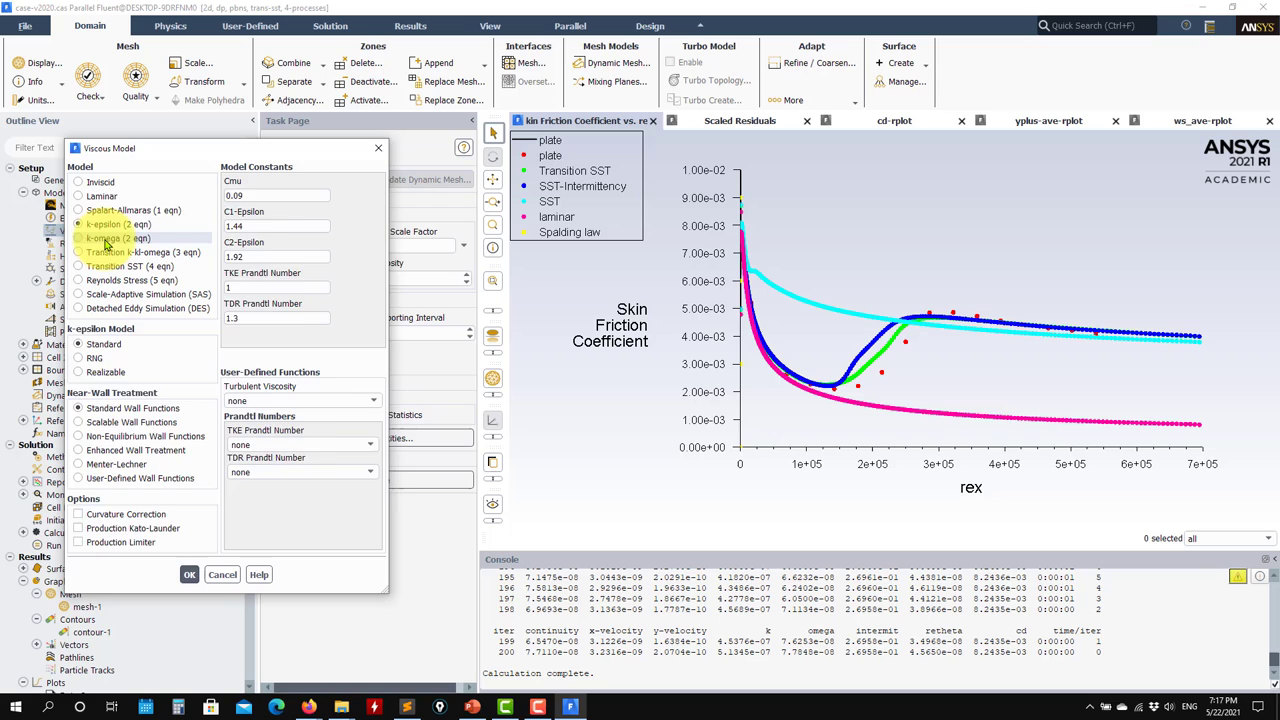
{"action": "left_click", "coordinate": [121, 212]}
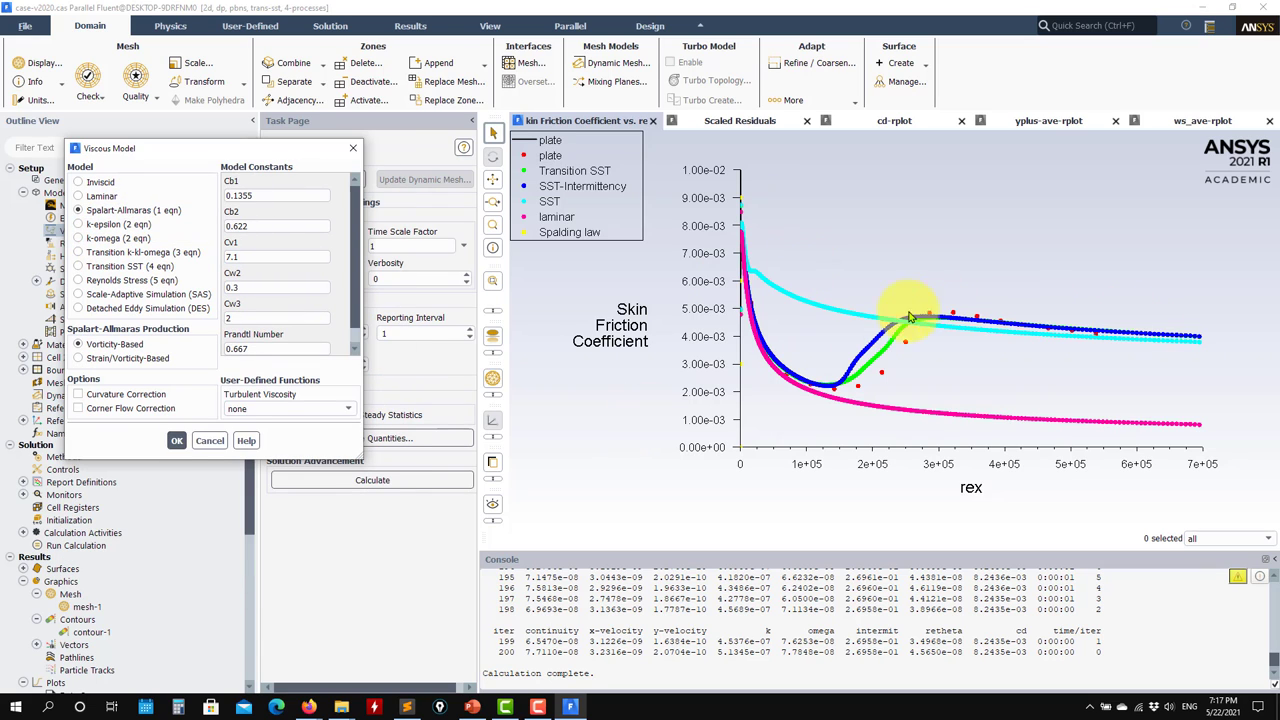
{"action": "left_click", "coordinate": [209, 440]}
{"action": "left_click_drag", "start_coordinate": [249, 482], "coordinate": [230, 606]}
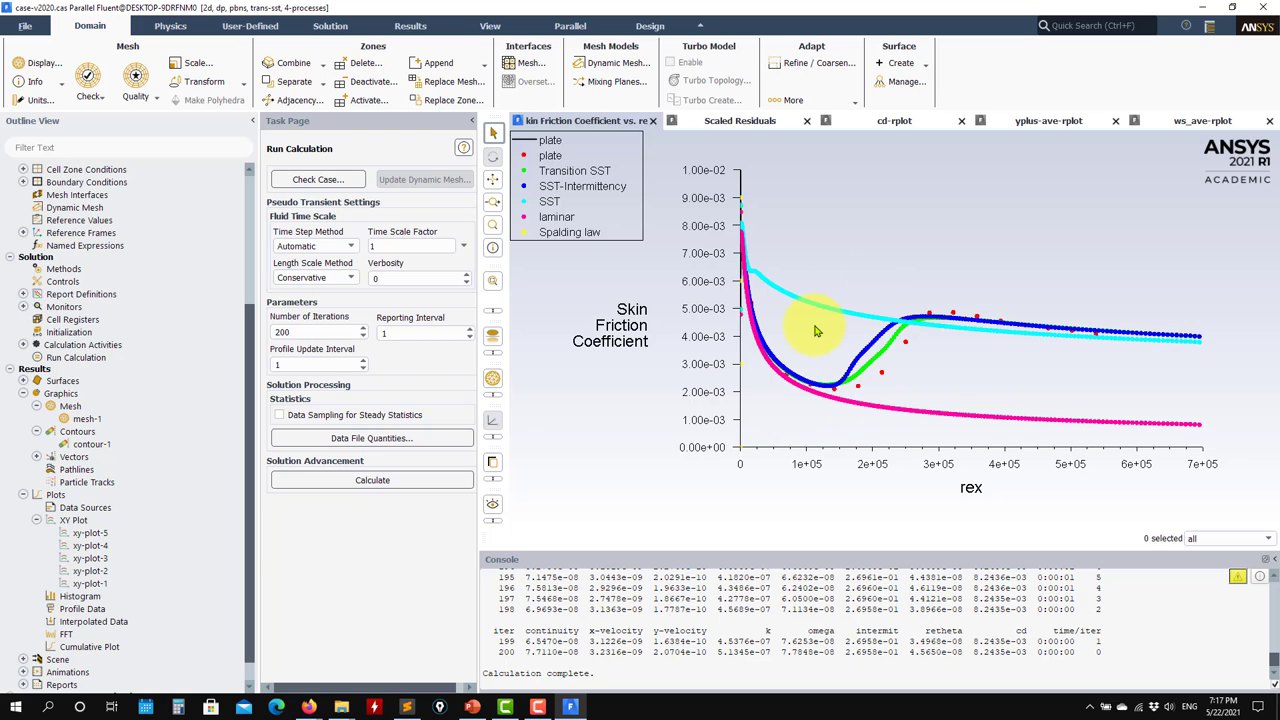
Step: Expand Boundary Conditions > Inlet and open the inlet velocity-inlet settings (5.3 m/s, intensity 3.3%)
{"action": "scroll", "coordinate": [178, 493], "scroll_direction": "up", "scroll_amount": 4}
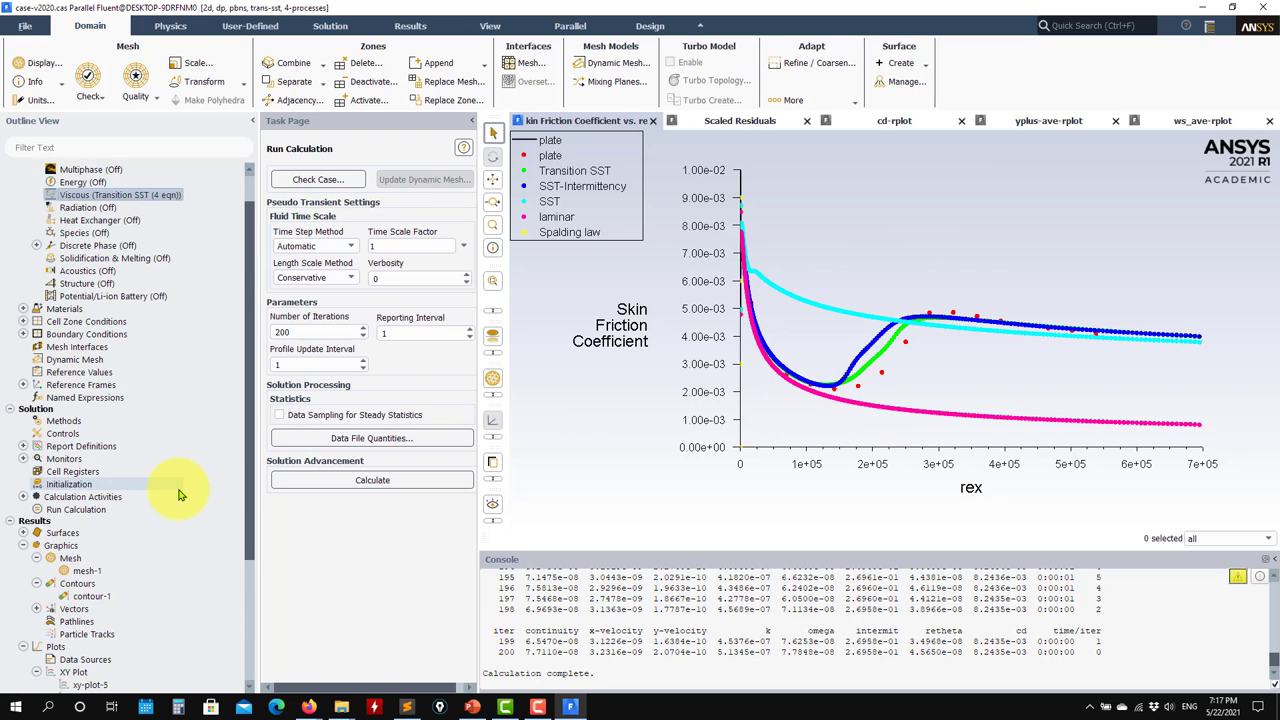
{"action": "scroll", "coordinate": [178, 493], "scroll_direction": "up", "scroll_amount": 1}
{"action": "left_click", "coordinate": [23, 370]}
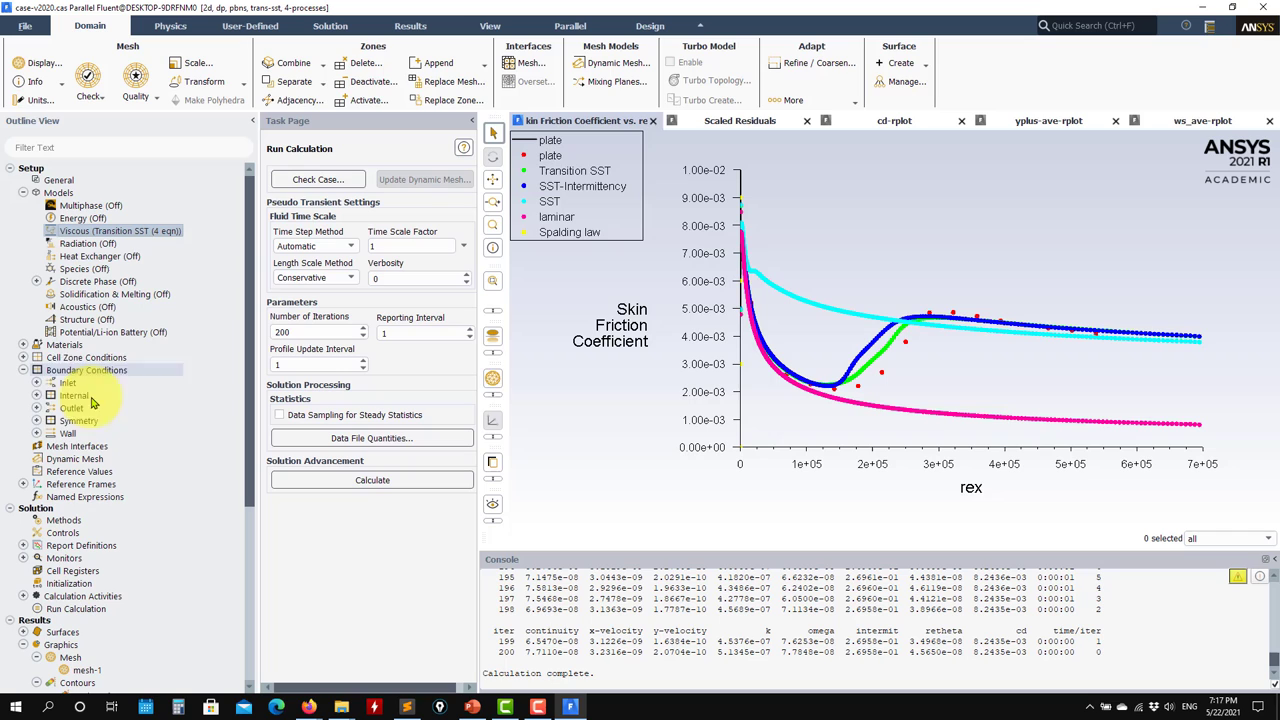
{"action": "left_click", "coordinate": [36, 382]}
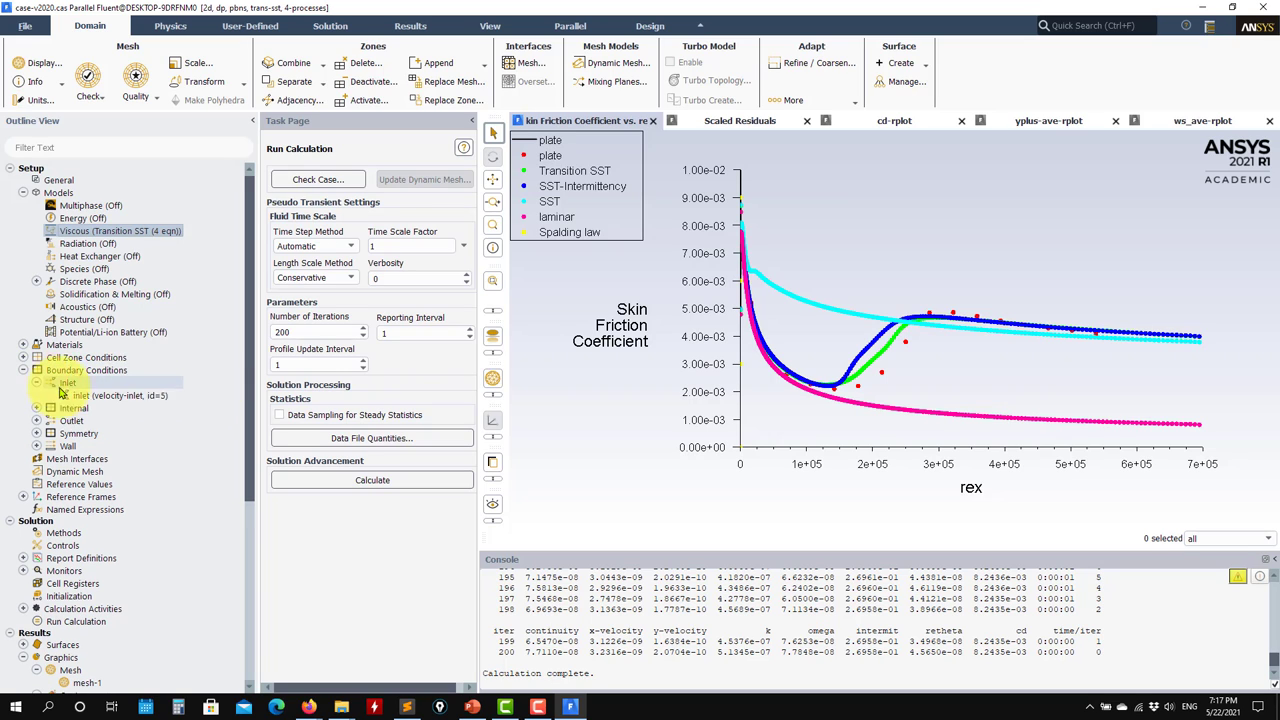
{"action": "double_click", "coordinate": [121, 396]}
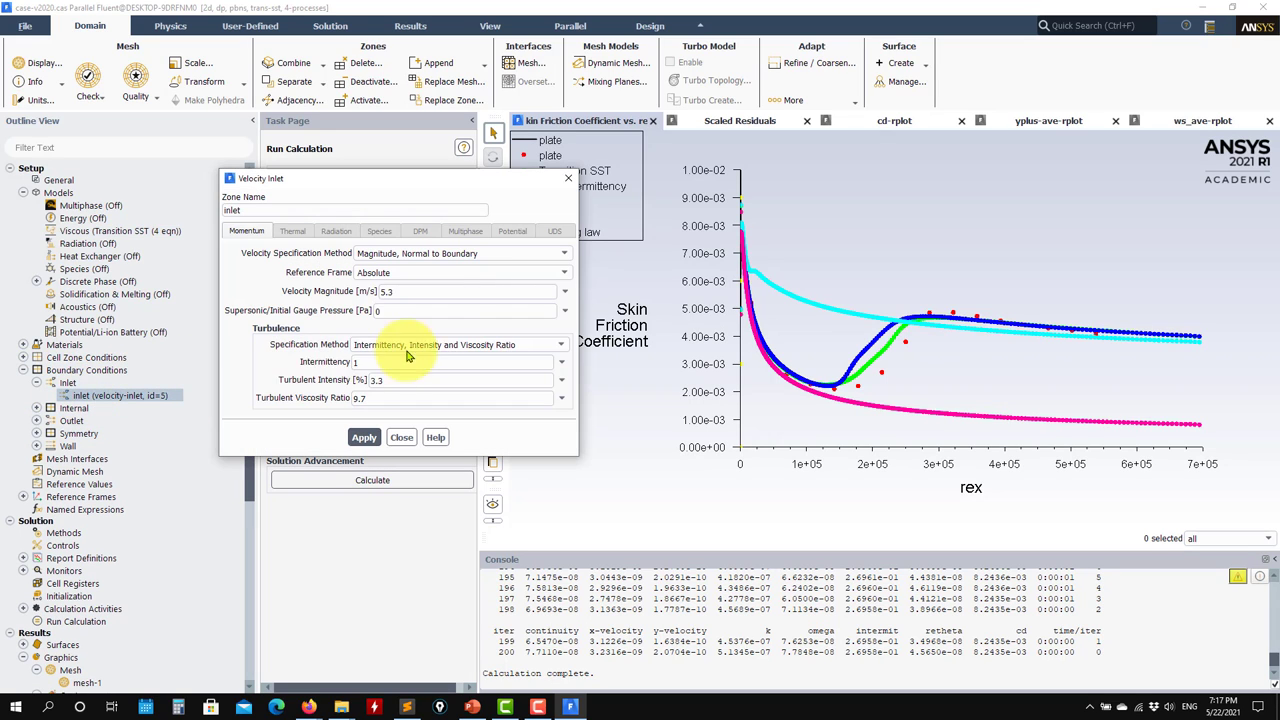